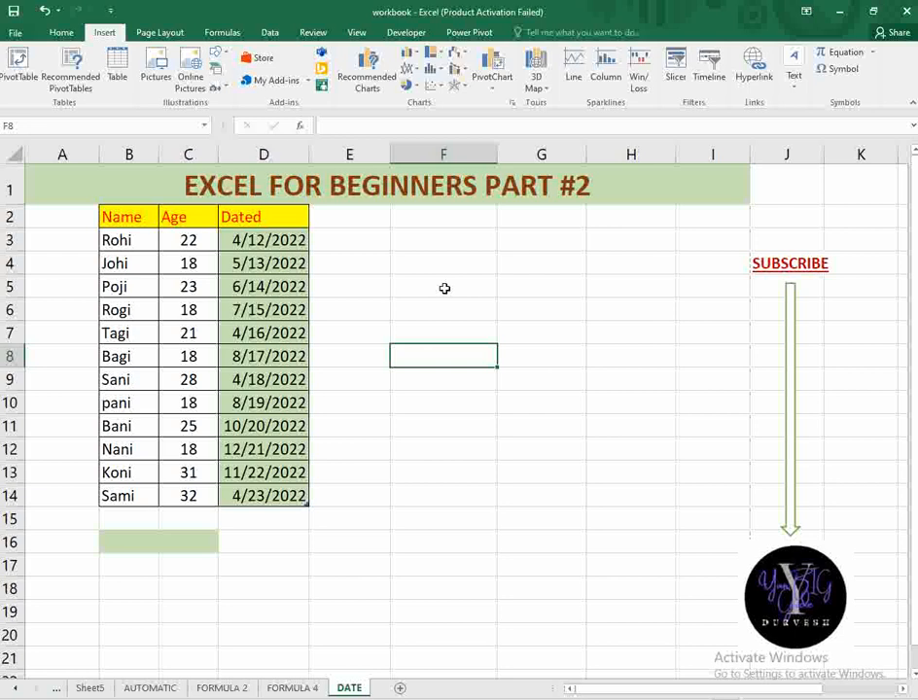
{"action": "left_click", "coordinate": [342, 292]}
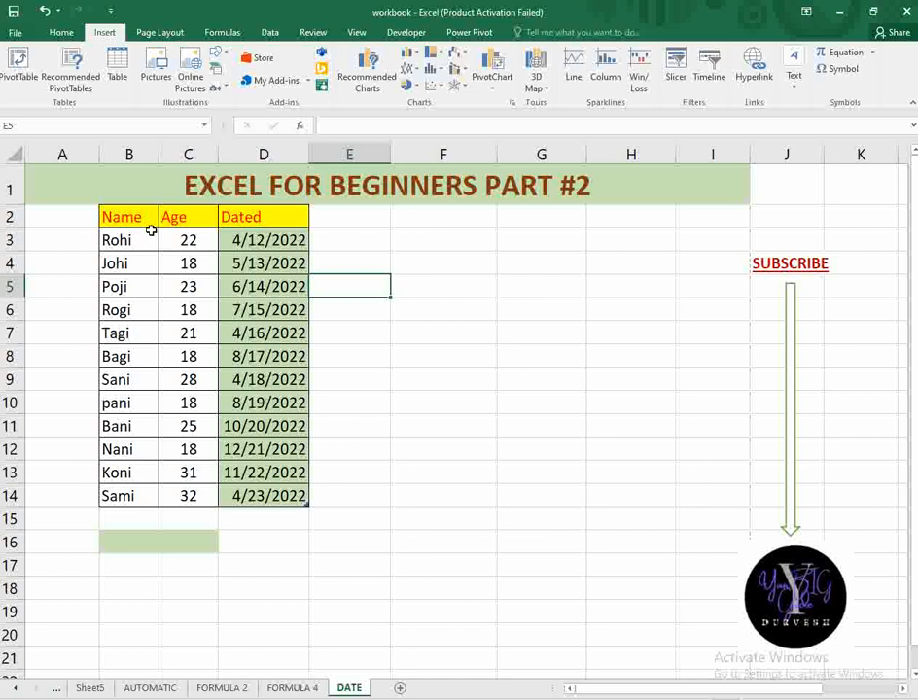
{"action": "left_click", "coordinate": [367, 312]}
{"action": "left_click", "coordinate": [411, 252]}
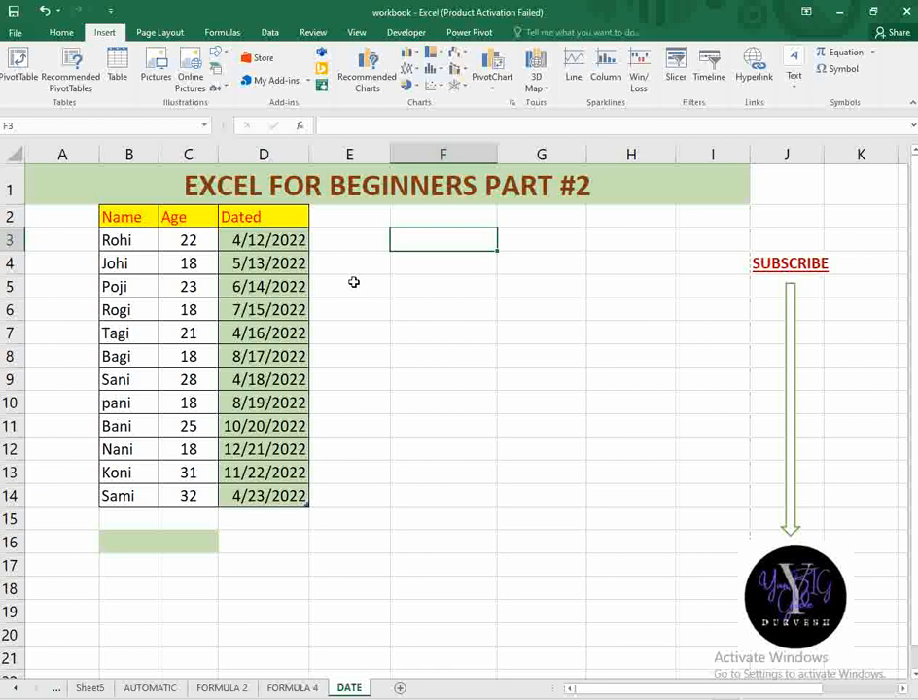
Insert a PivotTable from the data in B2:D14, placed on the existing worksheet at cell F3
{"action": "left_click_drag", "start_coordinate": [109, 218], "coordinate": [302, 496]}
{"action": "left_click", "coordinate": [16, 63]}
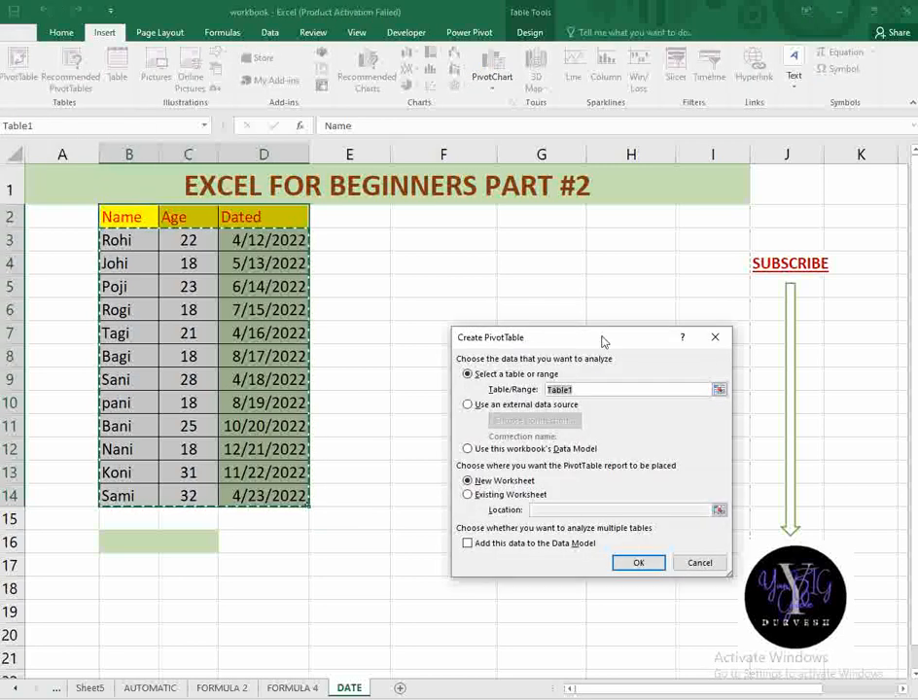
{"action": "left_click_drag", "start_coordinate": [603, 341], "coordinate": [500, 220]}
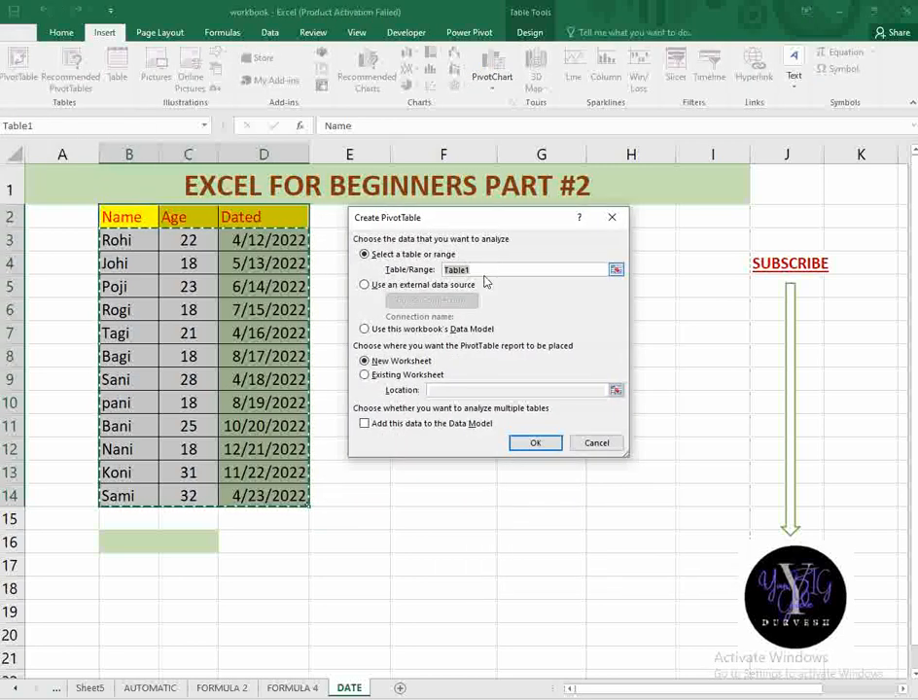
{"action": "left_click", "coordinate": [418, 373]}
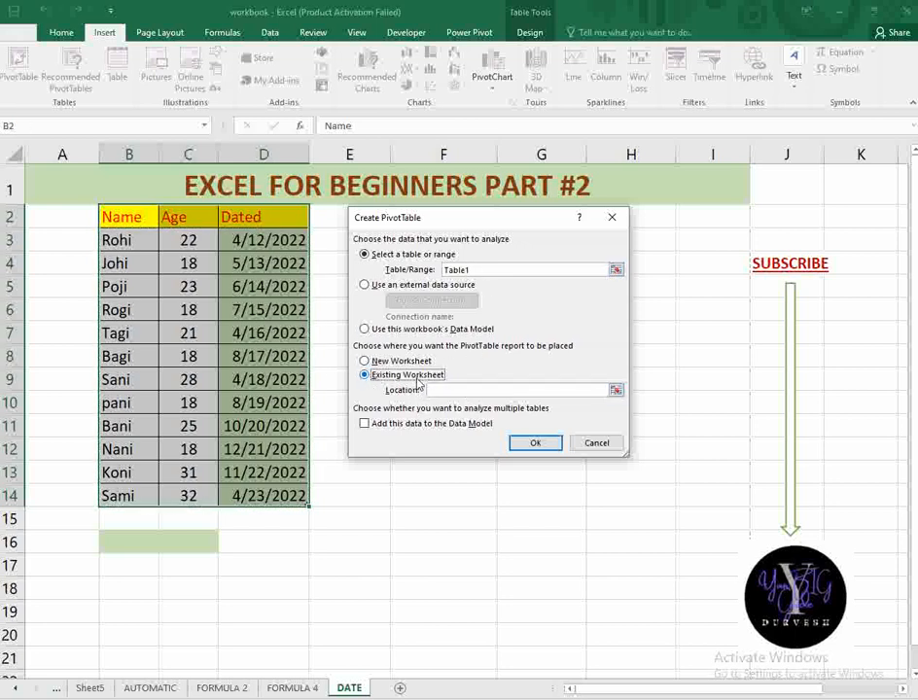
{"action": "left_click", "coordinate": [460, 390]}
{"action": "left_click_drag", "start_coordinate": [498, 229], "coordinate": [602, 245]}
{"action": "left_click", "coordinate": [428, 243]}
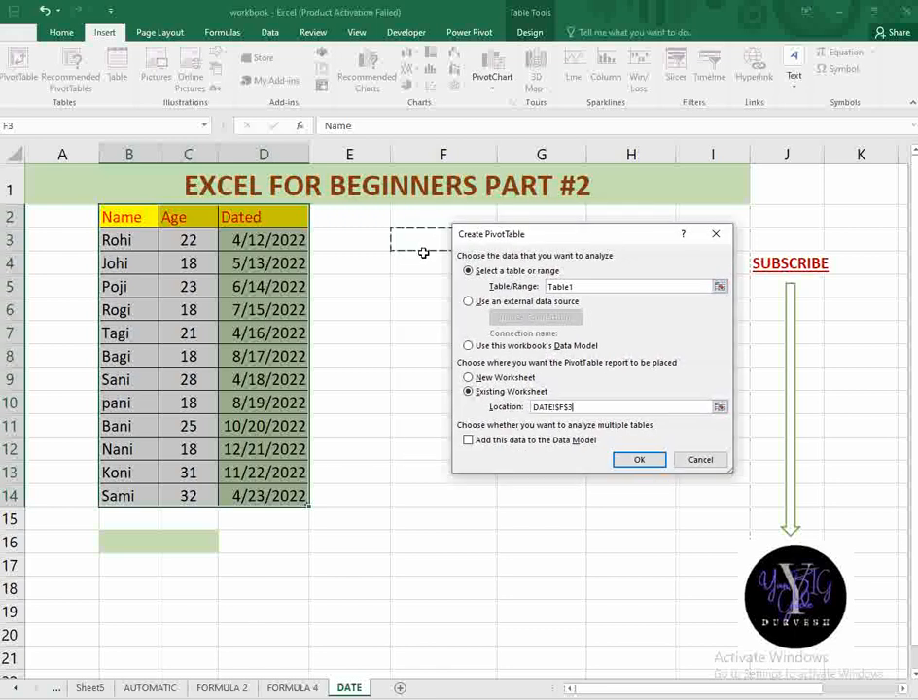
{"action": "left_click", "coordinate": [638, 463]}
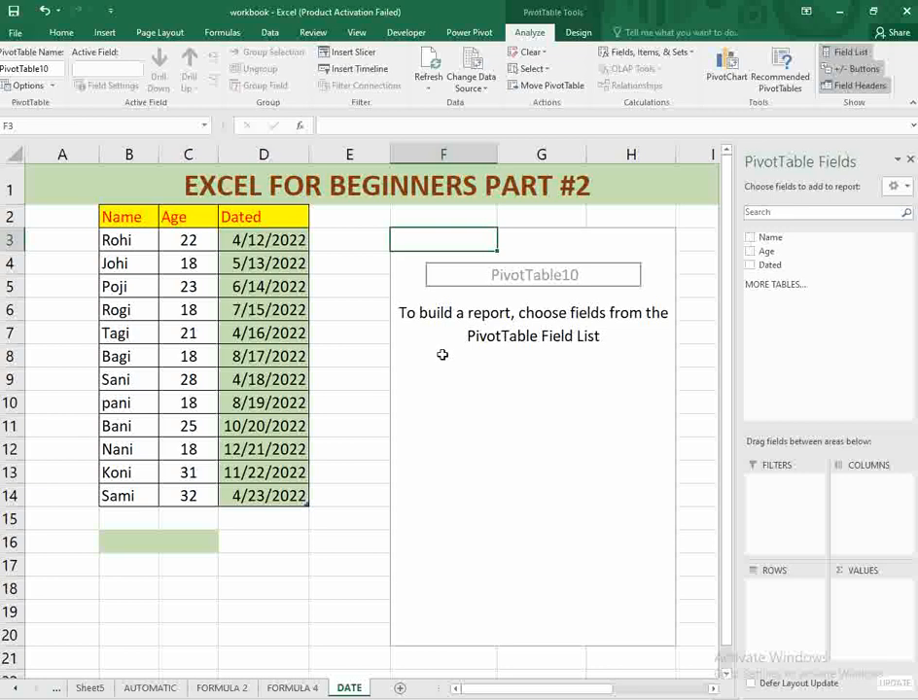
Add the Name and Age fields to the PivotTable report
{"action": "left_click", "coordinate": [522, 402]}
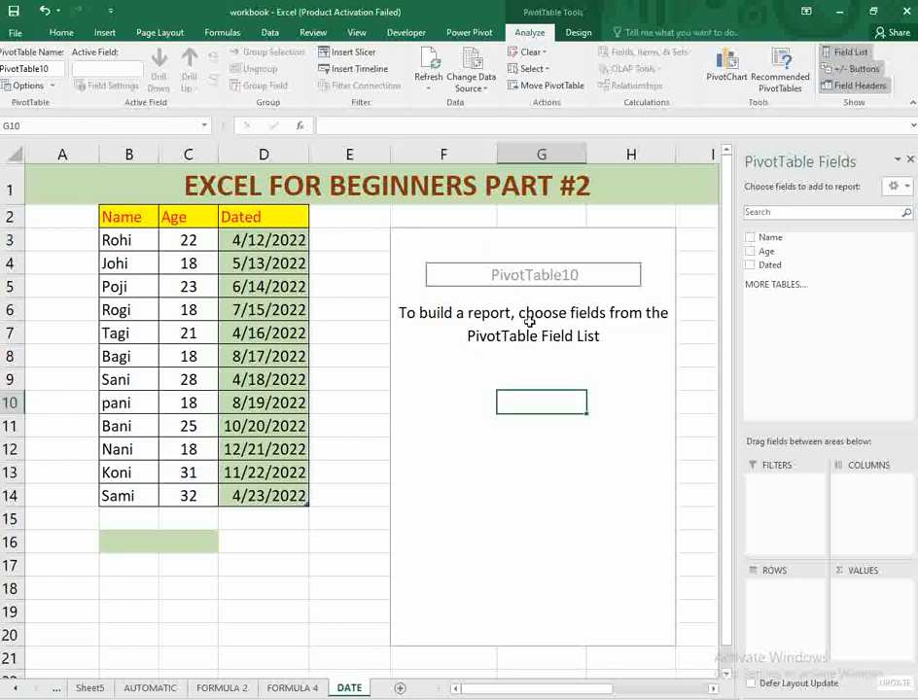
{"action": "left_click", "coordinate": [751, 238]}
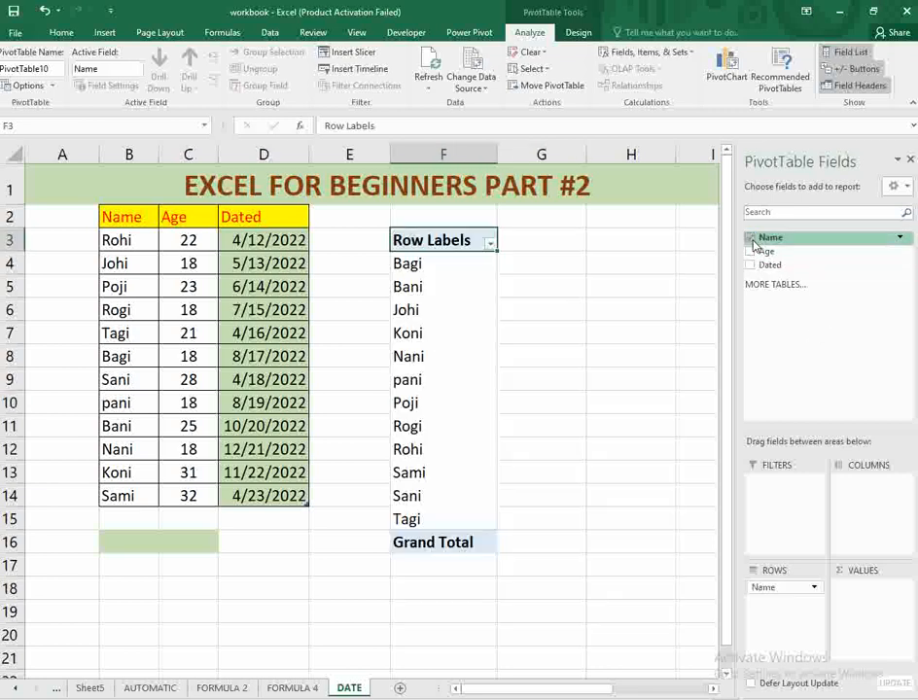
{"action": "left_click", "coordinate": [751, 251]}
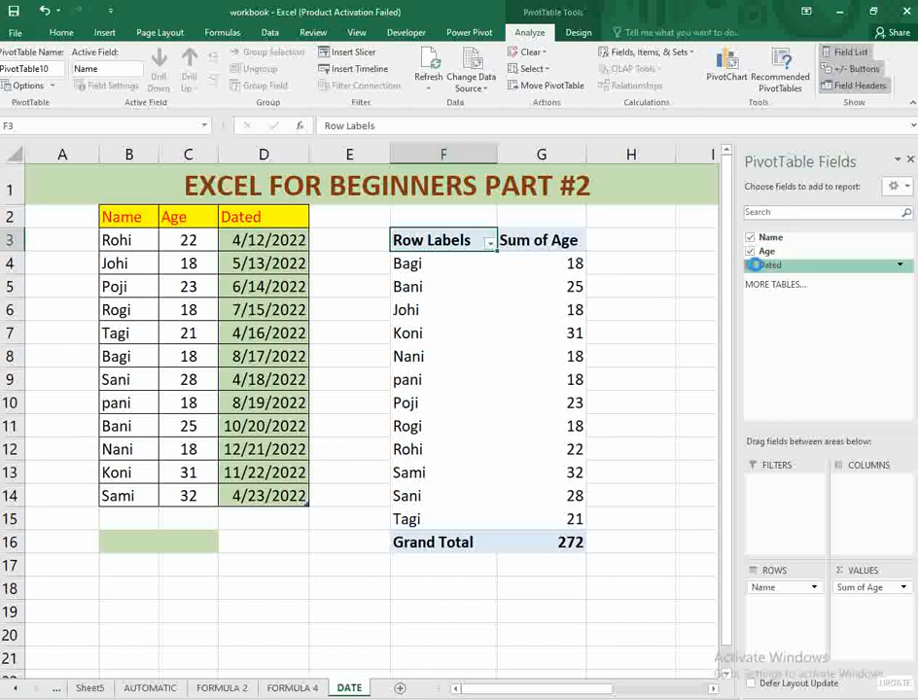
Add the Dated field to the PivotTable, and remove both Months and Dated from the report again
{"action": "left_click", "coordinate": [751, 264]}
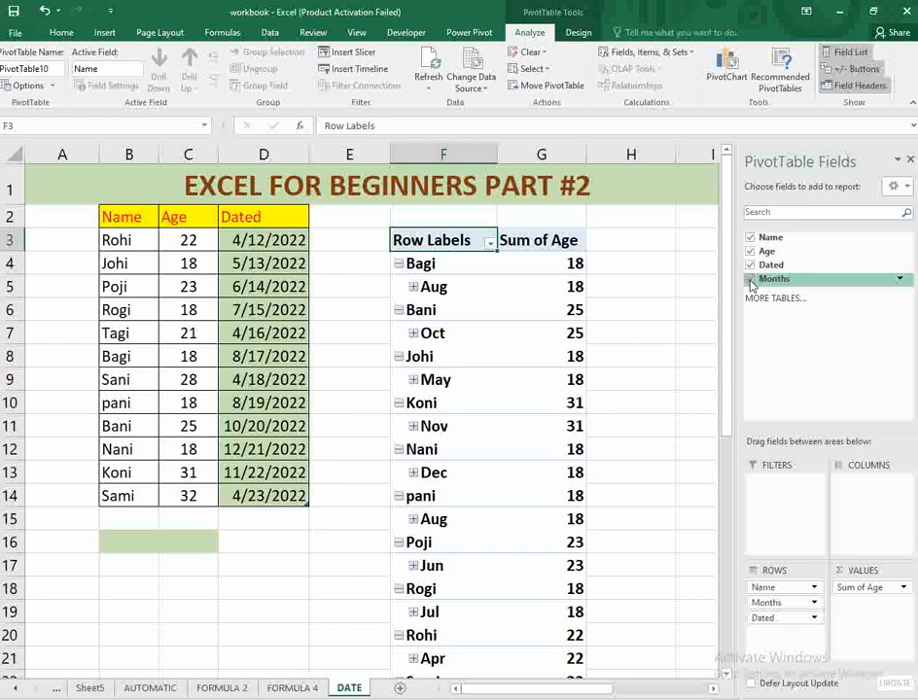
{"action": "left_click", "coordinate": [751, 280]}
{"action": "left_click", "coordinate": [751, 264]}
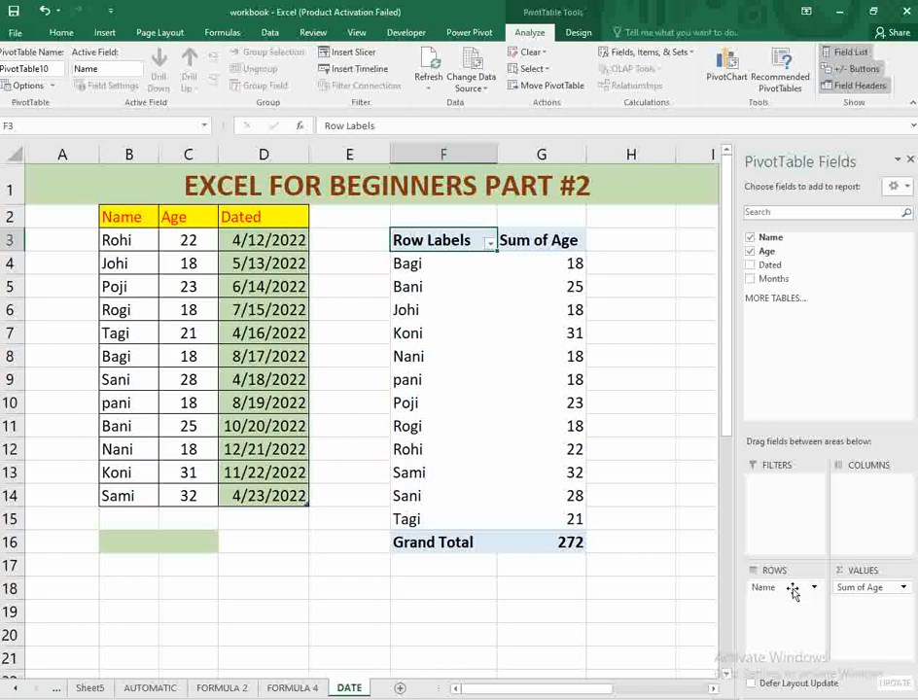
Move the PivotTable's Name field from rows to columns, allow existing data to be replaced, and undo the move
{"action": "left_click_drag", "start_coordinate": [793, 591], "coordinate": [866, 520]}
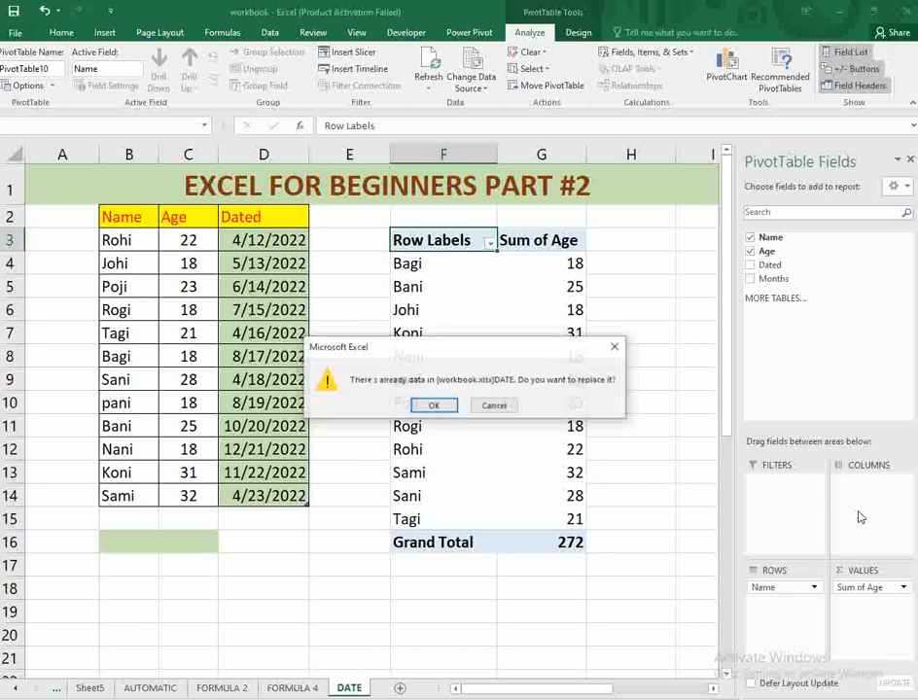
{"action": "left_click", "coordinate": [434, 406]}
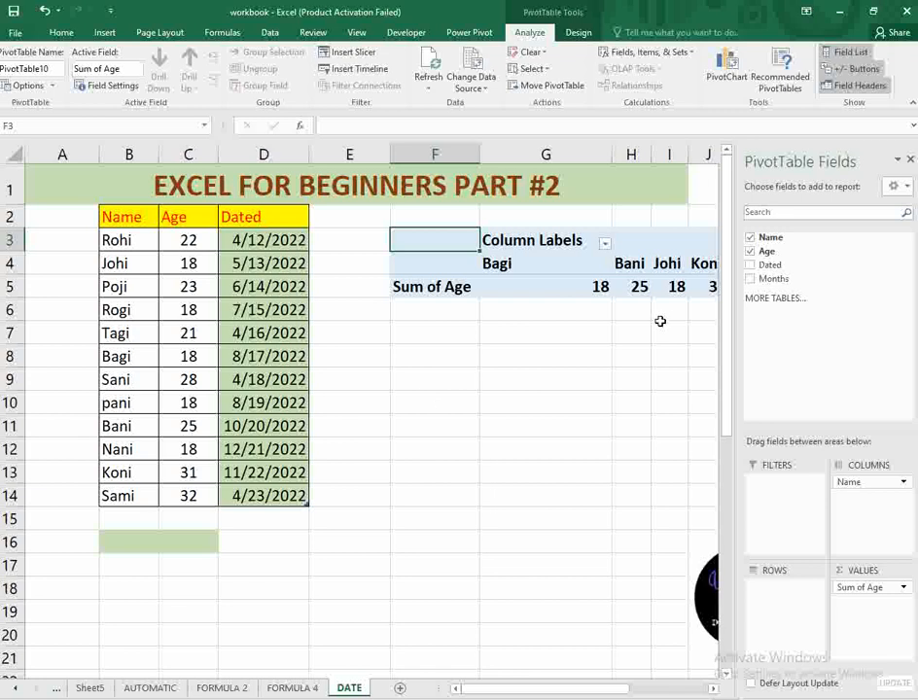
{"action": "key", "text": "ctrl+z"}
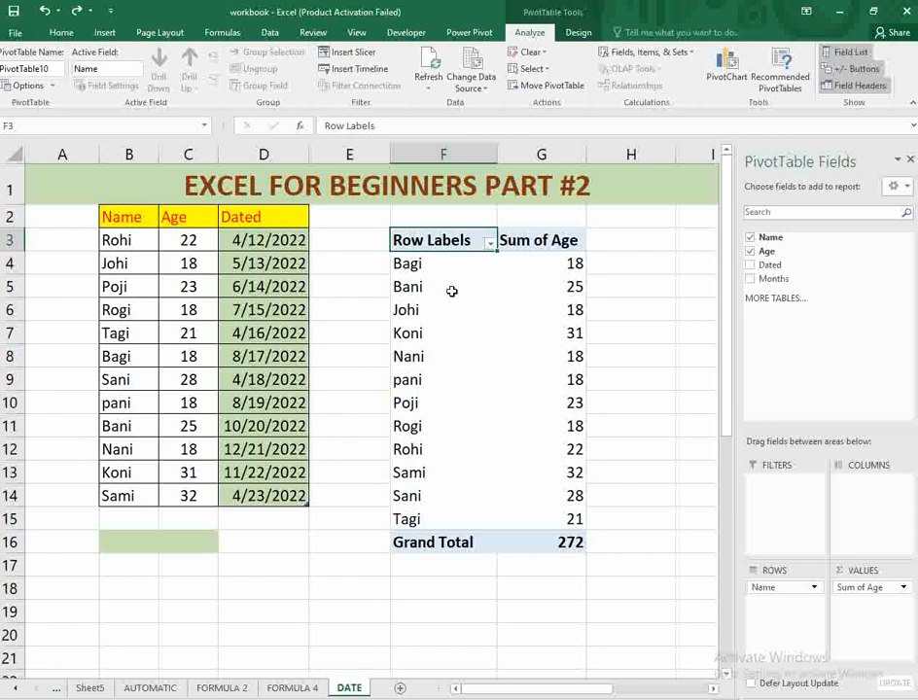
Filter the PivotTable's row labels to show only the third name in the list
{"action": "left_click", "coordinate": [601, 294]}
{"action": "left_click", "coordinate": [434, 241]}
{"action": "left_click", "coordinate": [453, 309]}
{"action": "left_click", "coordinate": [479, 239]}
{"action": "left_click", "coordinate": [489, 243]}
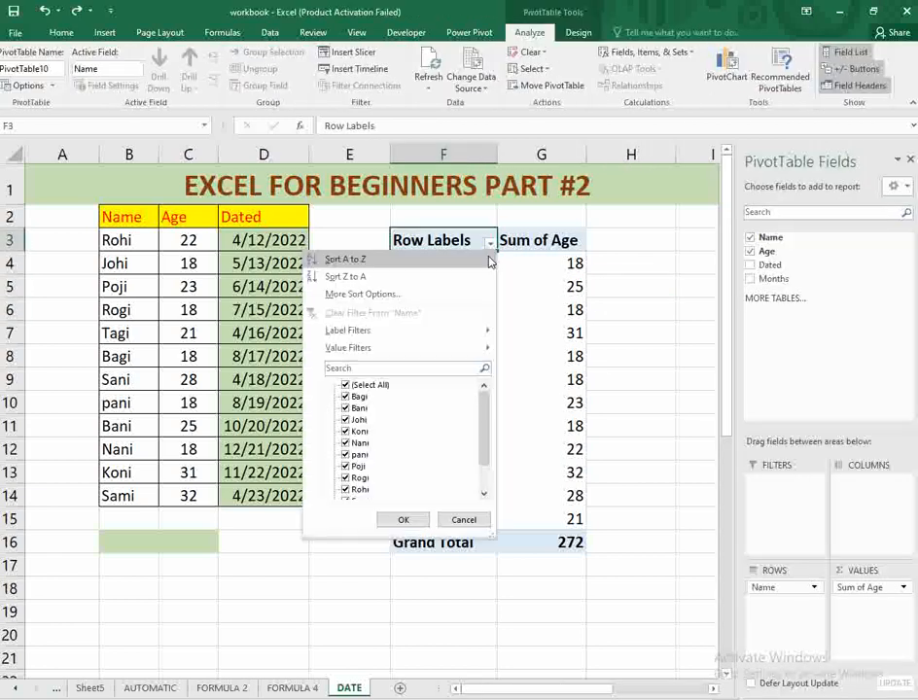
{"action": "left_click", "coordinate": [346, 385]}
{"action": "left_click", "coordinate": [346, 419]}
{"action": "left_click", "coordinate": [402, 519]}
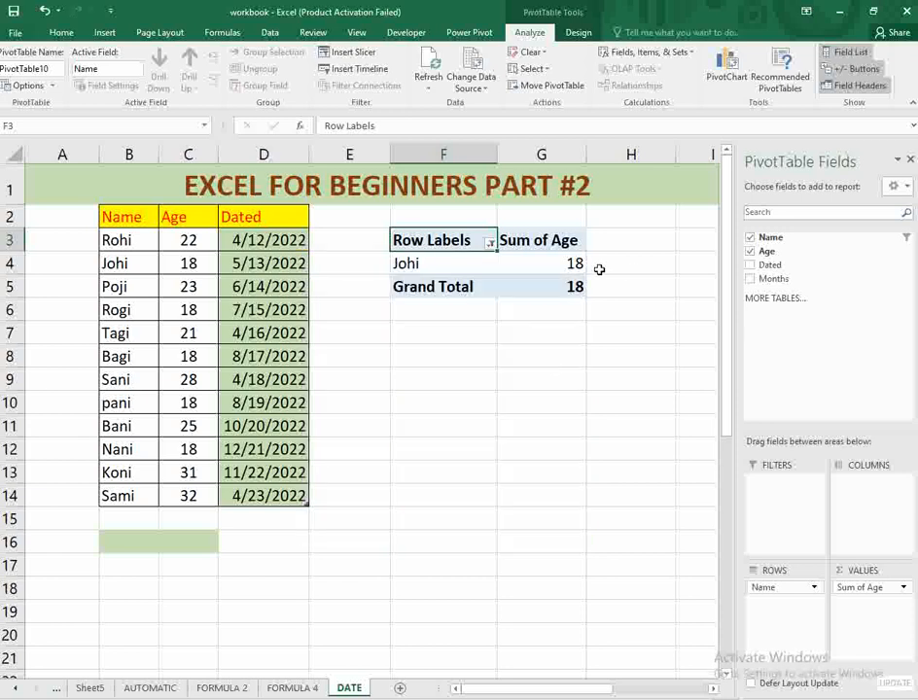
{"action": "left_click", "coordinate": [579, 264]}
{"action": "left_click", "coordinate": [626, 258]}
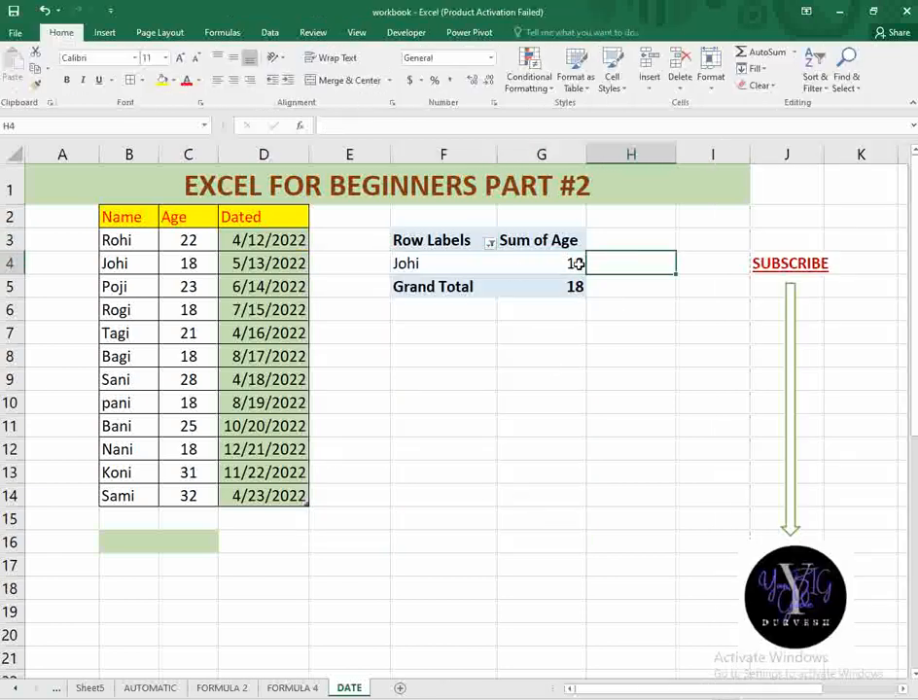
Clear the filter from the PivotTable's Name field
{"action": "left_click", "coordinate": [491, 244]}
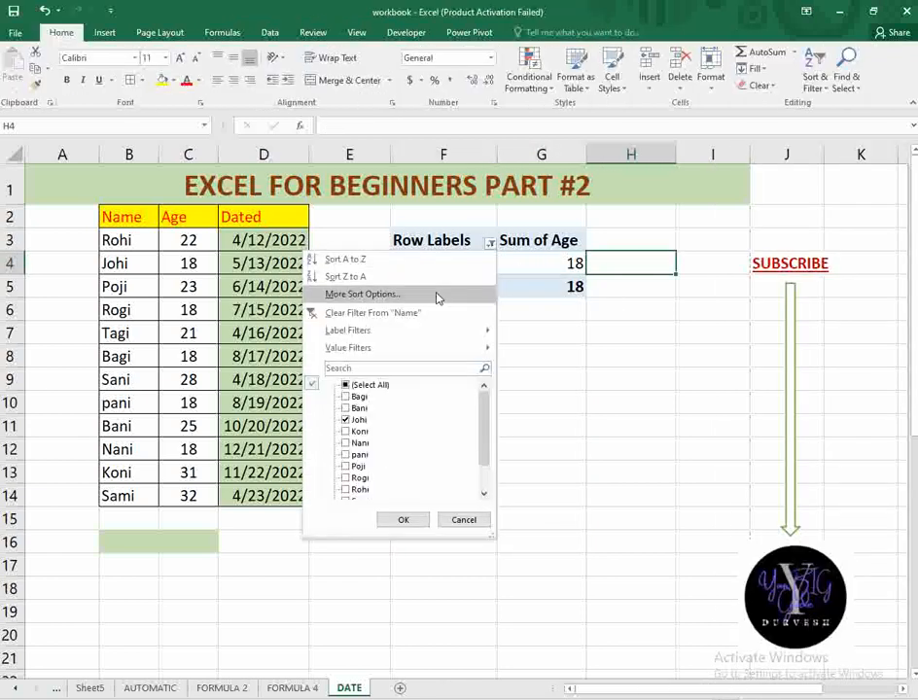
{"action": "left_click", "coordinate": [394, 319]}
{"action": "left_click", "coordinate": [615, 360]}
Delete the whole PivotTable in F3:G16
{"action": "left_click_drag", "start_coordinate": [425, 237], "coordinate": [584, 542]}
{"action": "key", "text": "Delete"}
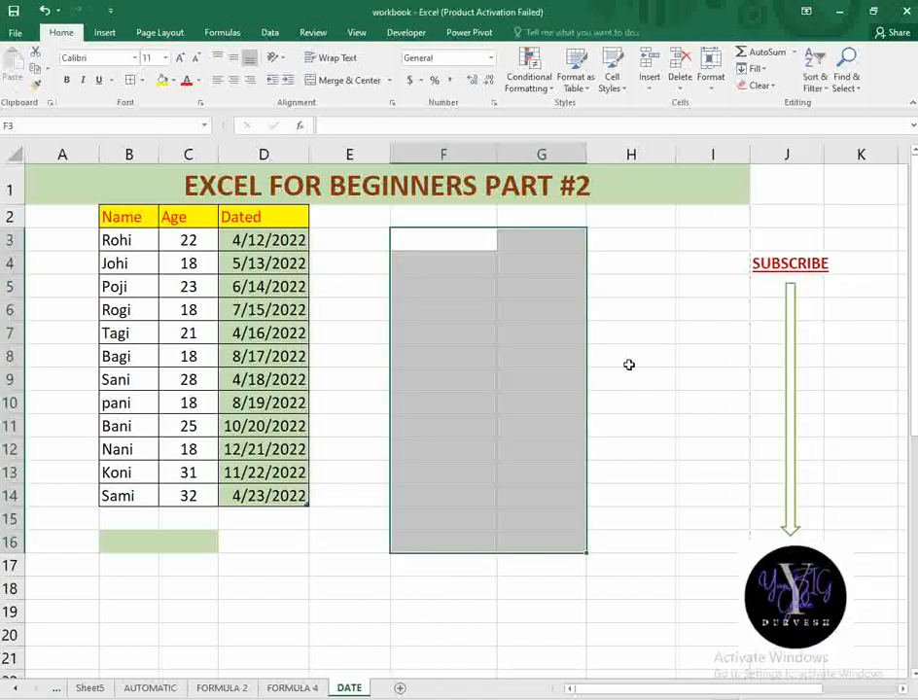
{"action": "left_click", "coordinate": [540, 334]}
{"action": "left_click", "coordinate": [441, 338]}
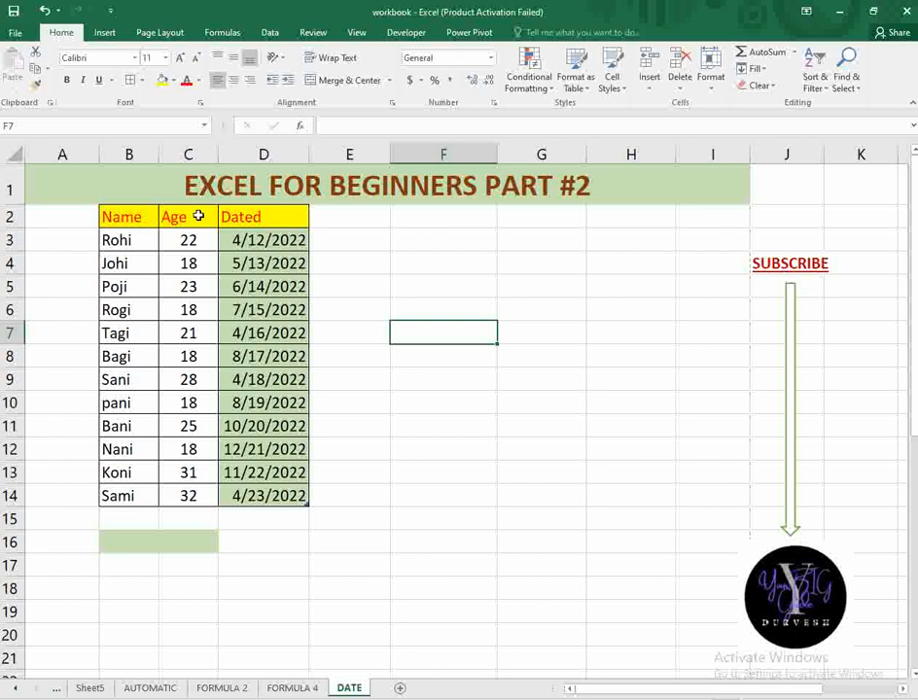
{"action": "left_click", "coordinate": [125, 220]}
{"action": "left_click", "coordinate": [104, 32]}
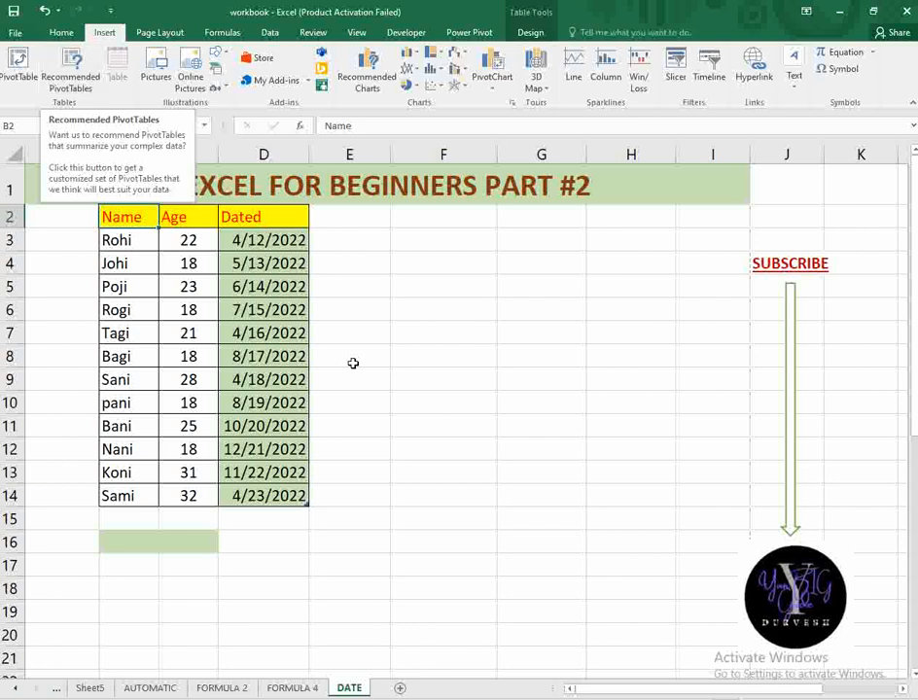
{"action": "left_click", "coordinate": [444, 403]}
{"action": "left_click_drag", "start_coordinate": [125, 219], "coordinate": [293, 506]}
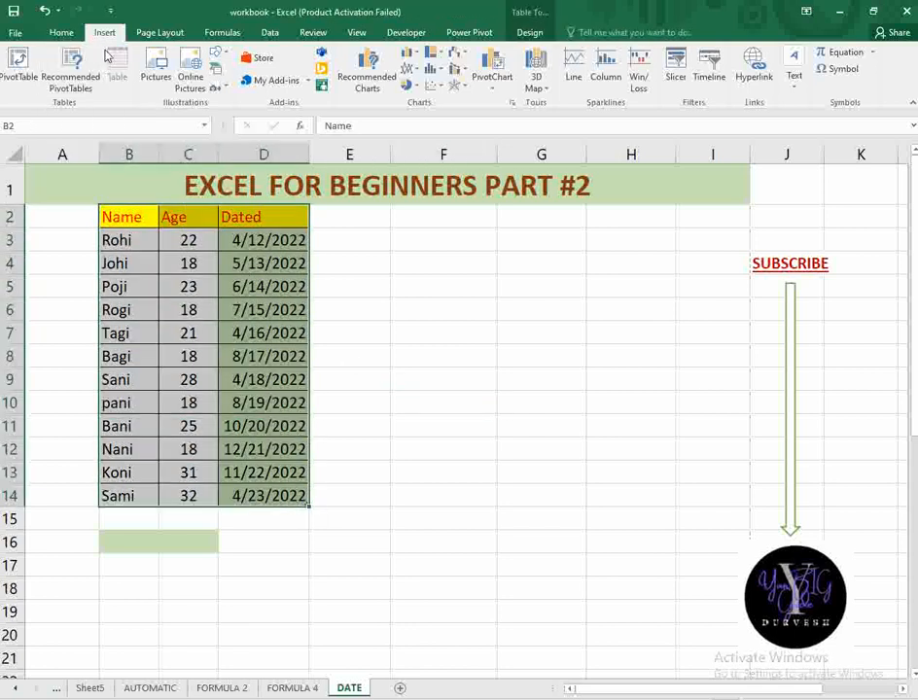
{"action": "left_click", "coordinate": [212, 315]}
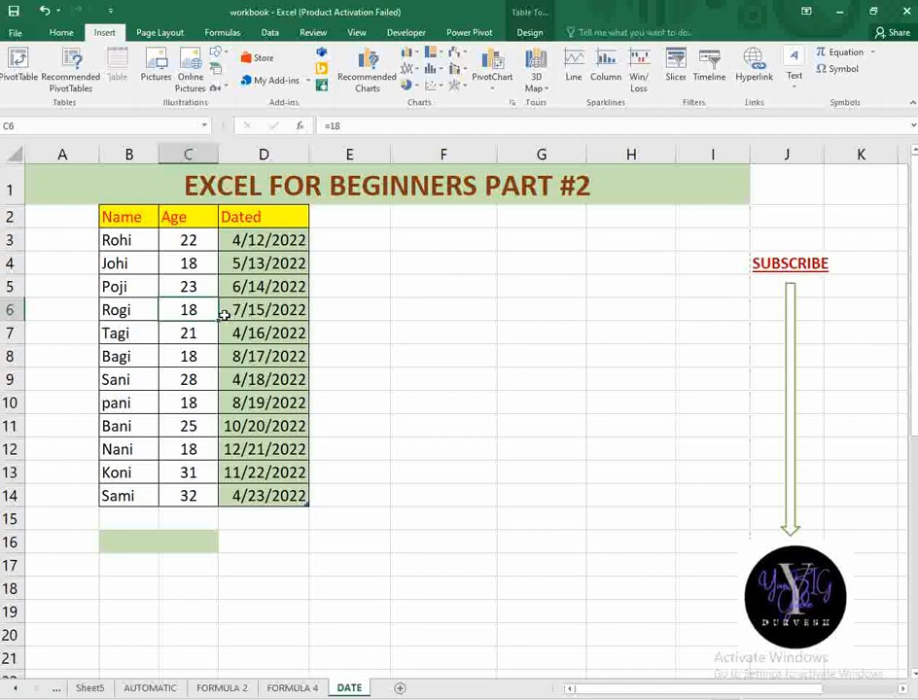
{"action": "left_click", "coordinate": [148, 226]}
{"action": "left_click_drag", "start_coordinate": [147, 226], "coordinate": [269, 485]}
{"action": "left_click", "coordinate": [406, 418]}
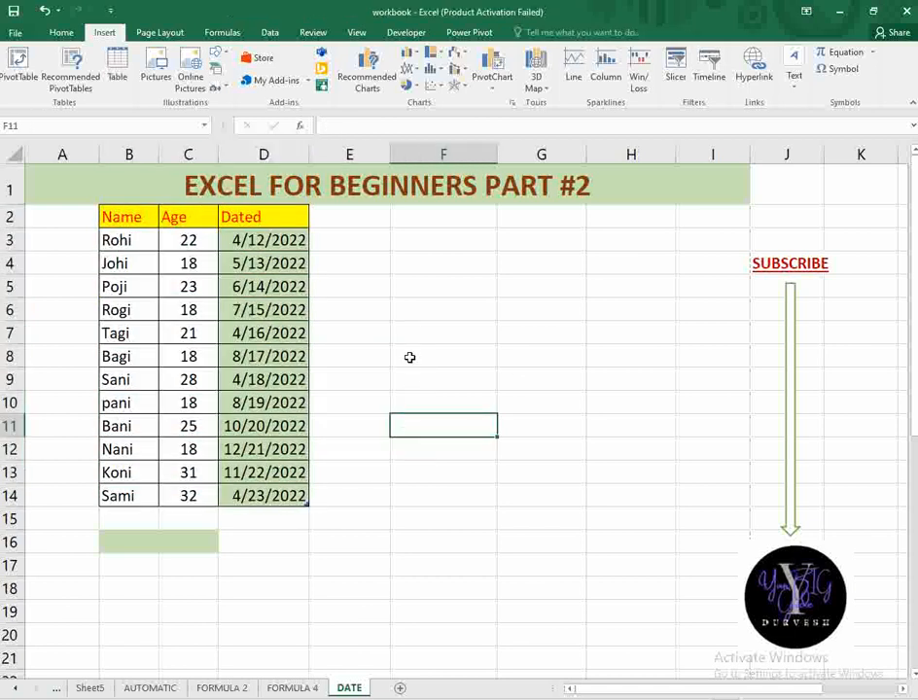
Try to create a table with headers using cell B2 as its data, and dismiss the attempt
{"action": "left_click", "coordinate": [400, 255]}
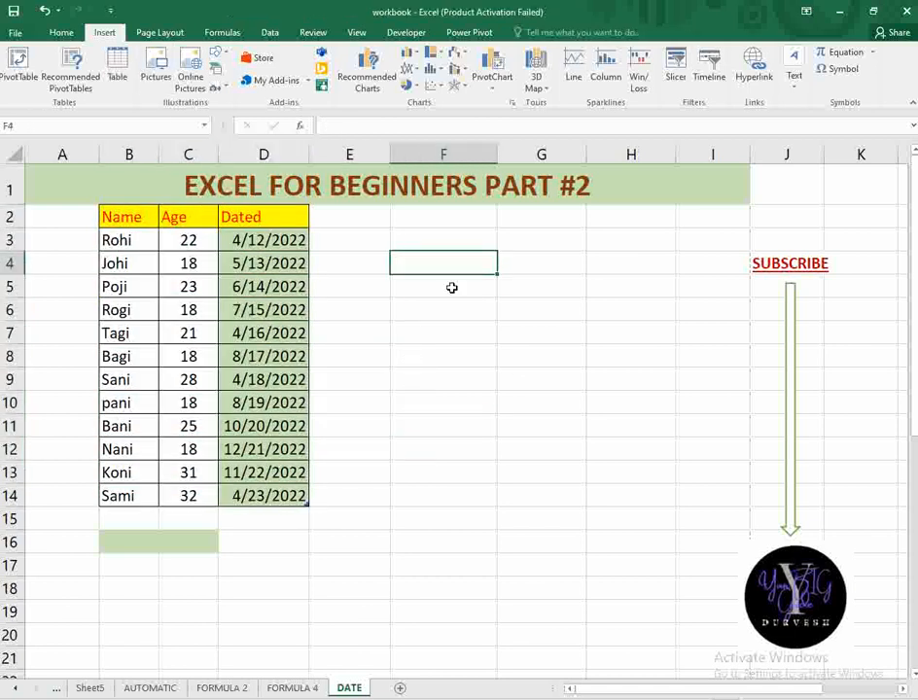
{"action": "left_click", "coordinate": [119, 64]}
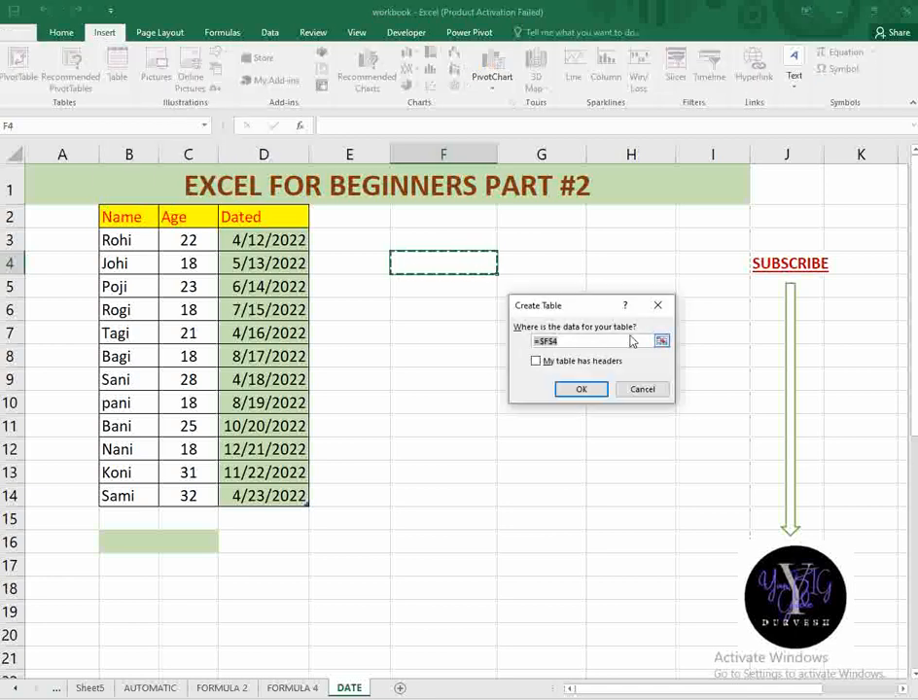
{"action": "left_click", "coordinate": [122, 216]}
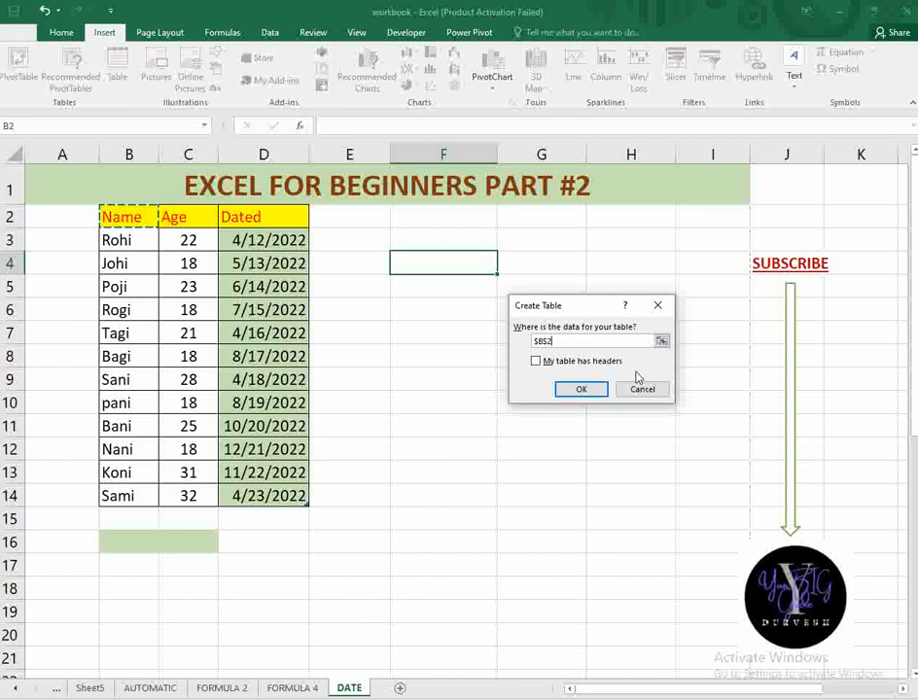
{"action": "left_click", "coordinate": [535, 363]}
{"action": "left_click", "coordinate": [595, 397]}
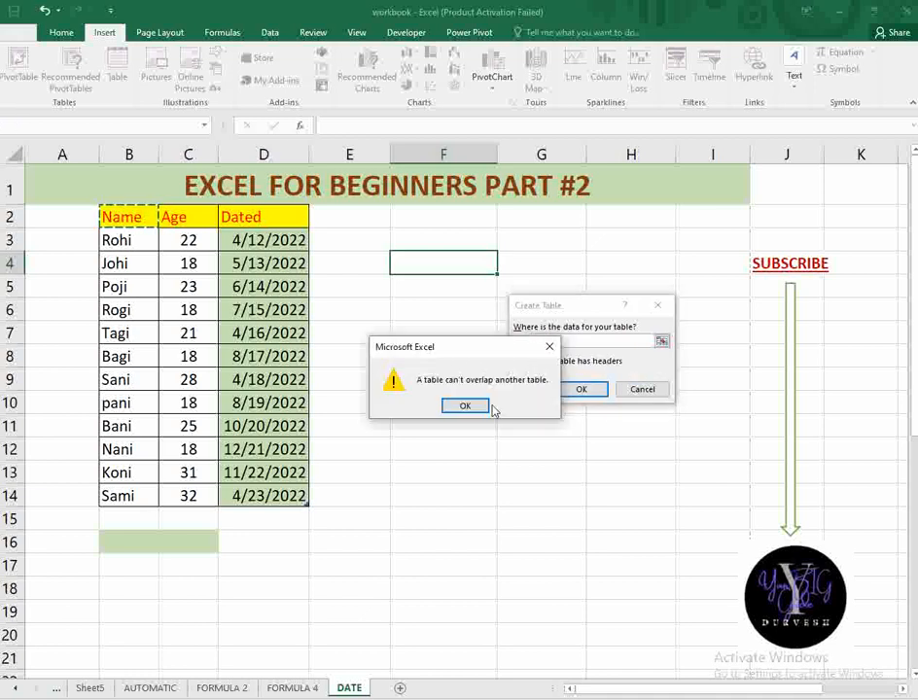
{"action": "left_click", "coordinate": [459, 405]}
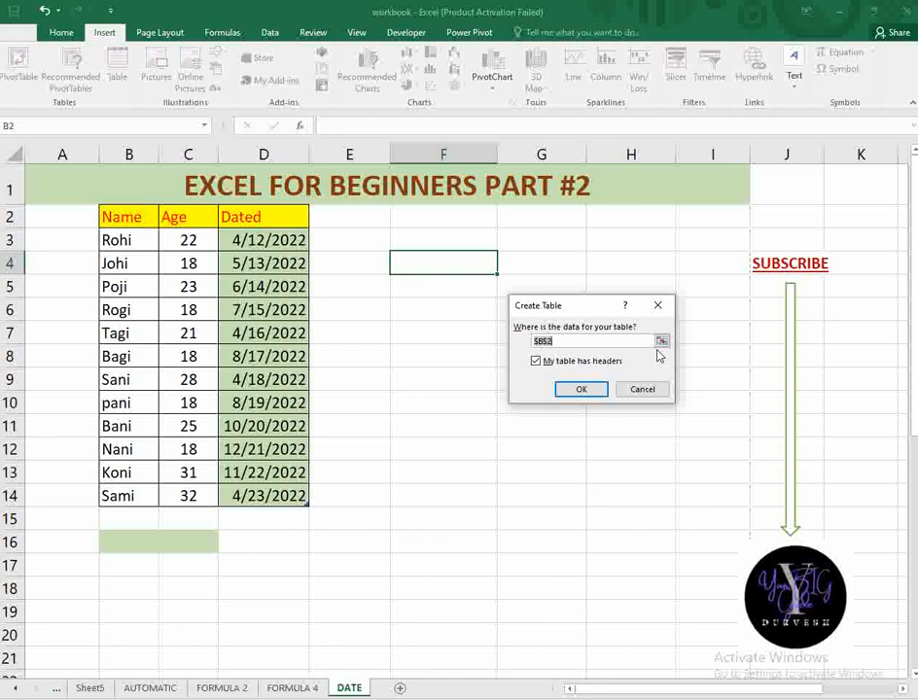
{"action": "left_click", "coordinate": [658, 306]}
{"action": "left_click", "coordinate": [442, 331]}
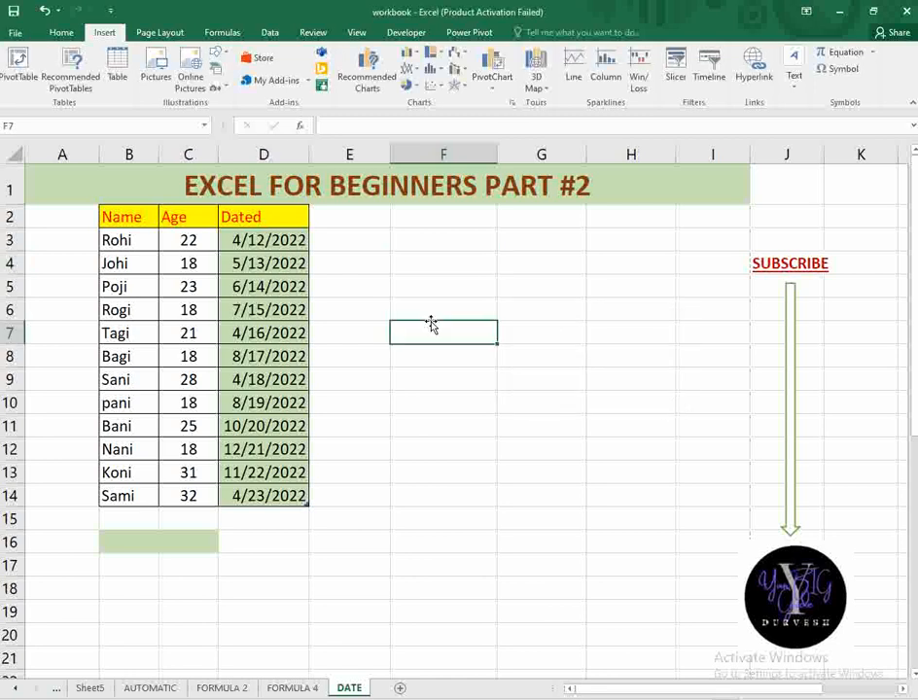
Copy the range B2:D13 to cell F3, and narrow columns F and G to suit the pasted data
{"action": "left_click_drag", "start_coordinate": [126, 218], "coordinate": [285, 476]}
{"action": "key", "text": "ctrl+c"}
{"action": "left_click", "coordinate": [386, 250]}
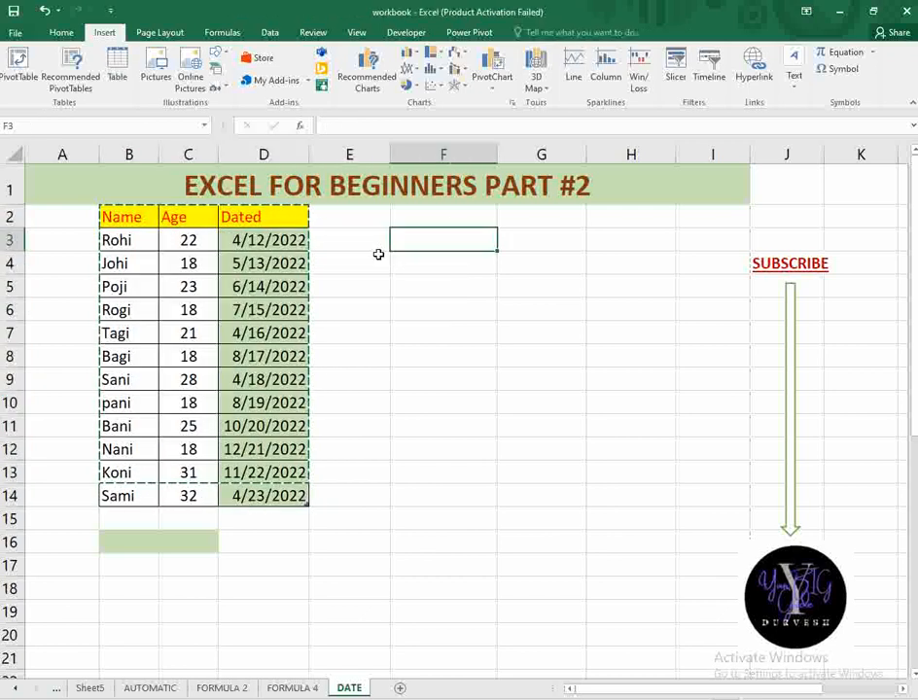
{"action": "key", "text": "ctrl+v"}
{"action": "left_click", "coordinate": [541, 426]}
{"action": "left_click_drag", "start_coordinate": [496, 152], "coordinate": [463, 152]}
{"action": "left_click_drag", "start_coordinate": [546, 150], "coordinate": [518, 150]}
Convert the copied range F3:H14 into a table with headers
{"action": "left_click_drag", "start_coordinate": [417, 240], "coordinate": [589, 496]}
{"action": "left_click", "coordinate": [117, 68]}
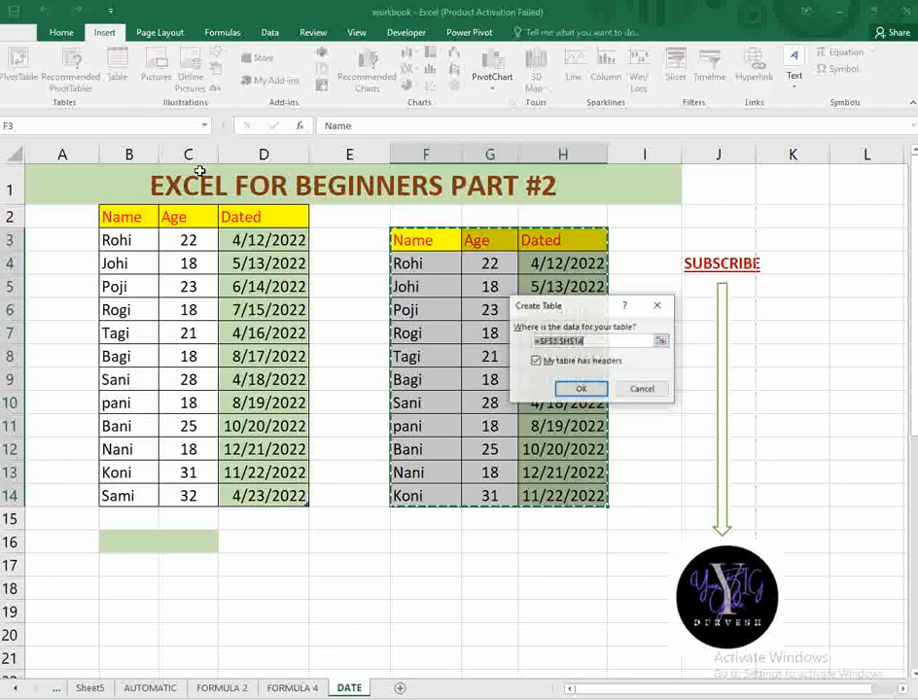
{"action": "left_click", "coordinate": [567, 387]}
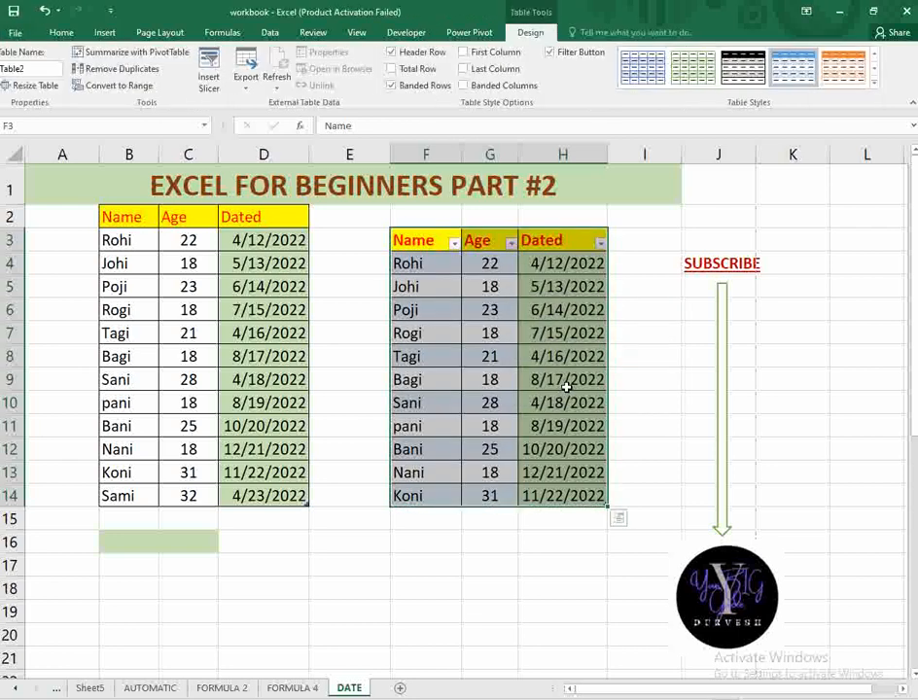
{"action": "left_click", "coordinate": [492, 586]}
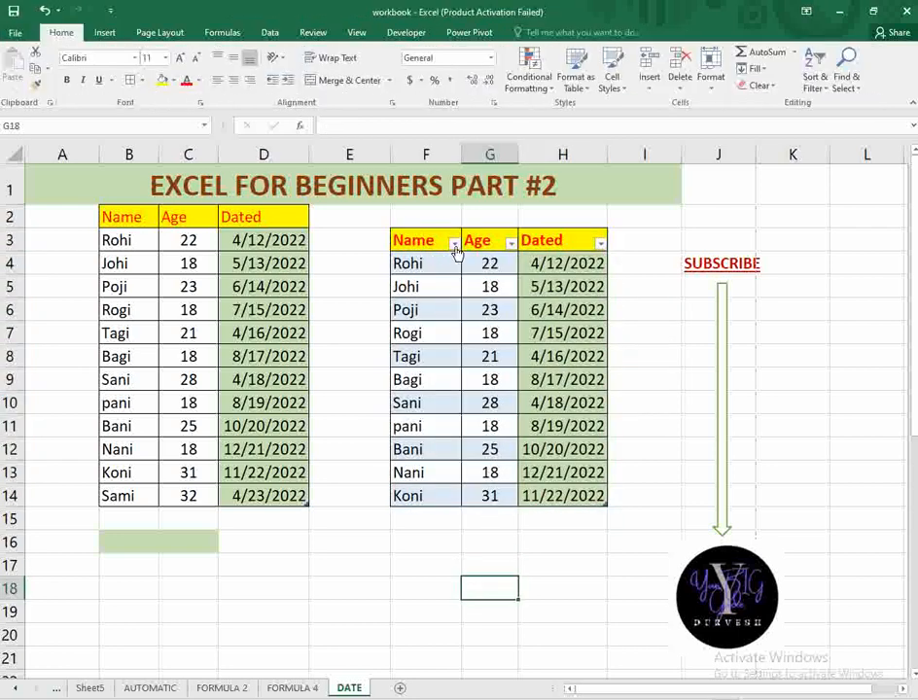
Filter the copied table by Name so only the entries in rows 6 and 9 are shown
{"action": "left_click", "coordinate": [453, 242]}
{"action": "left_click", "coordinate": [309, 385]}
{"action": "left_click", "coordinate": [309, 397]}
{"action": "left_click", "coordinate": [309, 466]}
{"action": "left_click", "coordinate": [368, 520]}
{"action": "left_click", "coordinate": [482, 430]}
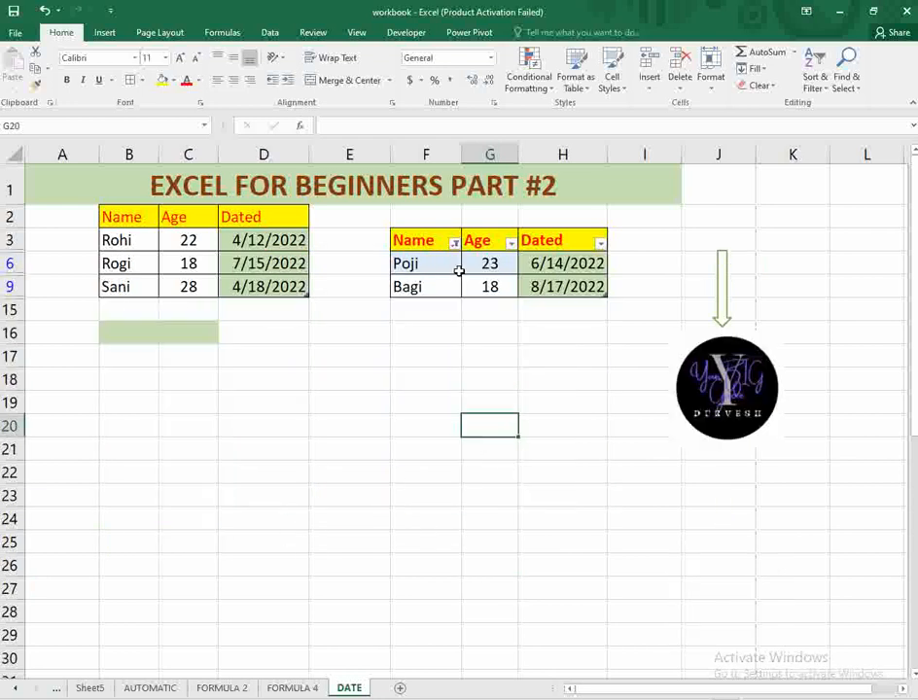
Clear the filter from the copied table's Name column
{"action": "left_click", "coordinate": [449, 234]}
{"action": "left_click", "coordinate": [454, 242]}
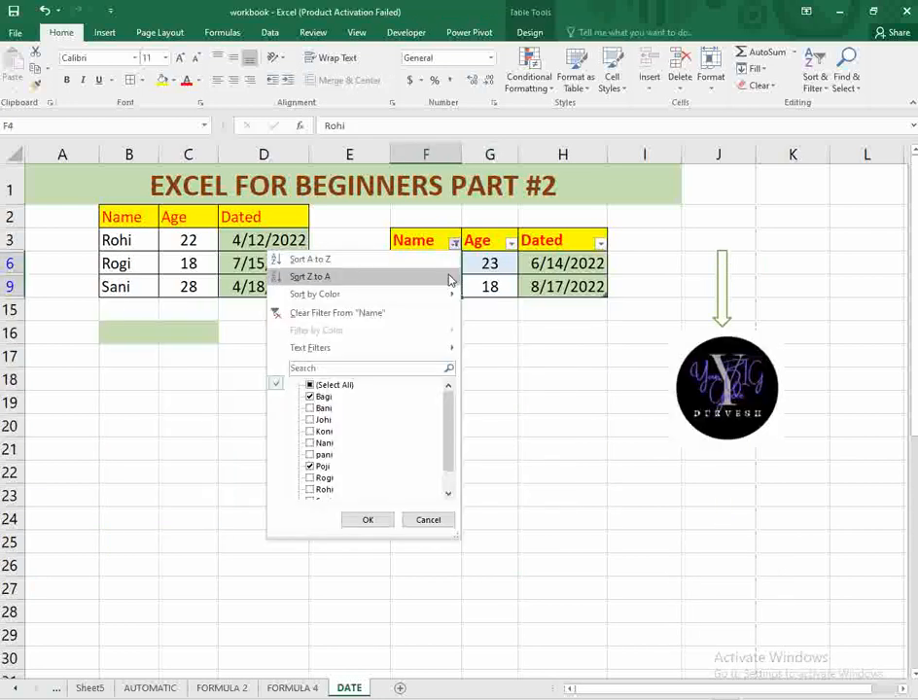
{"action": "left_click", "coordinate": [413, 311]}
Turn off filtering for the copied table's header row F3:H3
{"action": "left_click_drag", "start_coordinate": [438, 240], "coordinate": [565, 242]}
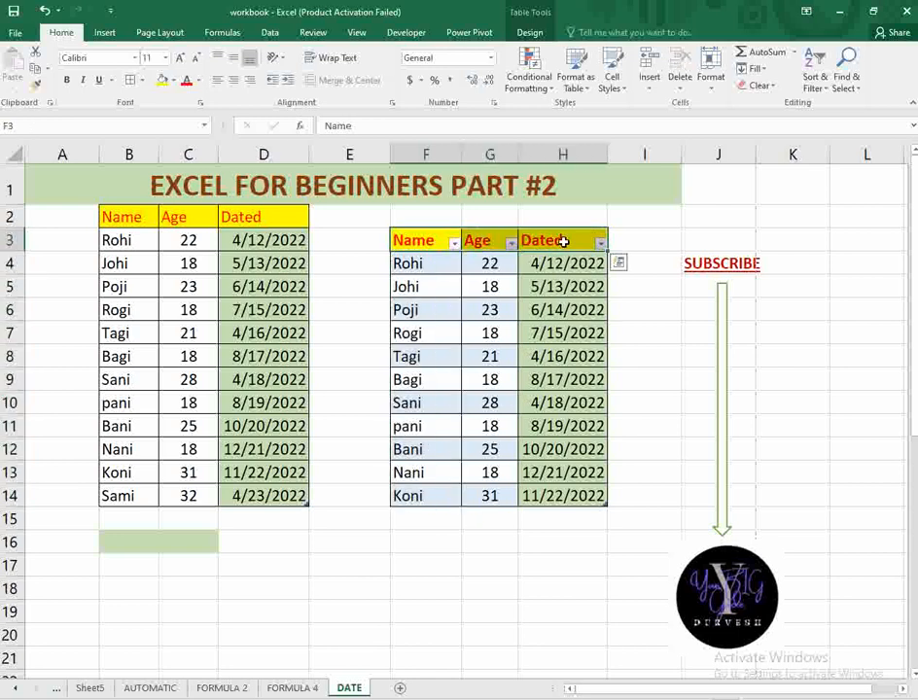
{"action": "left_click", "coordinate": [815, 78]}
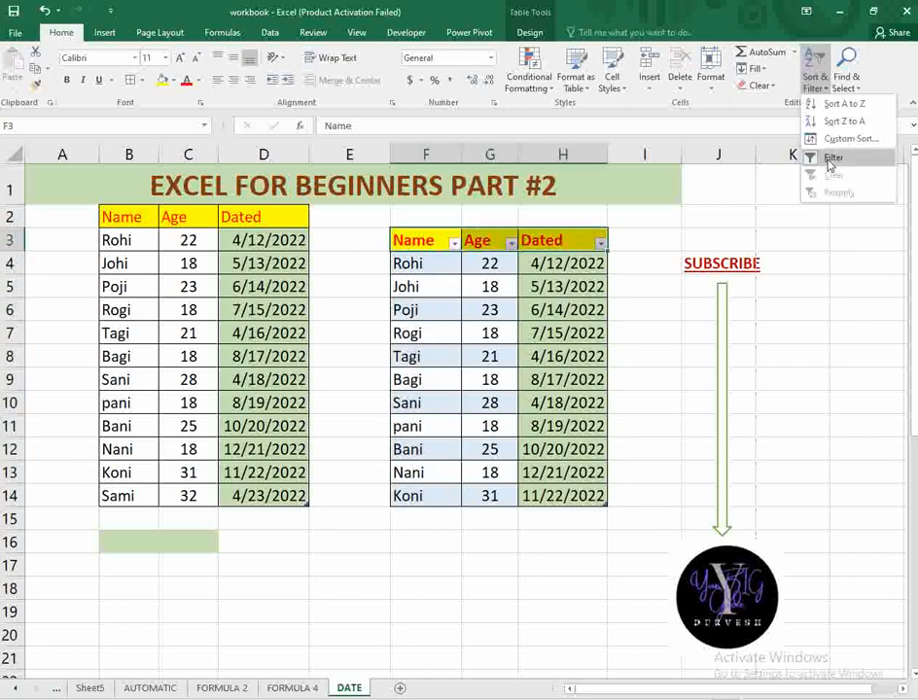
{"action": "left_click", "coordinate": [832, 161]}
{"action": "left_click", "coordinate": [467, 537]}
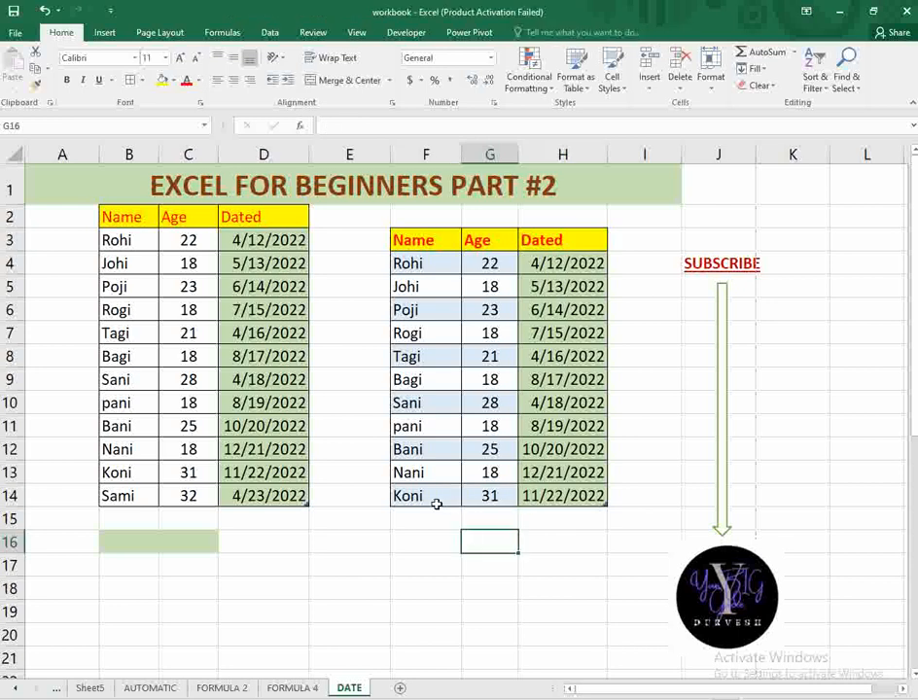
Insert the "How Far You Are" book cover from the Camera Roll folder and place it over columns I to K beside the copied table
{"action": "left_click", "coordinate": [104, 32]}
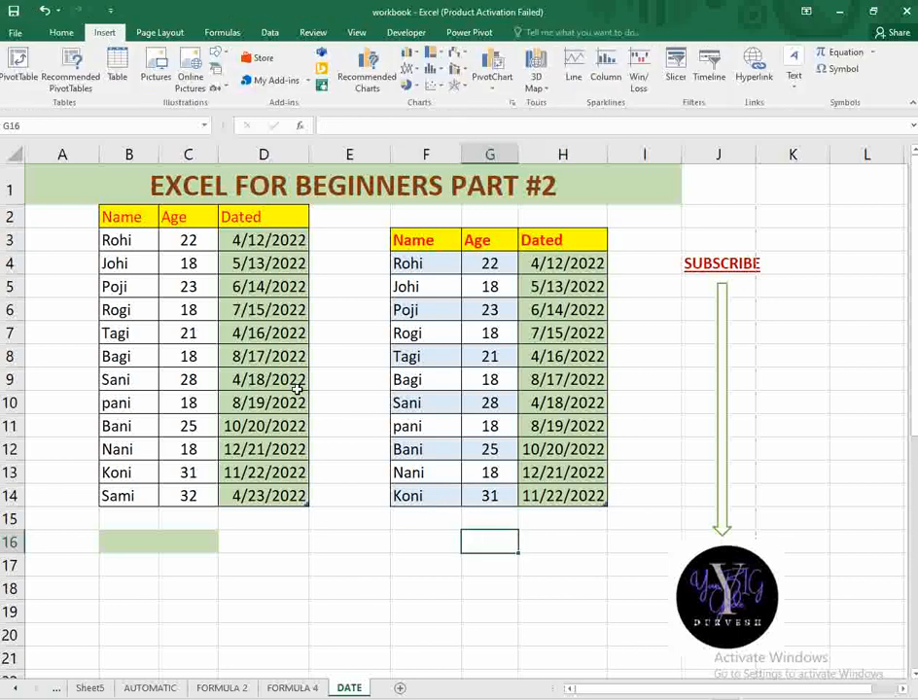
{"action": "left_click", "coordinate": [156, 78]}
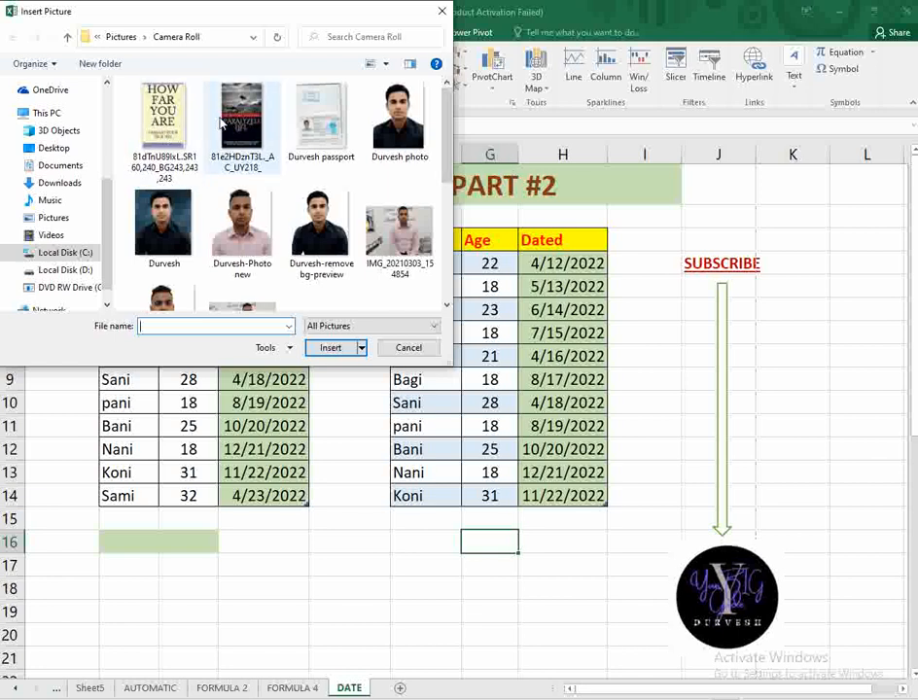
{"action": "left_click", "coordinate": [177, 126]}
{"action": "left_click", "coordinate": [336, 349]}
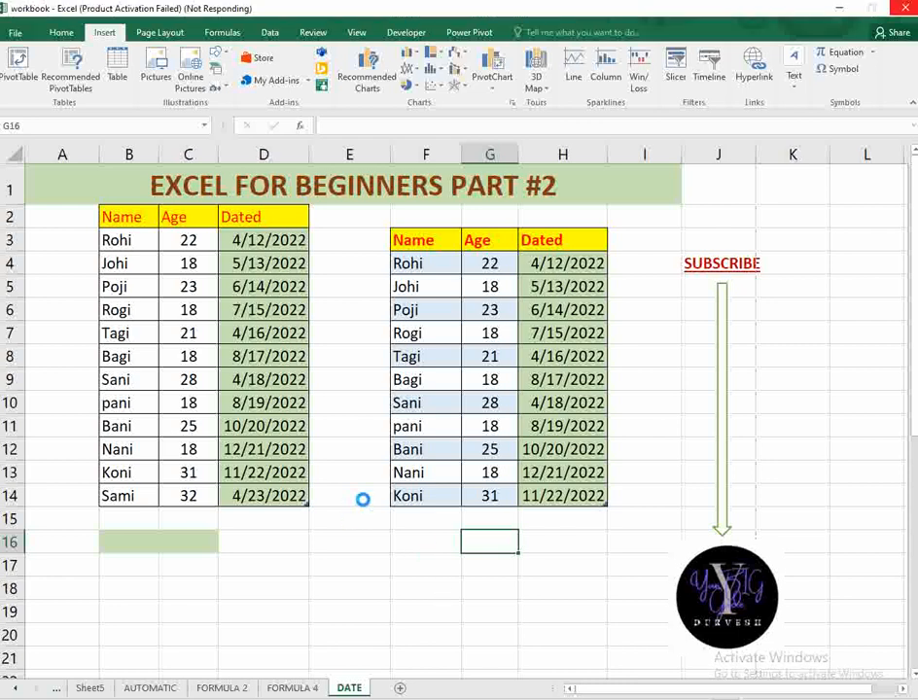
{"action": "left_click_drag", "start_coordinate": [611, 594], "coordinate": [253, 292]}
{"action": "left_click_drag", "start_coordinate": [763, 688], "coordinate": [481, 697]}
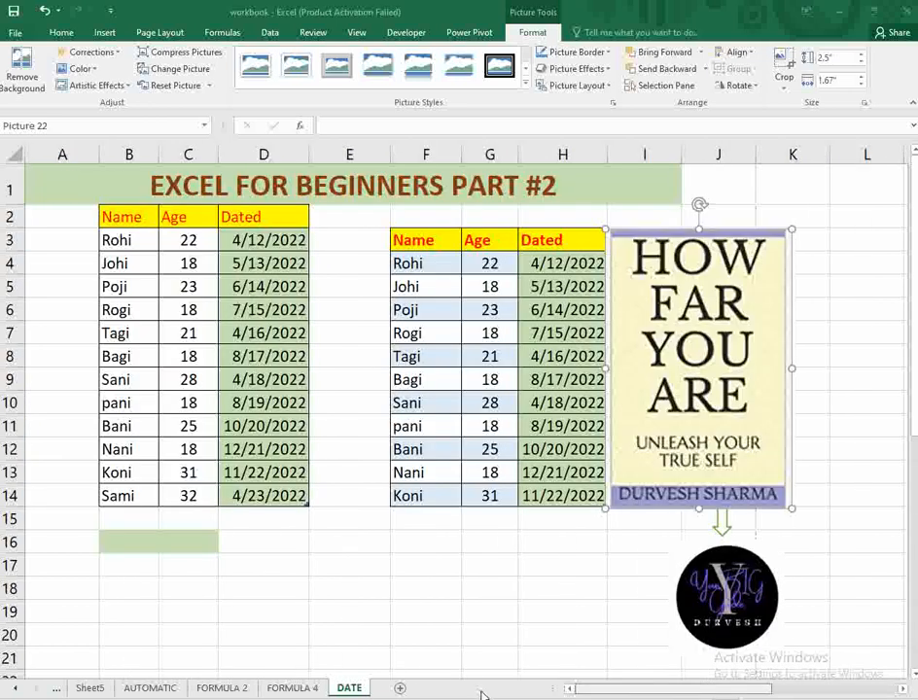
{"action": "left_click_drag", "start_coordinate": [718, 406], "coordinate": [759, 423]}
{"action": "left_click", "coordinate": [457, 561]}
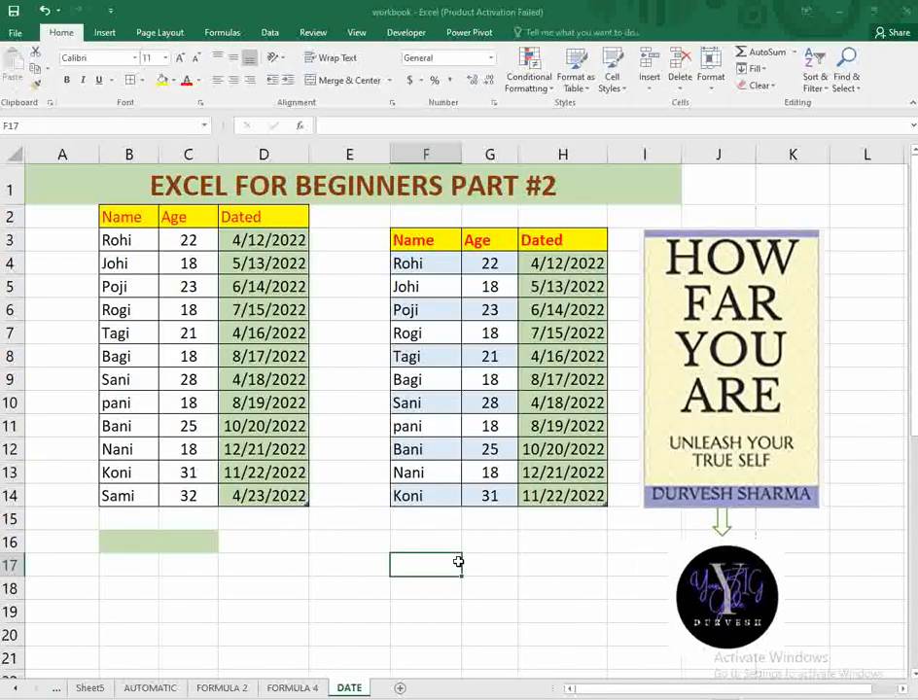
Search Bing for online pictures of "FLOWERS" and insert the image with rows of orange tulips and purple hyacinths
{"action": "left_click", "coordinate": [105, 33]}
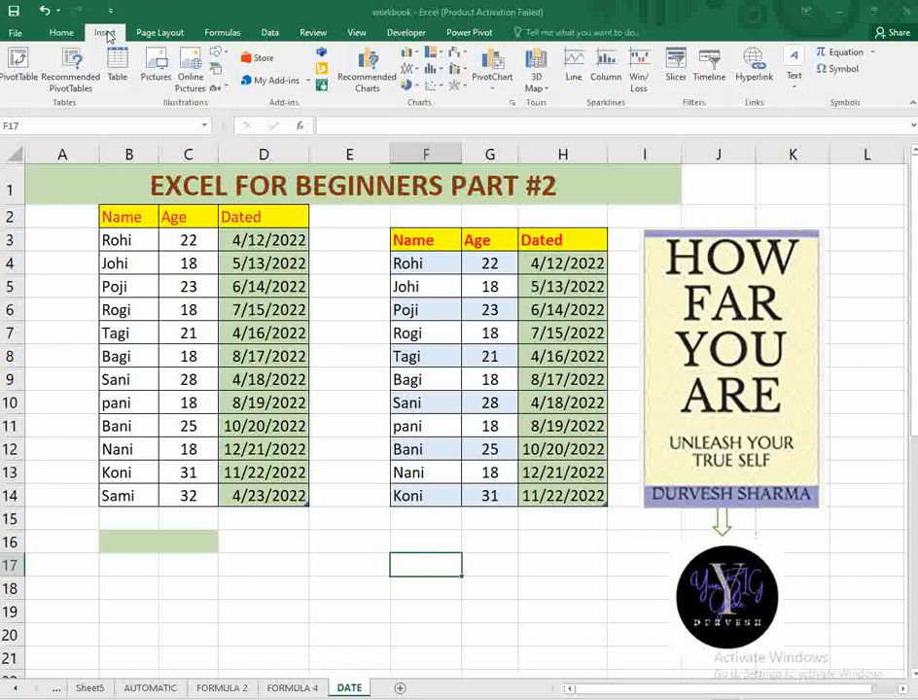
{"action": "left_click", "coordinate": [193, 89]}
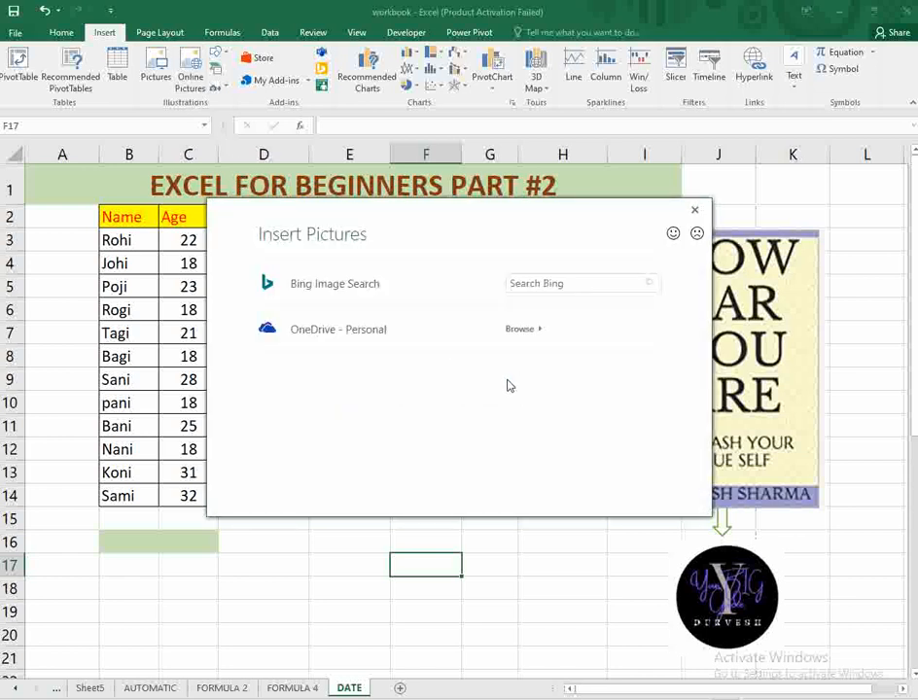
{"action": "left_click", "coordinate": [521, 284]}
{"action": "type", "text": "FLOWERS"}
{"action": "key", "text": "Return"}
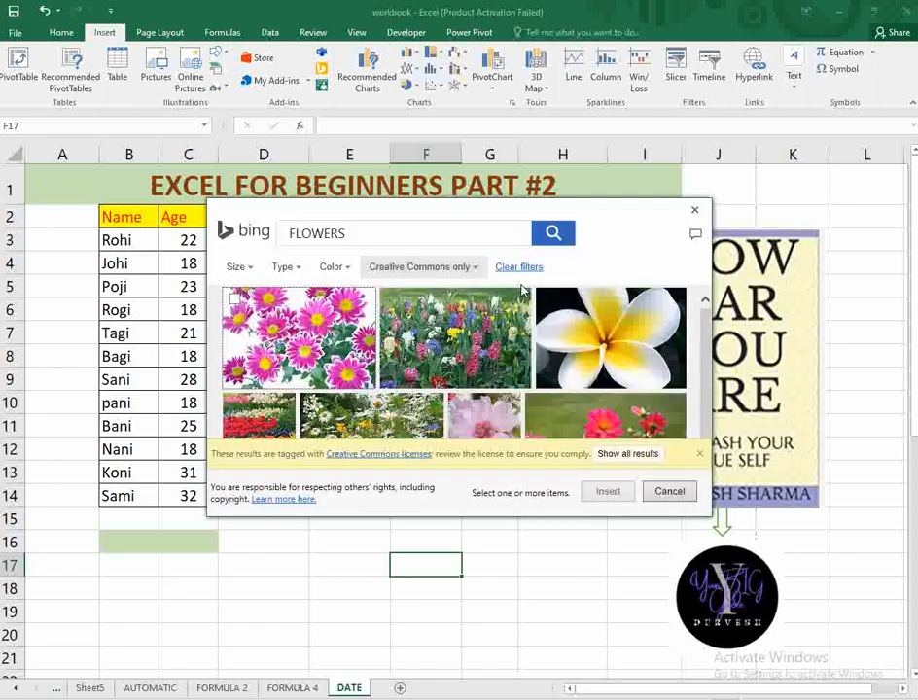
{"action": "scroll", "coordinate": [452, 389], "scroll_direction": "down", "scroll_amount": 1}
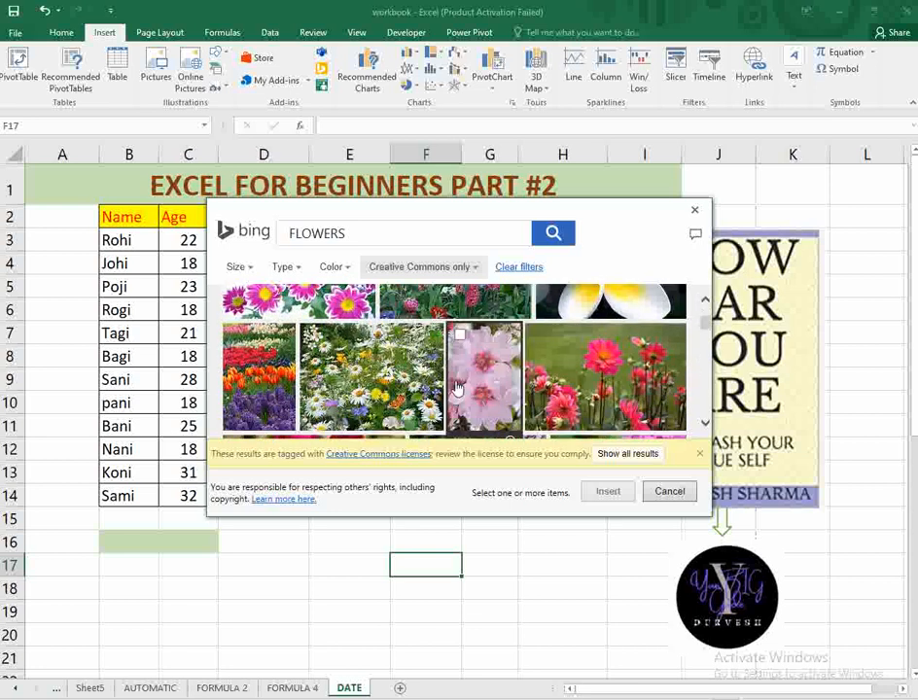
{"action": "left_click", "coordinate": [261, 380]}
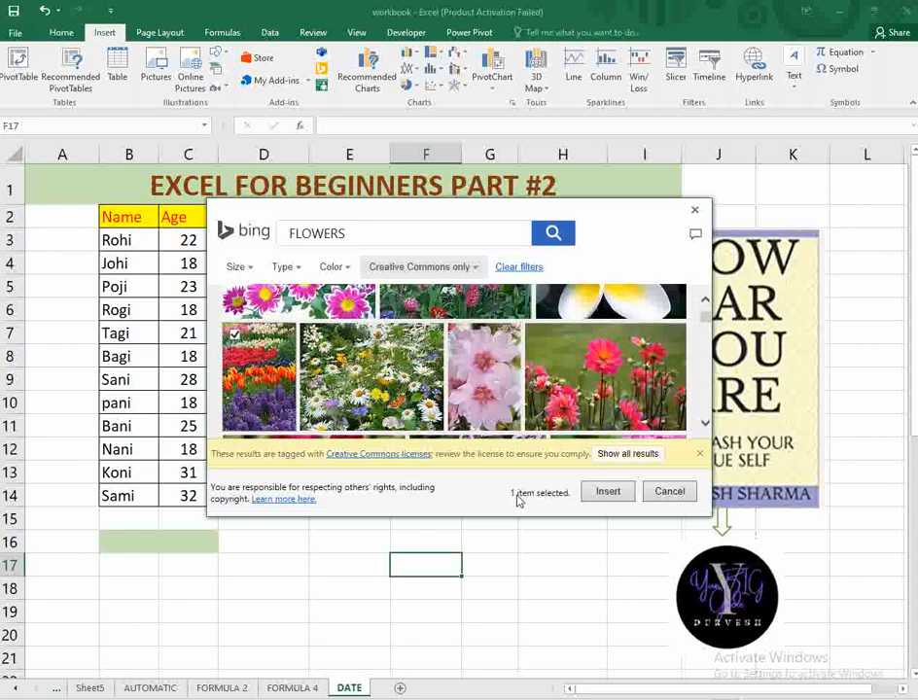
{"action": "left_click", "coordinate": [617, 495]}
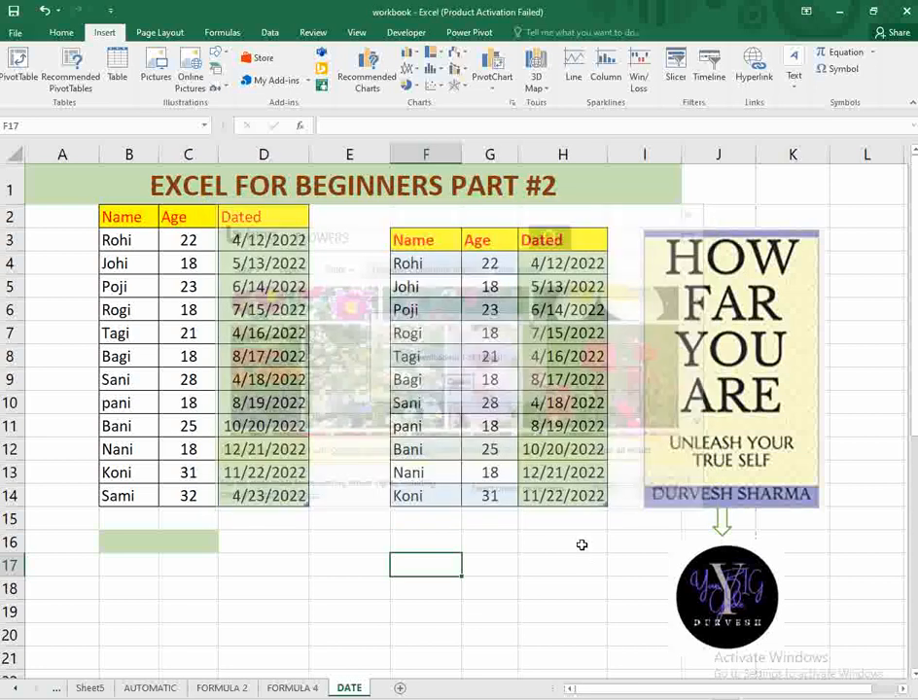
Shrink the flower picture and place it below the tables across columns E and F, in rows 15 to 21
{"action": "left_click_drag", "start_coordinate": [602, 597], "coordinate": [245, 276]}
{"action": "left_click_drag", "start_coordinate": [842, 242], "coordinate": [573, 207]}
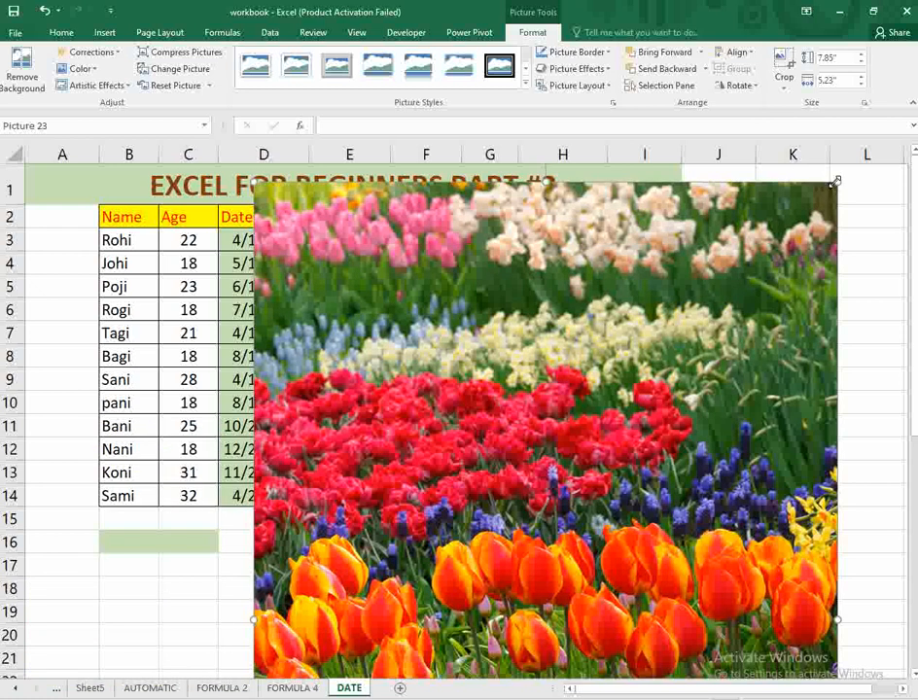
{"action": "left_click_drag", "start_coordinate": [829, 184], "coordinate": [594, 542]}
{"action": "left_click_drag", "start_coordinate": [406, 555], "coordinate": [385, 217]}
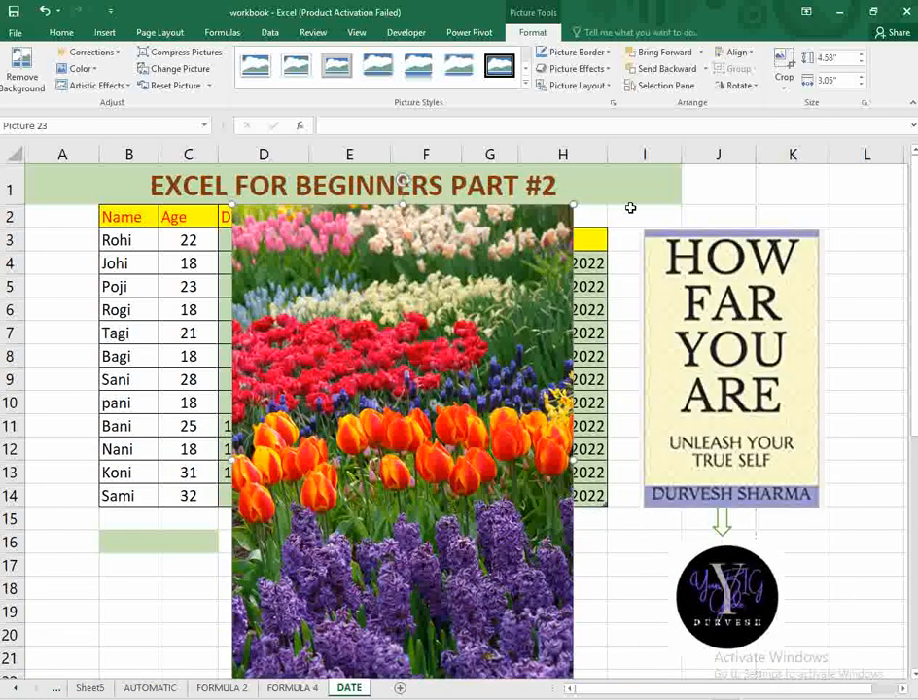
{"action": "left_click_drag", "start_coordinate": [573, 206], "coordinate": [326, 577]}
{"action": "left_click_drag", "start_coordinate": [326, 637], "coordinate": [409, 569]}
{"action": "left_click", "coordinate": [506, 571]}
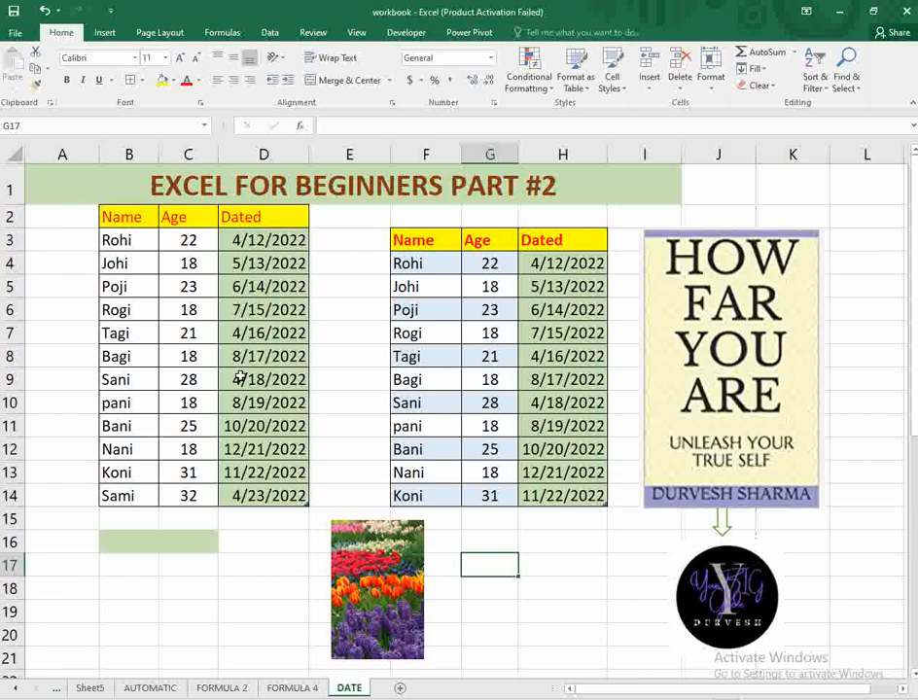
Draw a wide smiley face shape below the first table, spanning columns B to D in rows 17 to 20
{"action": "left_click", "coordinate": [104, 32]}
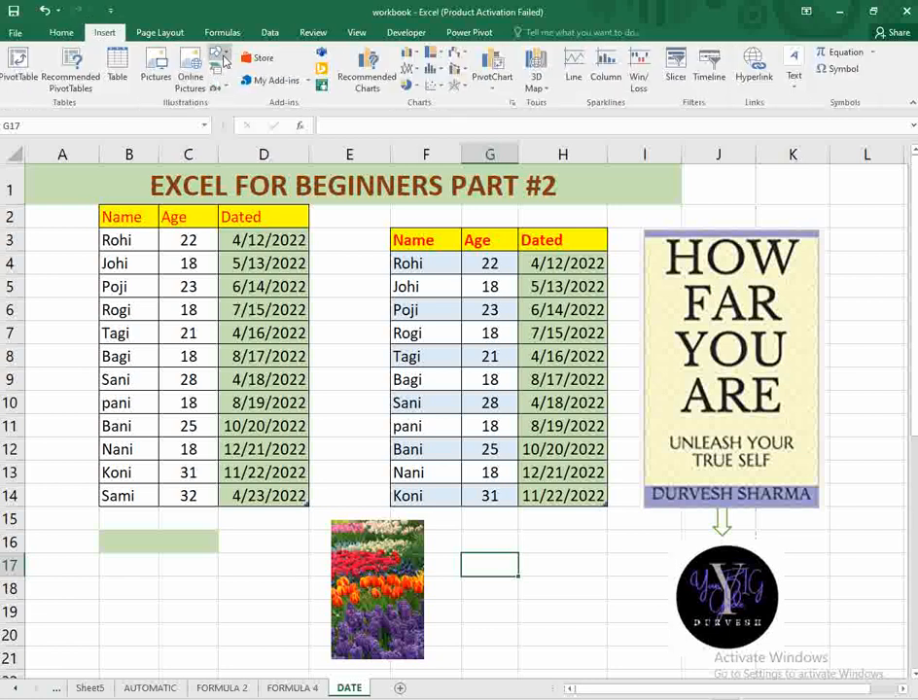
{"action": "left_click", "coordinate": [216, 54]}
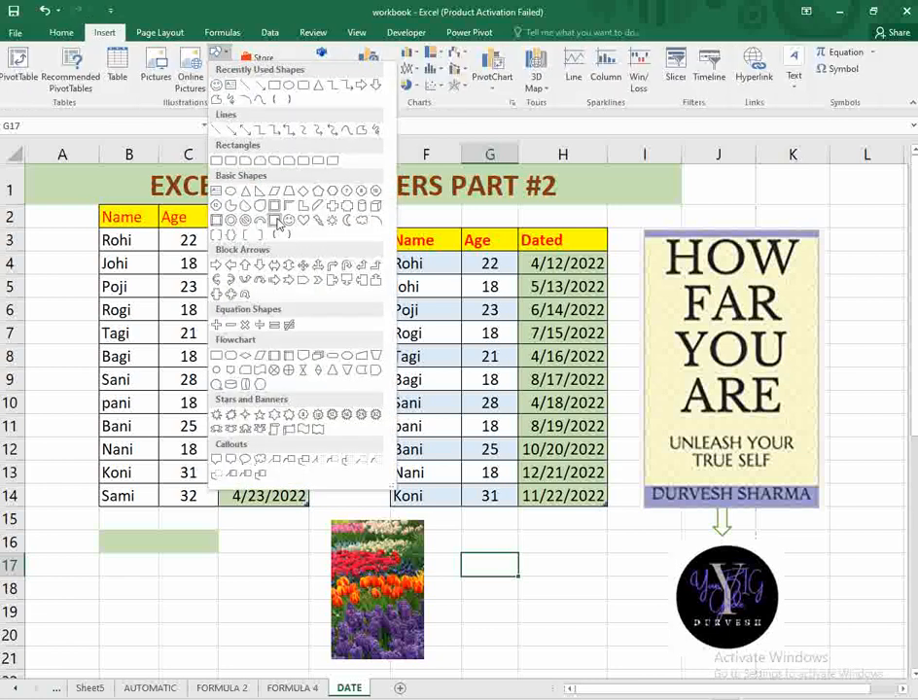
{"action": "left_click", "coordinate": [216, 160]}
{"action": "left_click_drag", "start_coordinate": [156, 568], "coordinate": [282, 647]}
{"action": "left_click", "coordinate": [493, 610]}
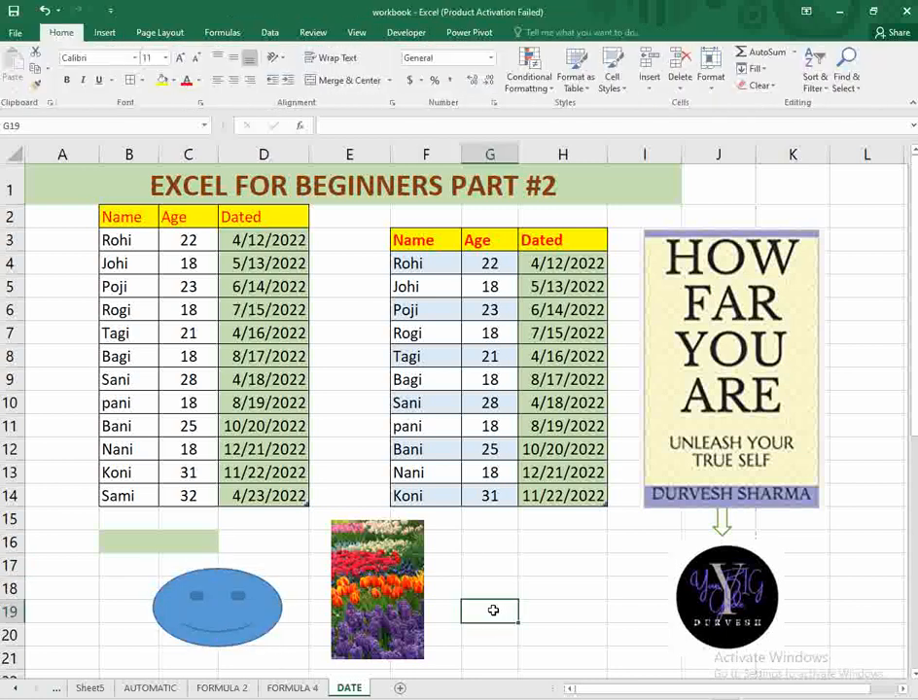
Insert a screen clipping of the "50 Excel formulas in 45 mins" video thumbnail from the YouTube page
{"action": "left_click", "coordinate": [103, 32]}
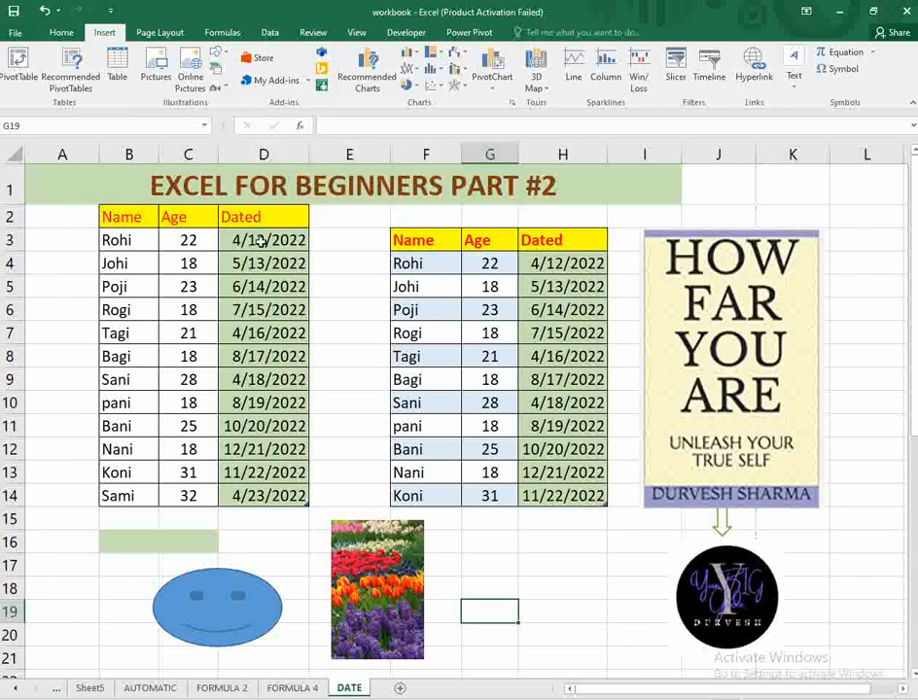
{"action": "left_click", "coordinate": [228, 89]}
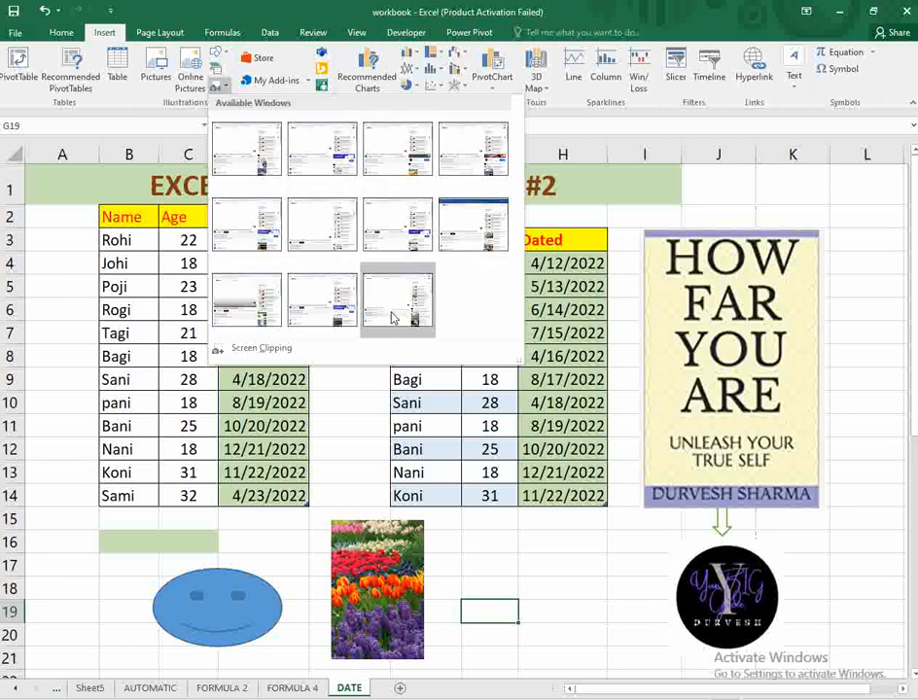
{"action": "left_click", "coordinate": [563, 554]}
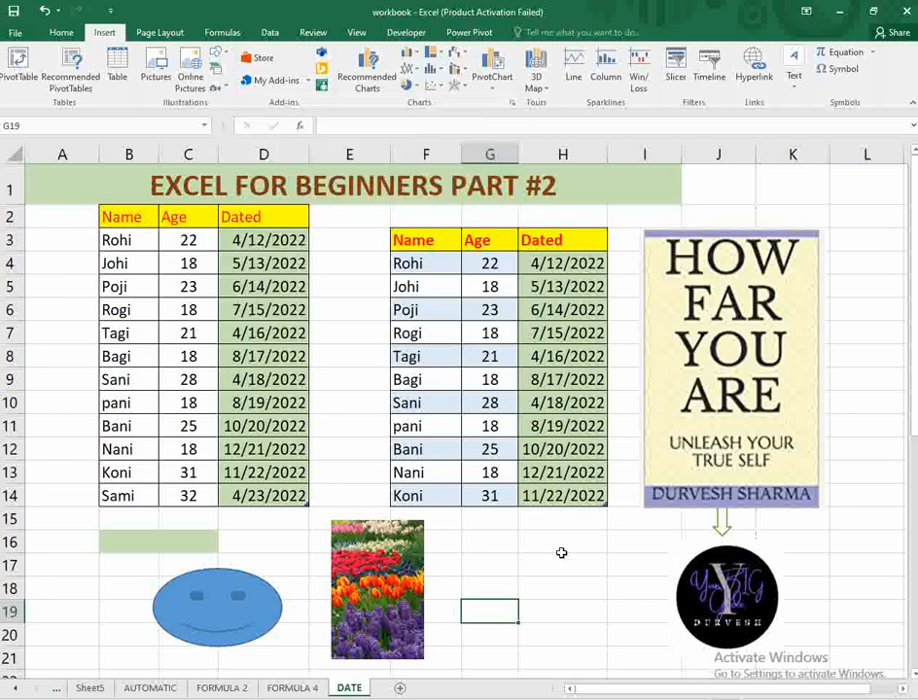
{"action": "left_click", "coordinate": [220, 85]}
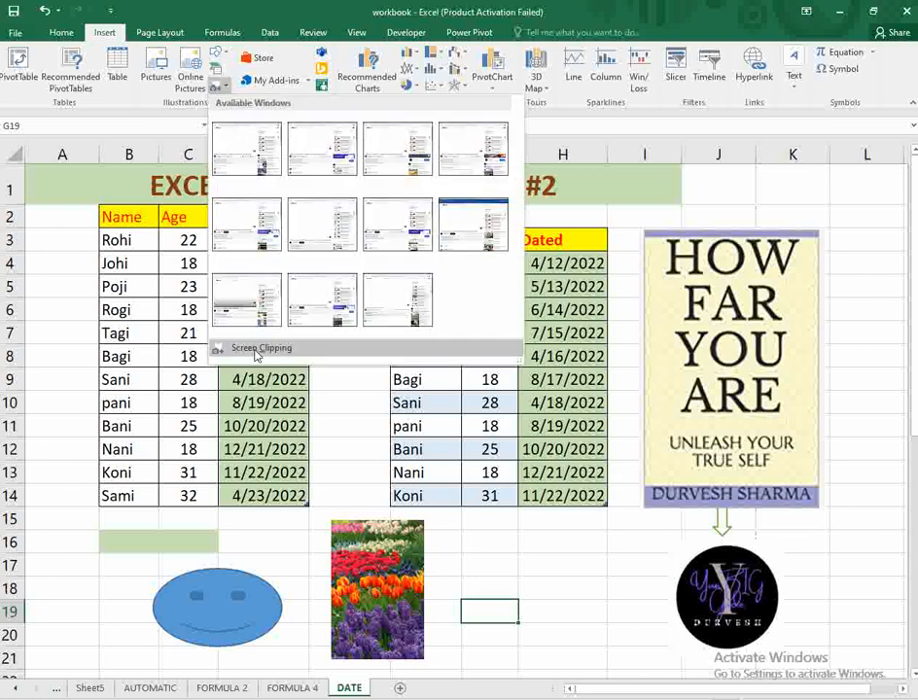
{"action": "left_click", "coordinate": [257, 350]}
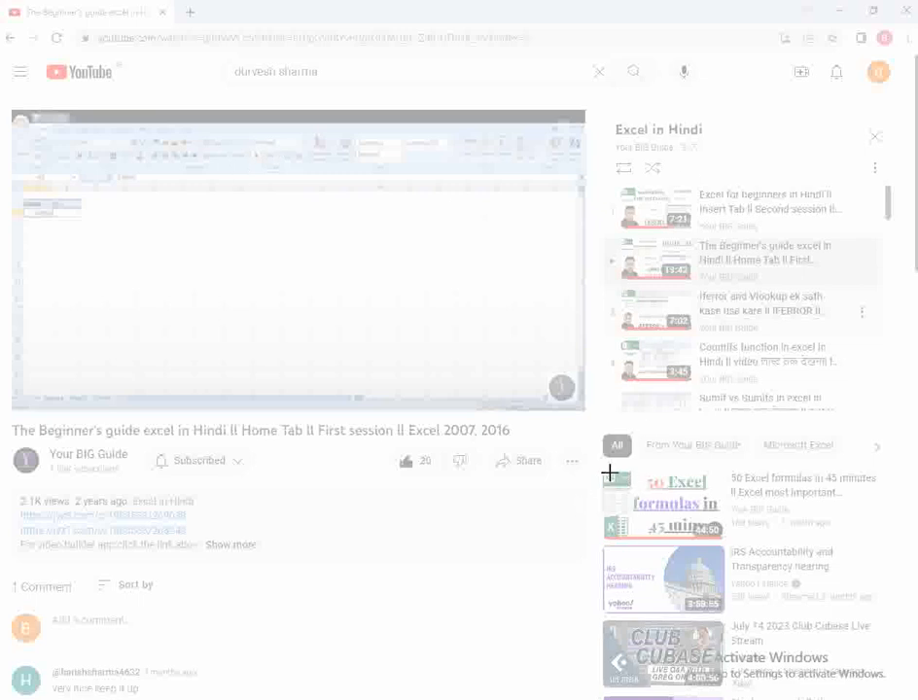
{"action": "left_click_drag", "start_coordinate": [599, 467], "coordinate": [727, 546]}
Place the video thumbnail clipping beside the flower picture below the copied table, and enlarge it slightly
{"action": "left_click_drag", "start_coordinate": [610, 600], "coordinate": [567, 352]}
{"action": "left_click_drag", "start_coordinate": [594, 306], "coordinate": [569, 318]}
{"action": "left_click_drag", "start_coordinate": [532, 373], "coordinate": [578, 577]}
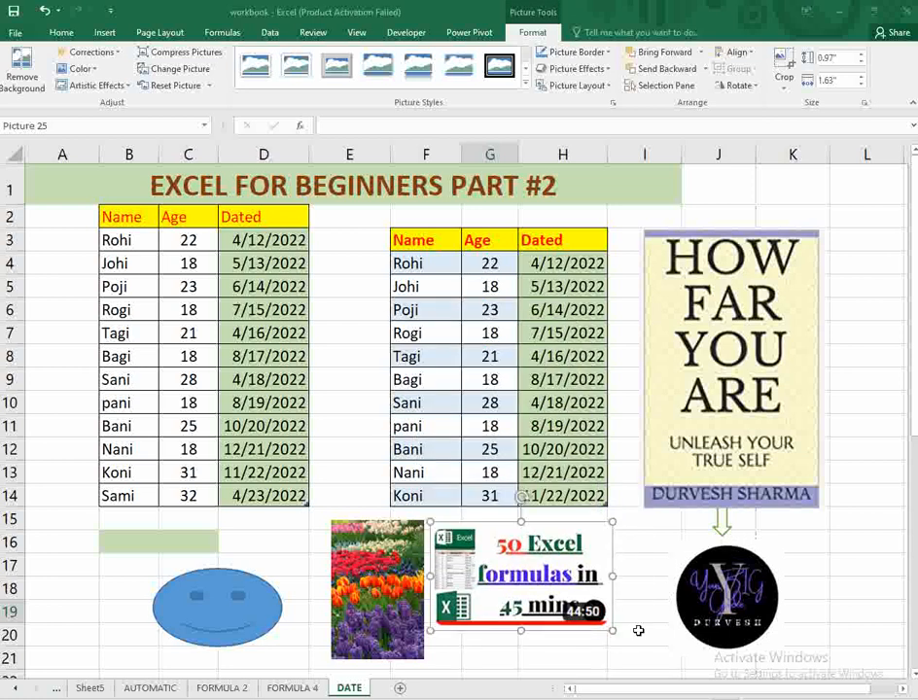
{"action": "left_click_drag", "start_coordinate": [614, 629], "coordinate": [650, 653]}
{"action": "left_click", "coordinate": [807, 565]}
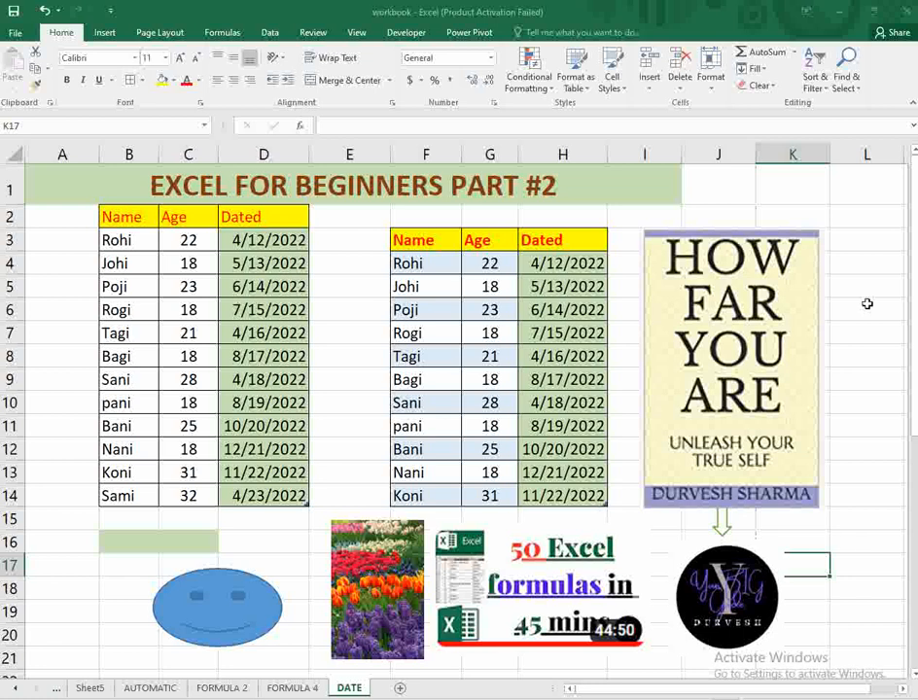
Select the Name and Age range F3:G13 and insert a People Graph
{"action": "left_click", "coordinate": [104, 32]}
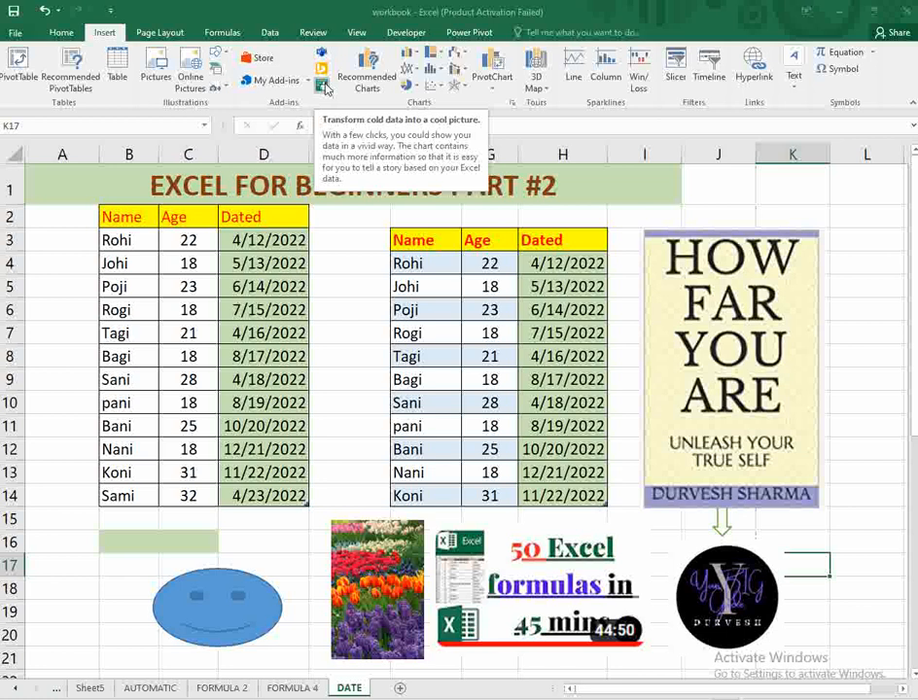
{"action": "left_click_drag", "start_coordinate": [409, 241], "coordinate": [479, 480]}
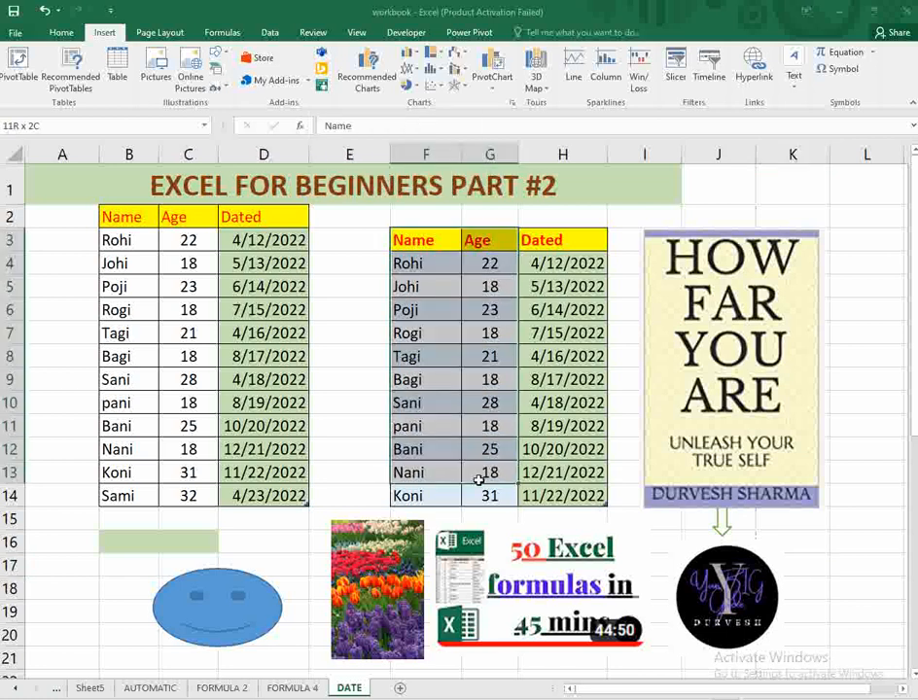
{"action": "left_click", "coordinate": [322, 86]}
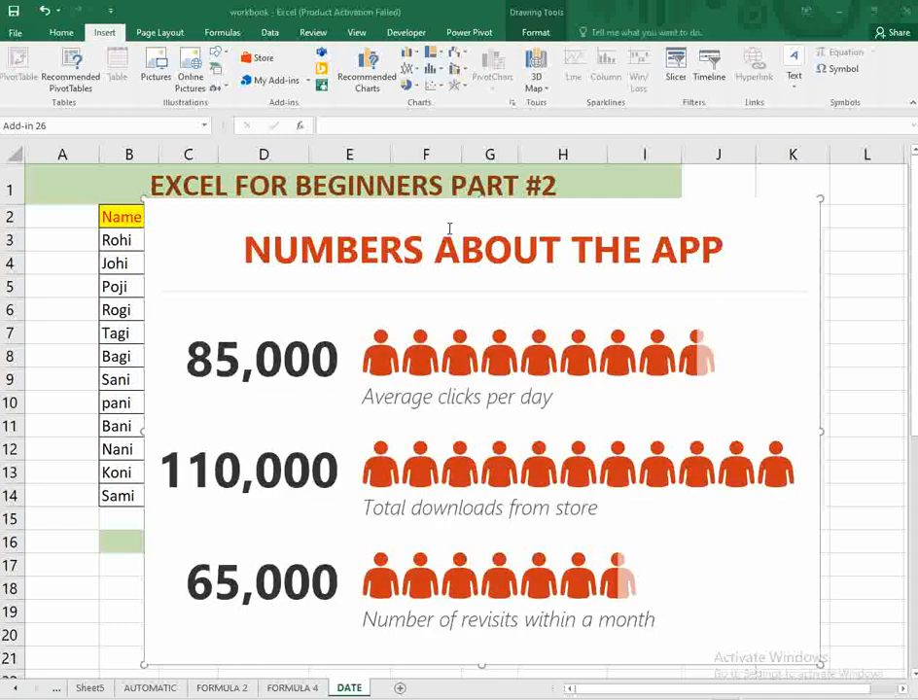
Open the People Graph's data settings and replace its title with "AGE"
{"action": "left_click", "coordinate": [711, 225]}
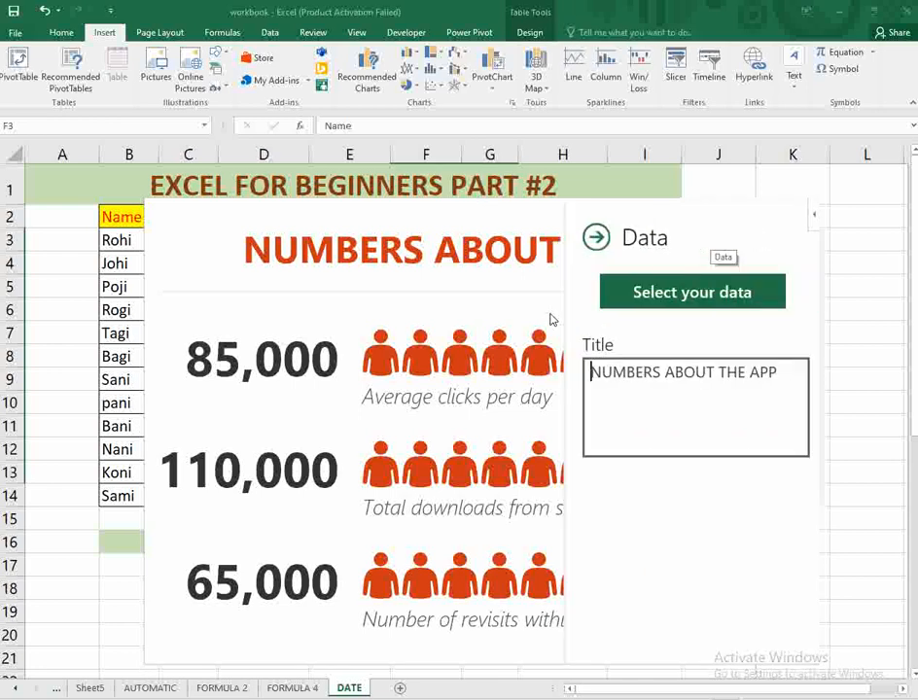
{"action": "left_click_drag", "start_coordinate": [777, 374], "coordinate": [558, 409]}
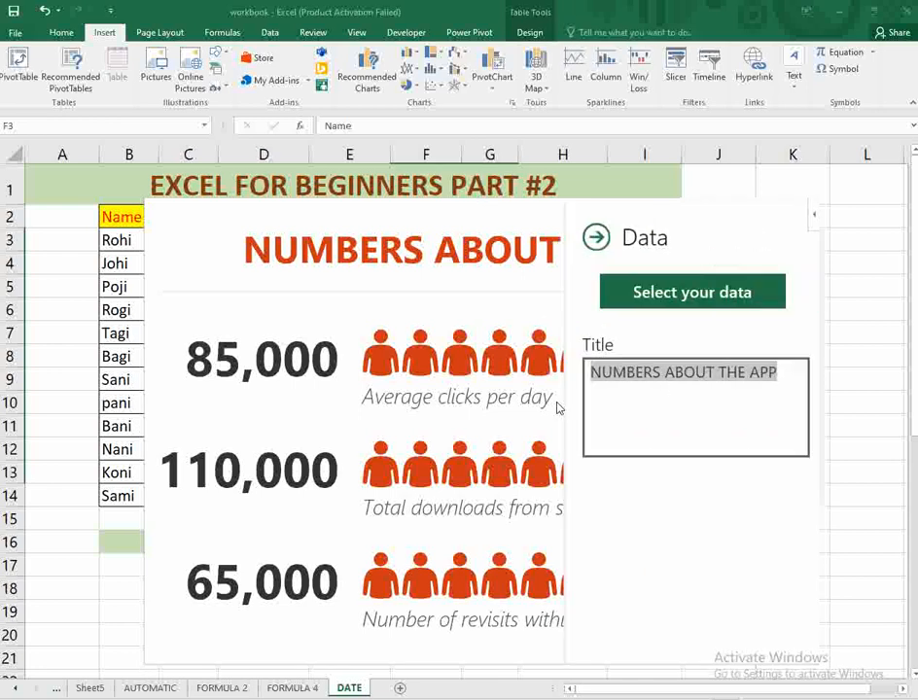
{"action": "key", "text": "BackSpace"}
{"action": "type", "text": "AGE"}
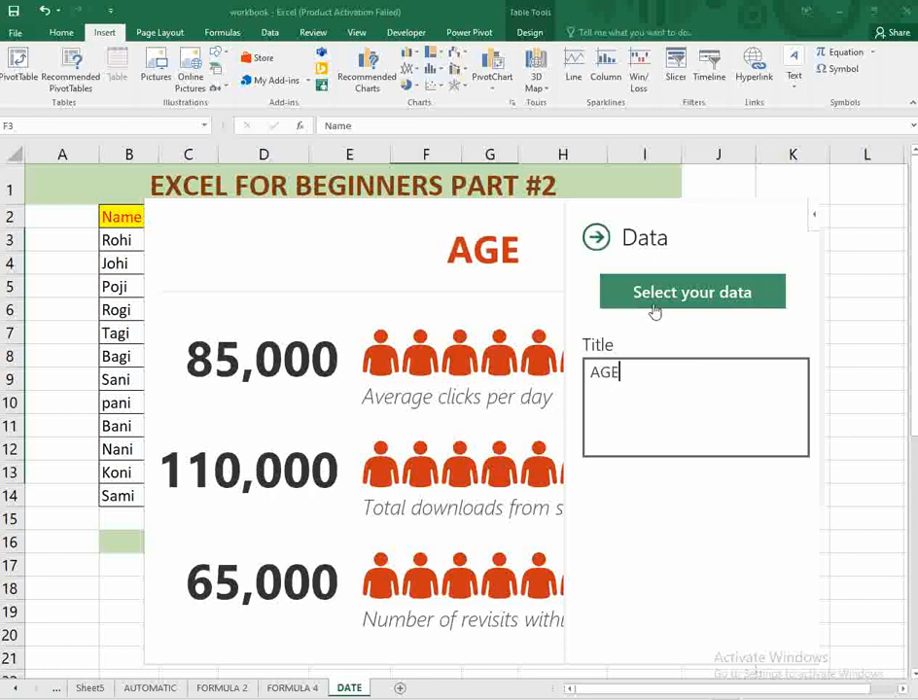
Create the People Graph from the selected Name and Age data, and delete the graph from the sheet
{"action": "left_click", "coordinate": [693, 292]}
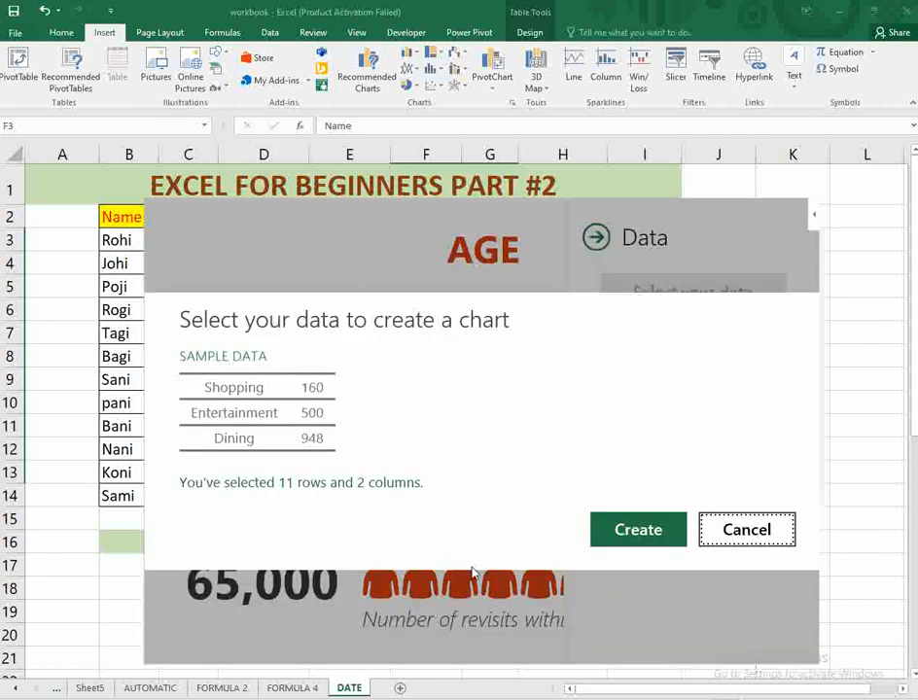
{"action": "left_click", "coordinate": [614, 541]}
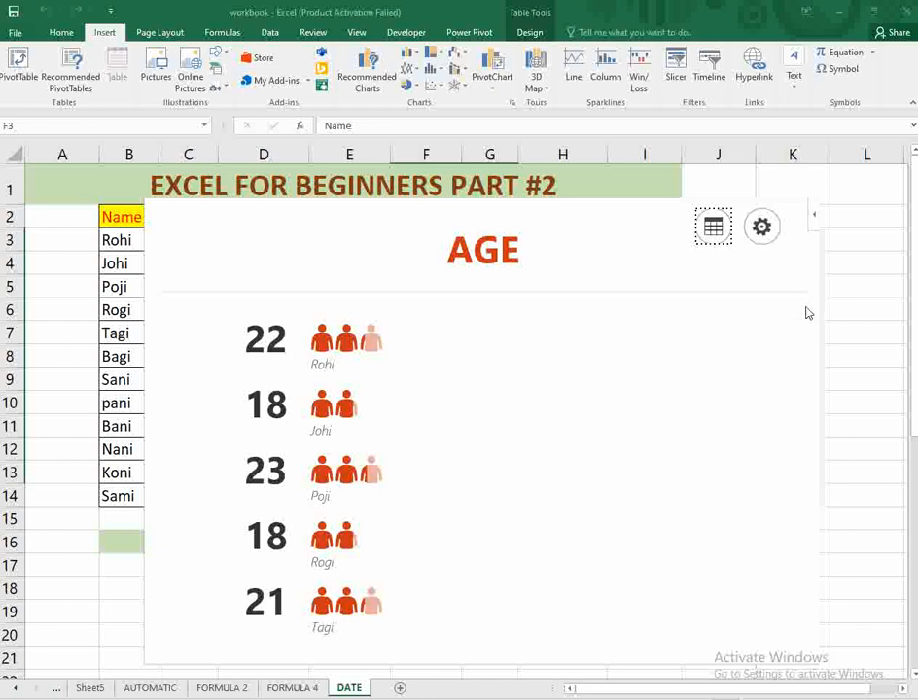
{"action": "left_click", "coordinate": [811, 200]}
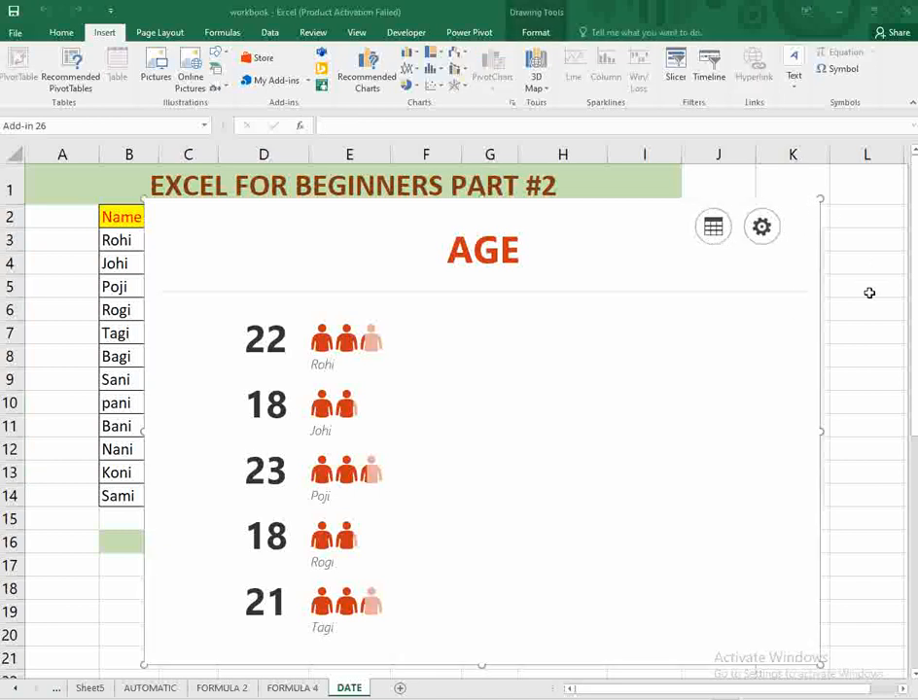
{"action": "key", "text": "Delete"}
{"action": "left_click", "coordinate": [336, 288]}
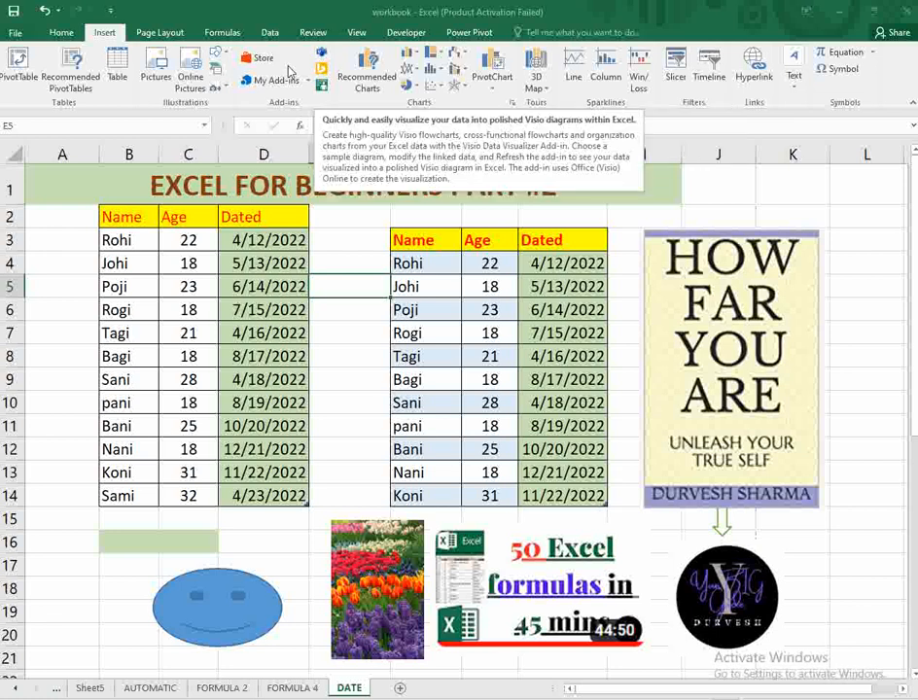
Open the recently used Wikipedia add-in to view its search pane, and close it
{"action": "left_click", "coordinate": [307, 82]}
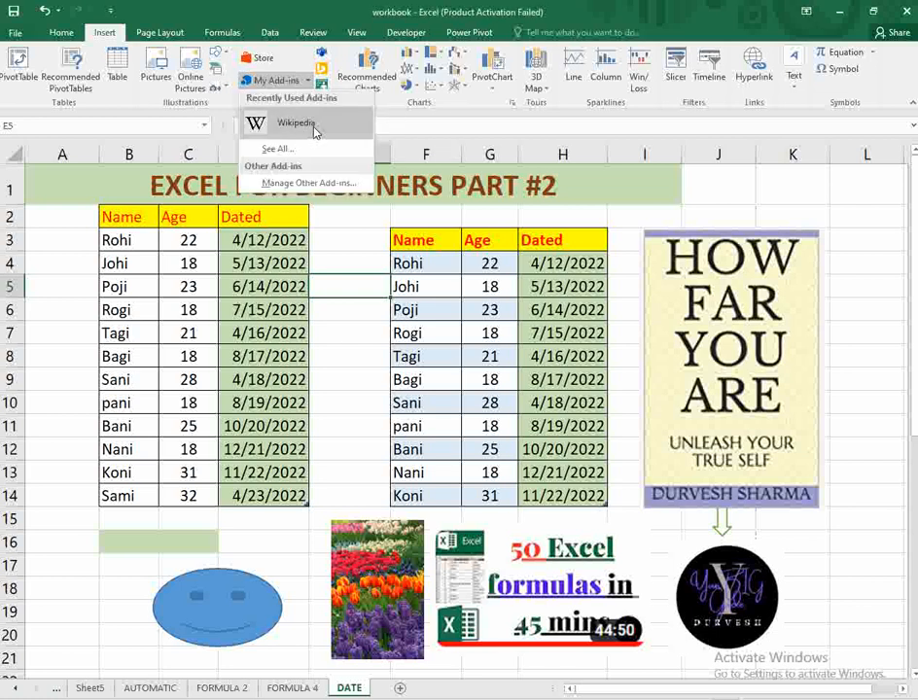
{"action": "left_click", "coordinate": [310, 125]}
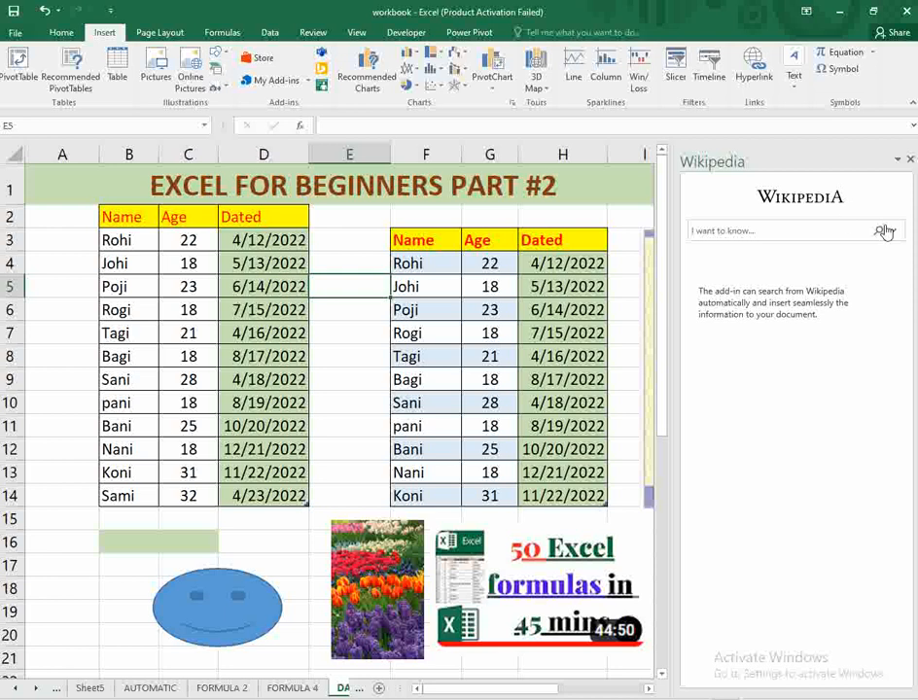
{"action": "left_click", "coordinate": [911, 158]}
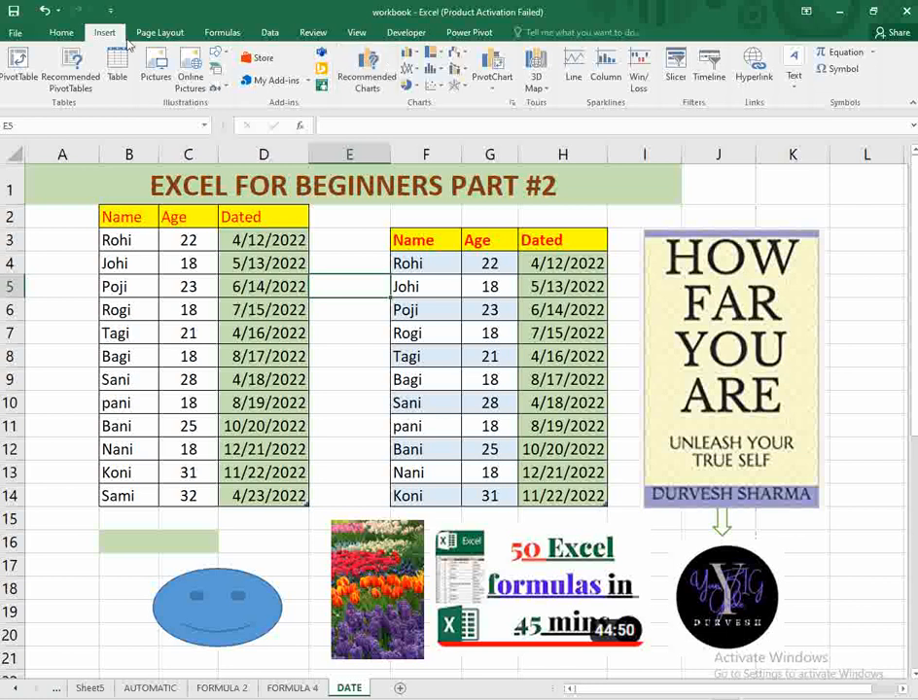
Insert a Pareto chart from the copied table F3:H14 and shrink it to end around column H, row 12
{"action": "left_click_drag", "start_coordinate": [411, 242], "coordinate": [554, 500]}
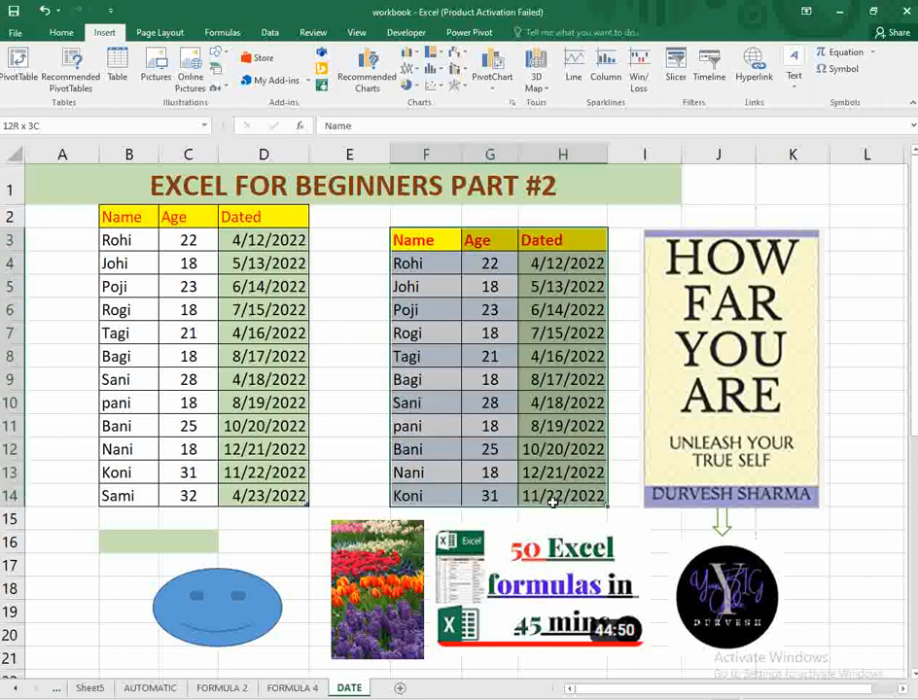
{"action": "left_click", "coordinate": [433, 68]}
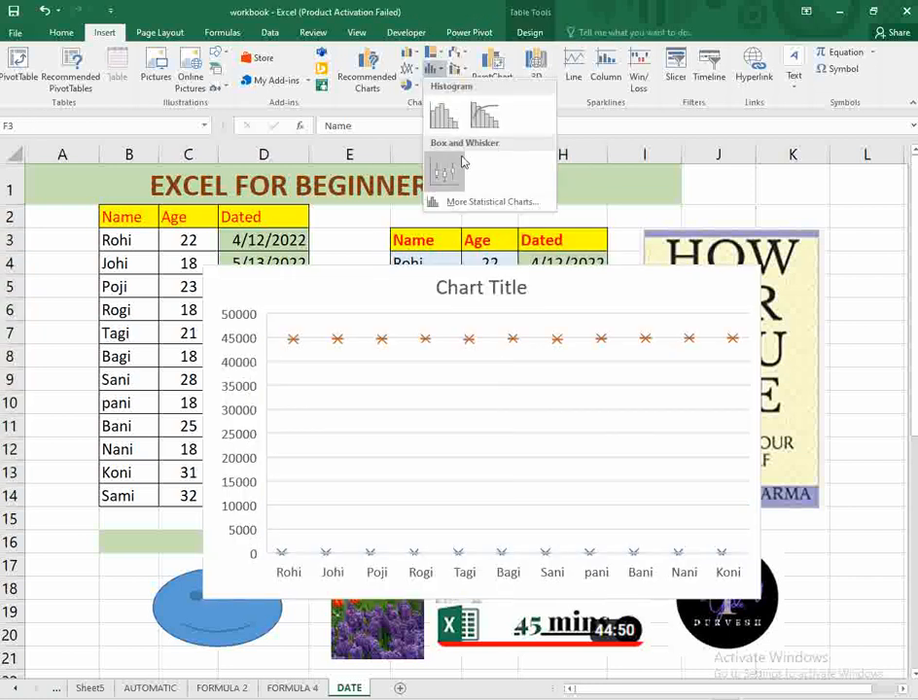
{"action": "left_click", "coordinate": [488, 117]}
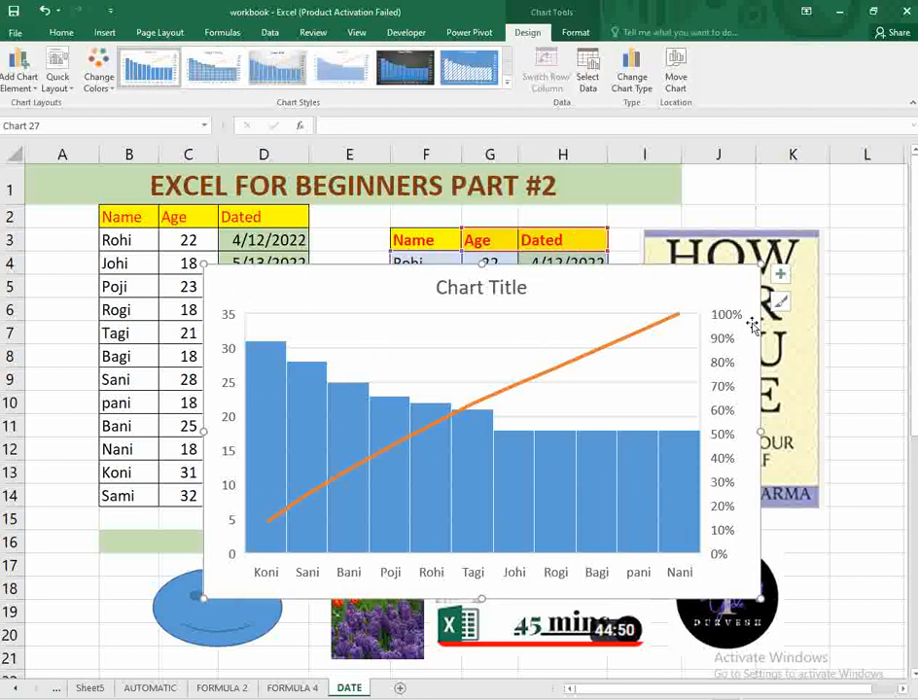
{"action": "left_click_drag", "start_coordinate": [760, 597], "coordinate": [563, 448]}
Apply the dark chart style to the Pareto chart and move it over the original table in columns A to E
{"action": "left_click", "coordinate": [419, 78]}
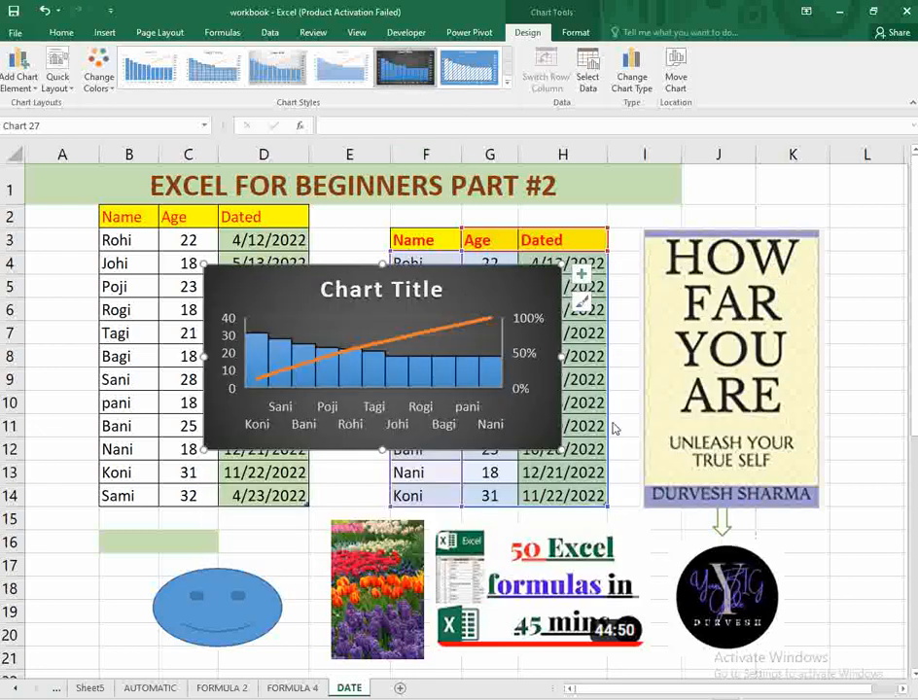
{"action": "left_click", "coordinate": [401, 324]}
{"action": "left_click_drag", "start_coordinate": [468, 276], "coordinate": [355, 420]}
{"action": "left_click_drag", "start_coordinate": [453, 408], "coordinate": [429, 397]}
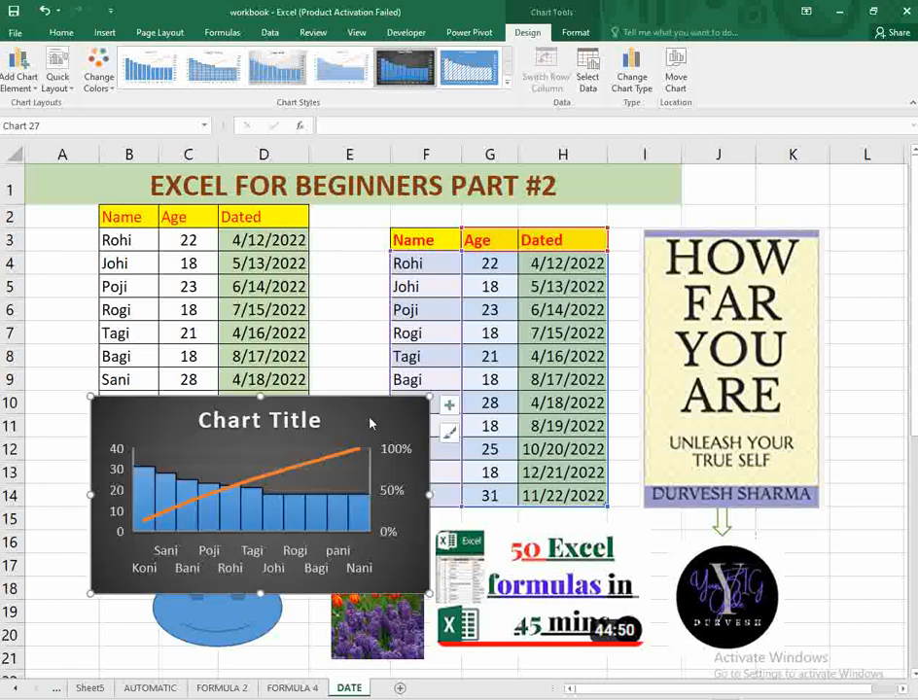
{"action": "left_click_drag", "start_coordinate": [371, 426], "coordinate": [293, 219]}
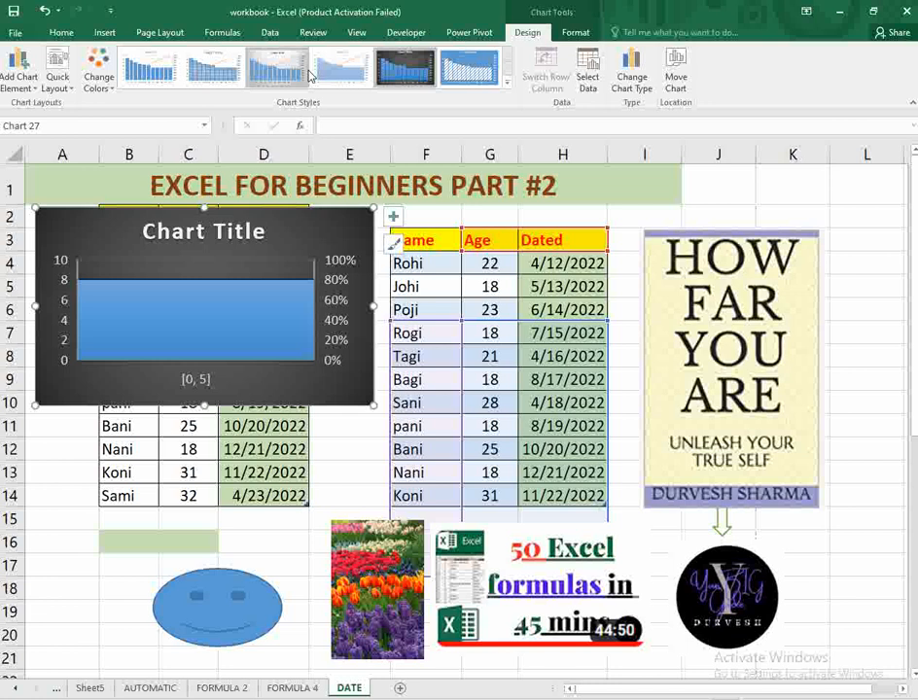
Apply the light chart style with a capitalised title and data labels to the Pareto chart, and delete the chart
{"action": "left_click", "coordinate": [236, 78]}
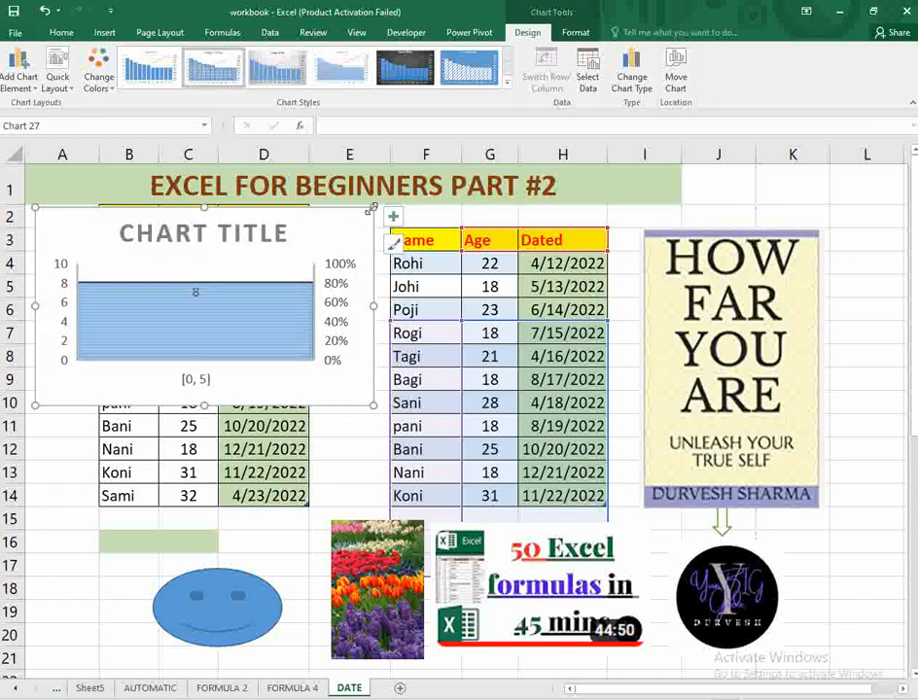
{"action": "key", "text": "Delete"}
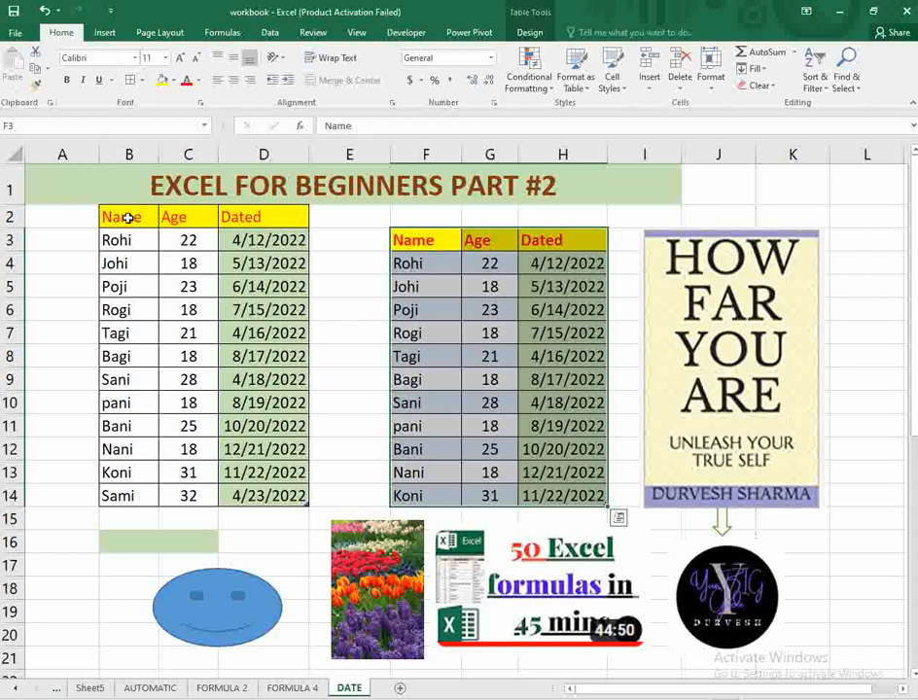
Select the original table B2:D14, preview pie chart types, and insert a 3-D clustered column chart
{"action": "left_click_drag", "start_coordinate": [152, 225], "coordinate": [297, 497]}
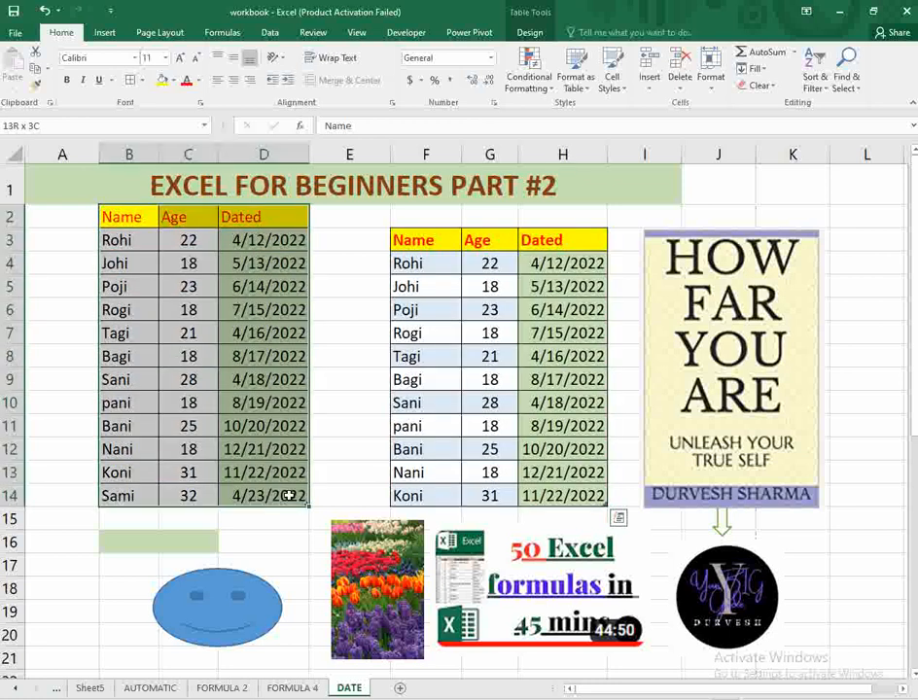
{"action": "left_click", "coordinate": [104, 33]}
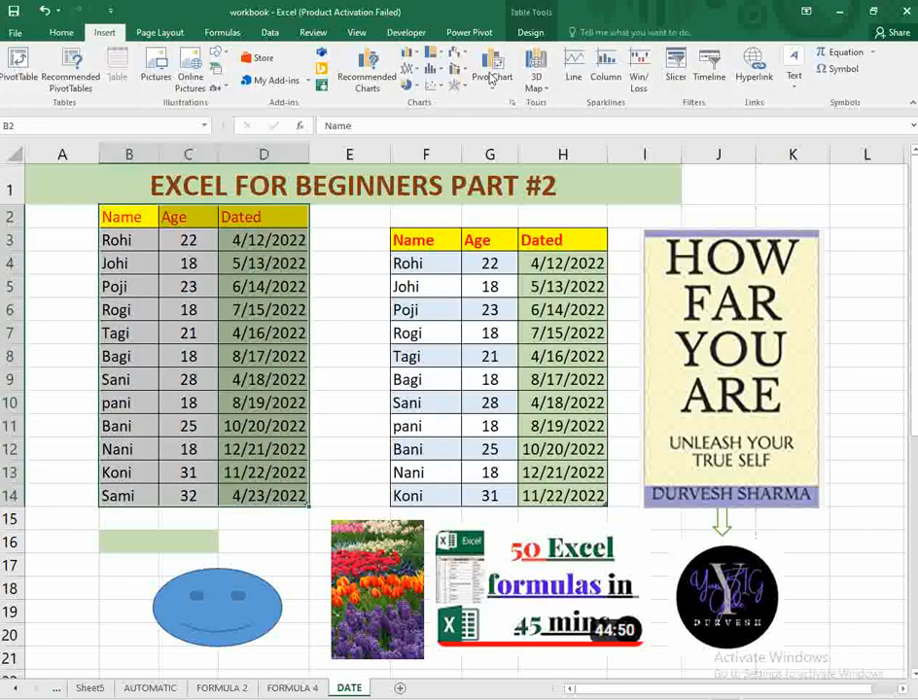
{"action": "left_click", "coordinate": [407, 85]}
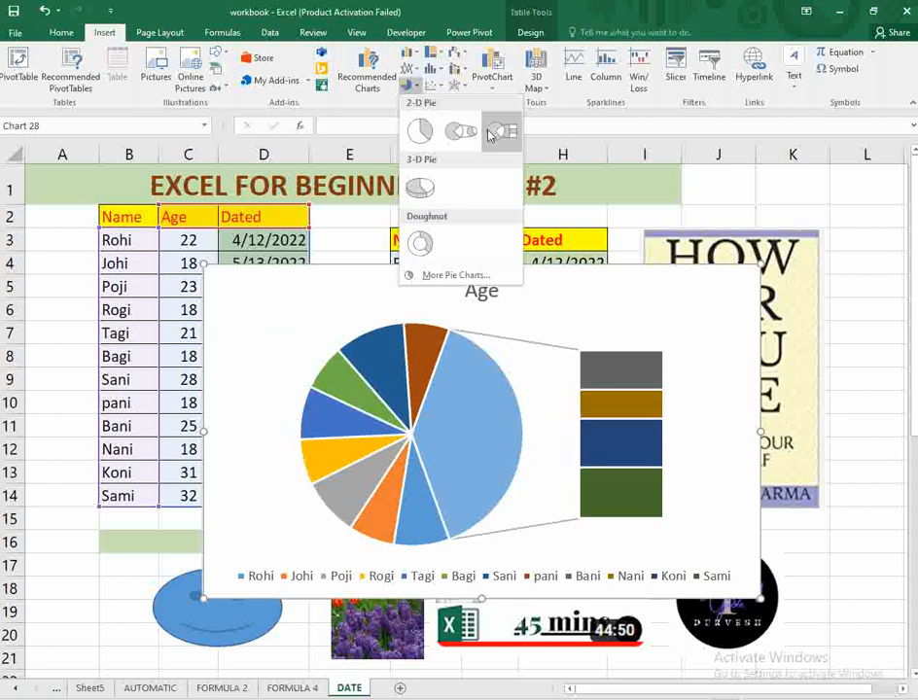
{"action": "left_click", "coordinate": [414, 54]}
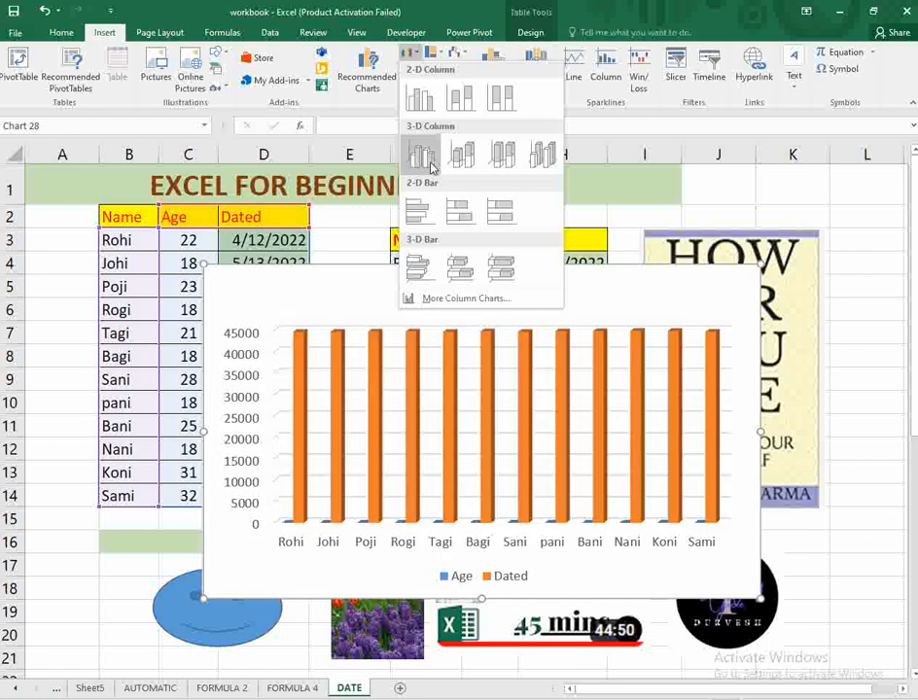
{"action": "left_click", "coordinate": [422, 155]}
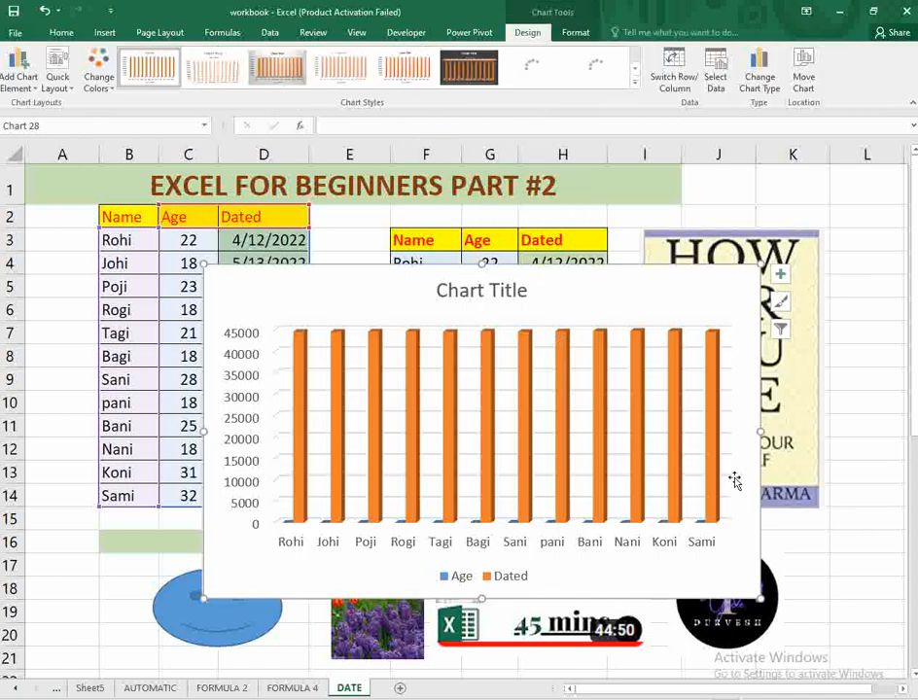
Apply the dark chart style with data labels to the column chart and resize it to reach column H and row 17
{"action": "left_click_drag", "start_coordinate": [760, 433], "coordinate": [380, 455]}
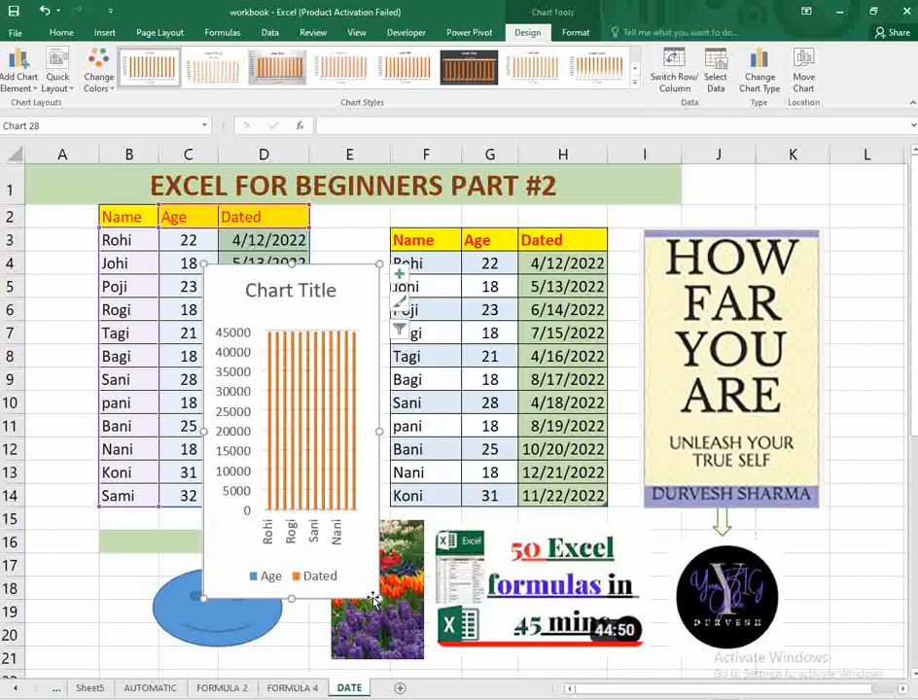
{"action": "left_click_drag", "start_coordinate": [289, 601], "coordinate": [299, 452]}
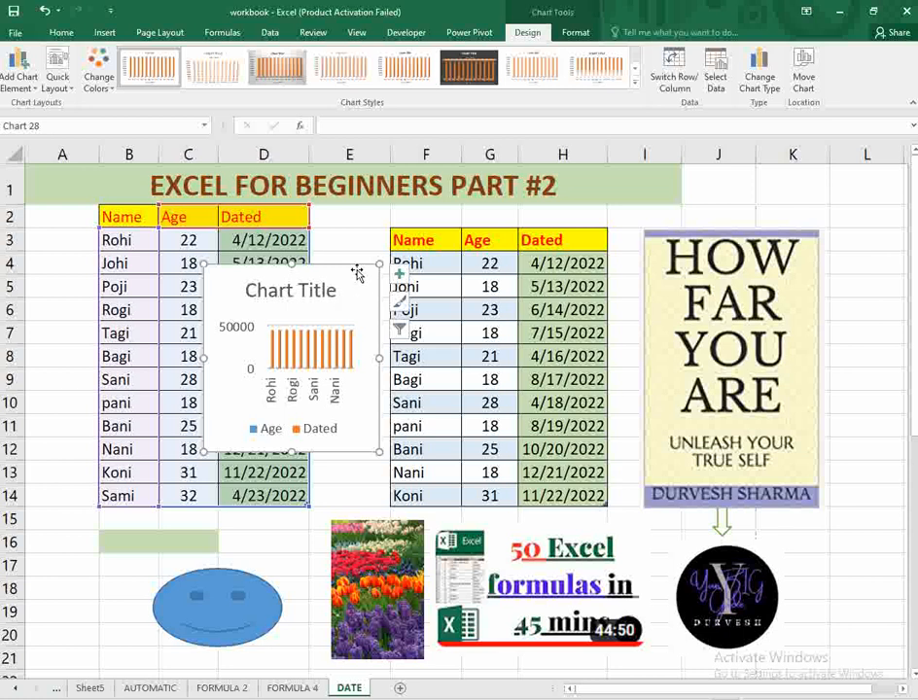
{"action": "left_click", "coordinate": [469, 68]}
{"action": "left_click_drag", "start_coordinate": [382, 358], "coordinate": [606, 358]}
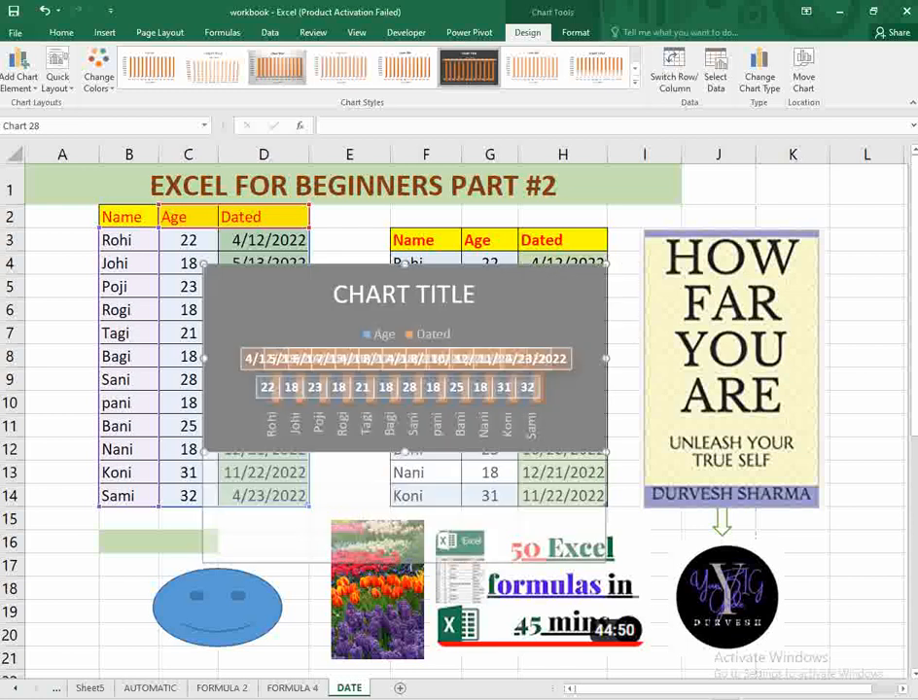
{"action": "left_click_drag", "start_coordinate": [408, 453], "coordinate": [409, 562]}
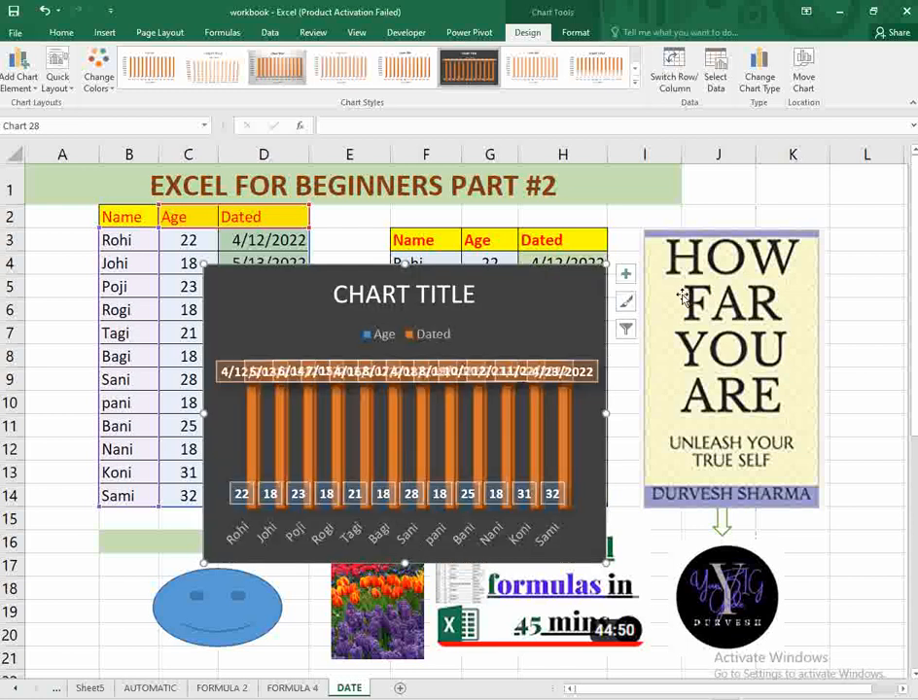
Delete the 3-D column chart from the DATE sheet
{"action": "key", "text": "Delete"}
{"action": "left_click", "coordinate": [342, 280]}
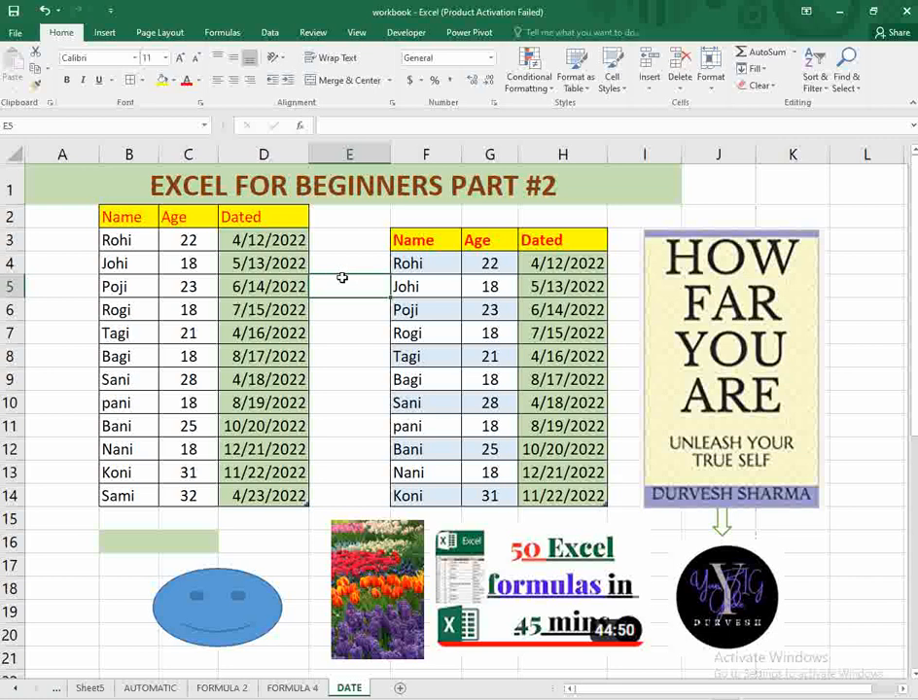
Create a PivotTable from the original table B2:D14 on a new worksheet
{"action": "left_click", "coordinate": [104, 33]}
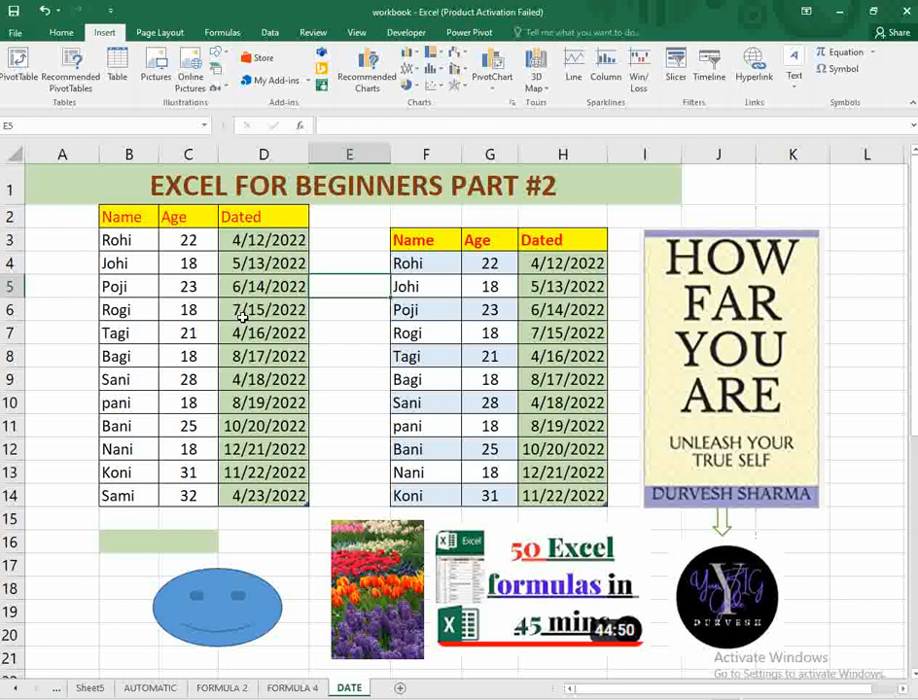
{"action": "left_click_drag", "start_coordinate": [121, 216], "coordinate": [287, 496]}
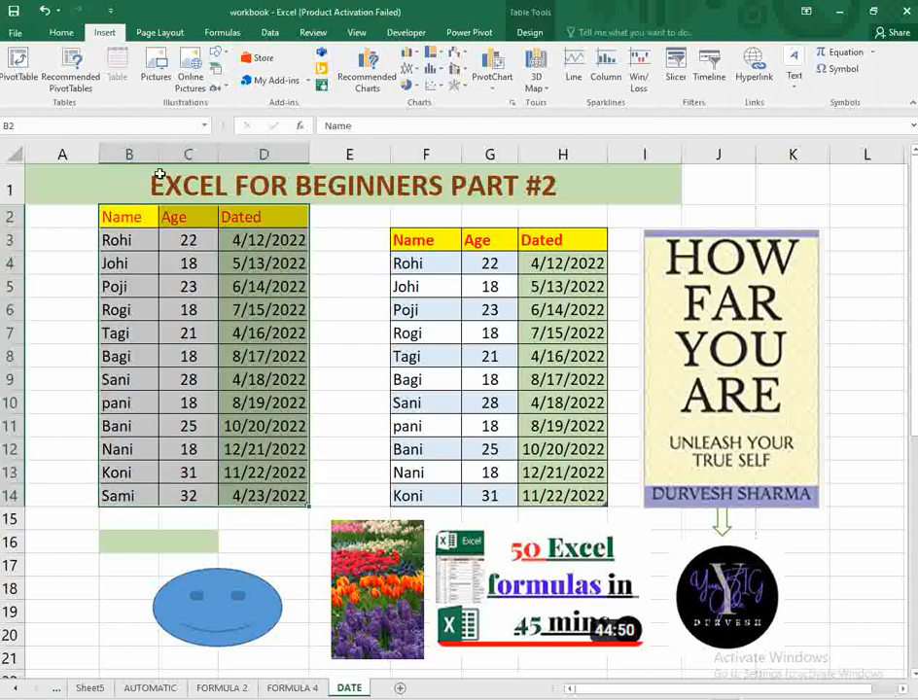
{"action": "left_click", "coordinate": [21, 74]}
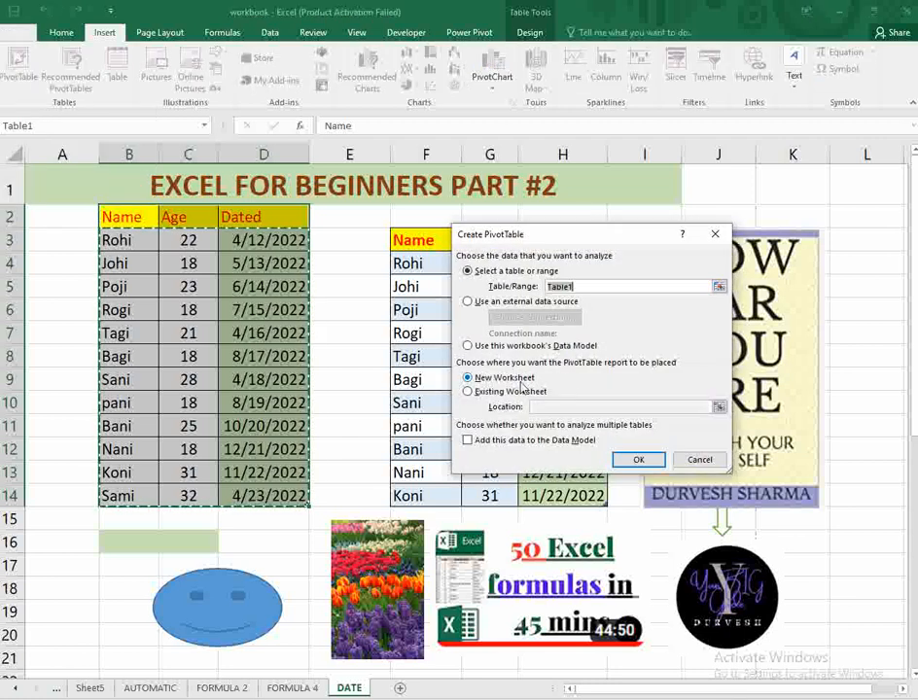
{"action": "left_click", "coordinate": [639, 459]}
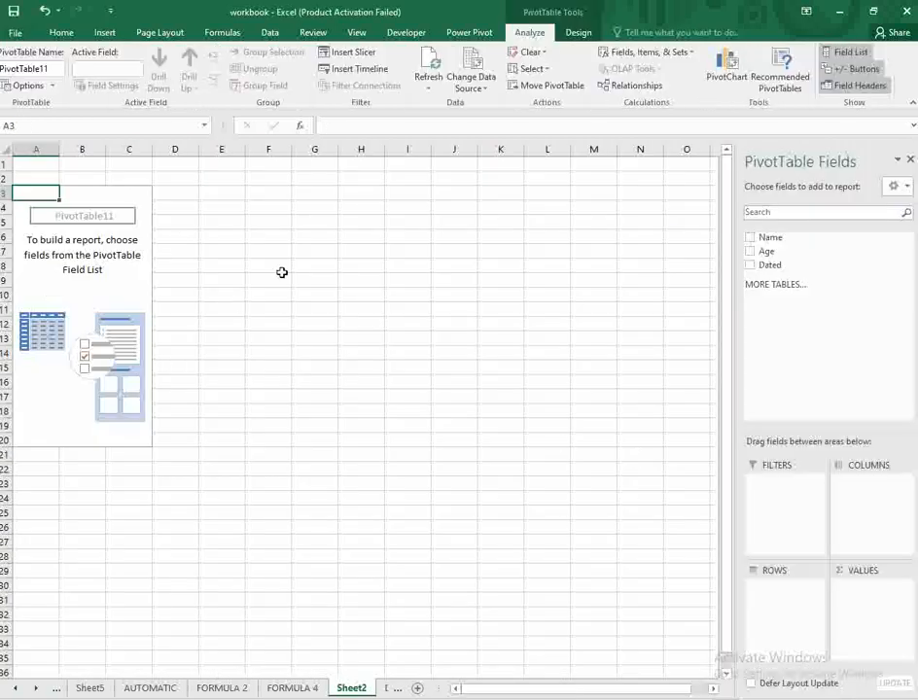
Add the Name and Age fields to the PivotTable, with names as rows and the sum of Age as values
{"action": "left_click", "coordinate": [555, 295]}
{"action": "left_click_drag", "start_coordinate": [136, 237], "coordinate": [148, 222]}
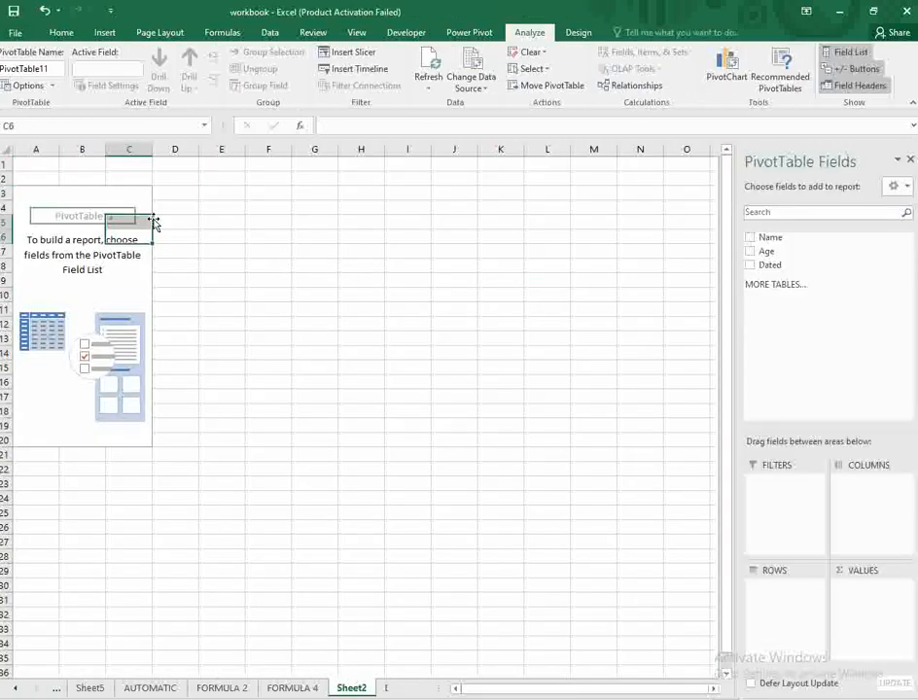
{"action": "left_click", "coordinate": [750, 237]}
{"action": "left_click", "coordinate": [750, 251]}
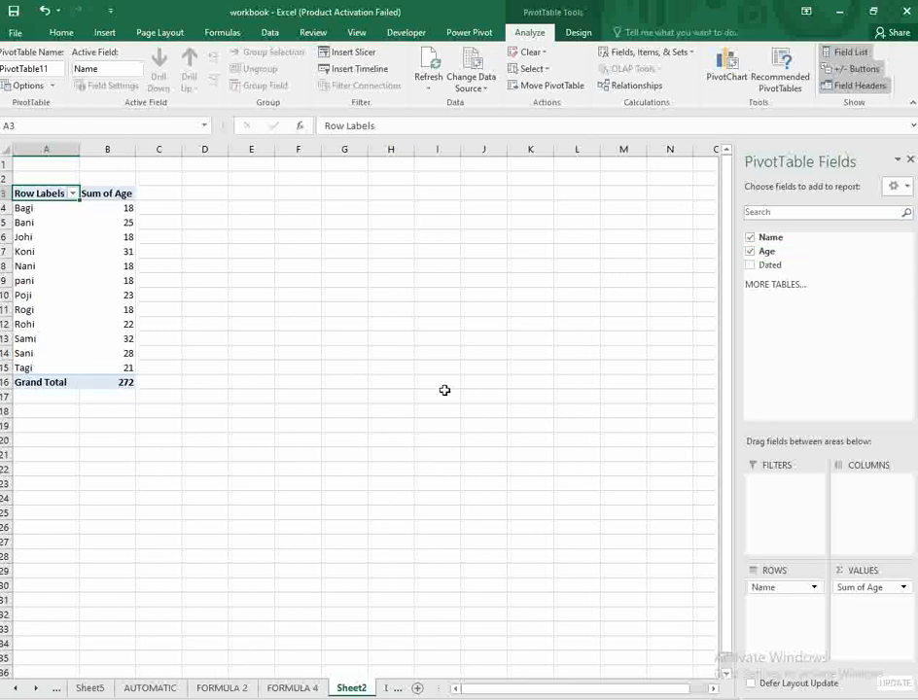
Insert a slicer for the Name field of the PivotTable and place it just beside the table in columns D to F
{"action": "left_click", "coordinate": [313, 327]}
{"action": "left_click", "coordinate": [43, 236]}
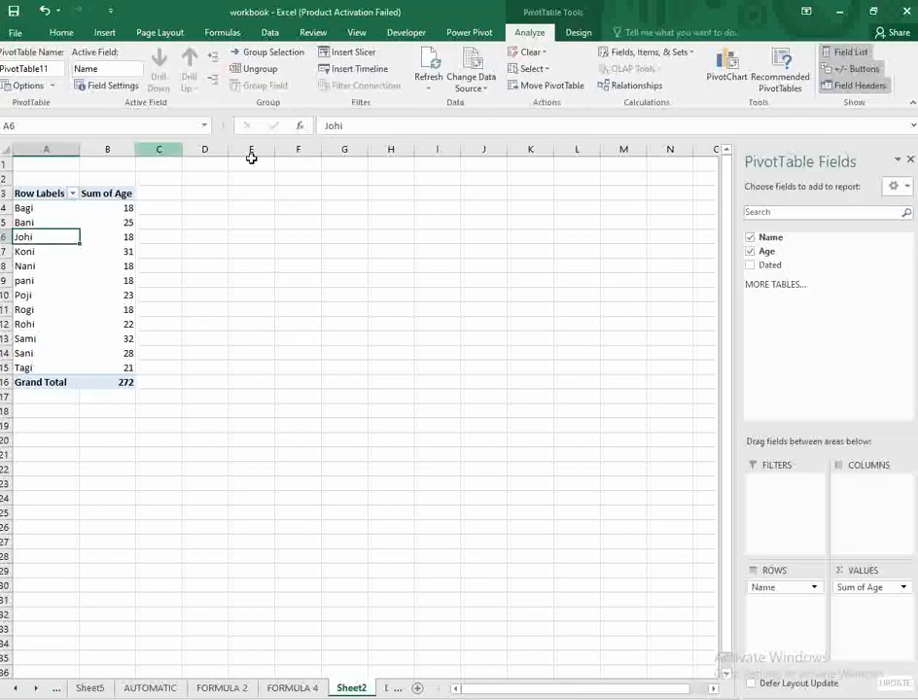
{"action": "left_click", "coordinate": [104, 32]}
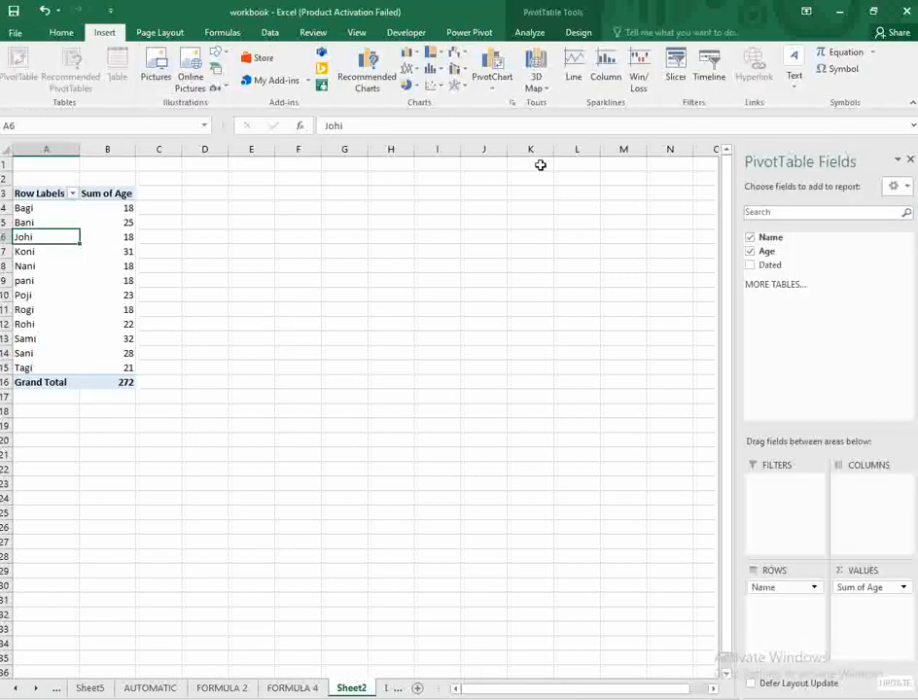
{"action": "left_click", "coordinate": [675, 76]}
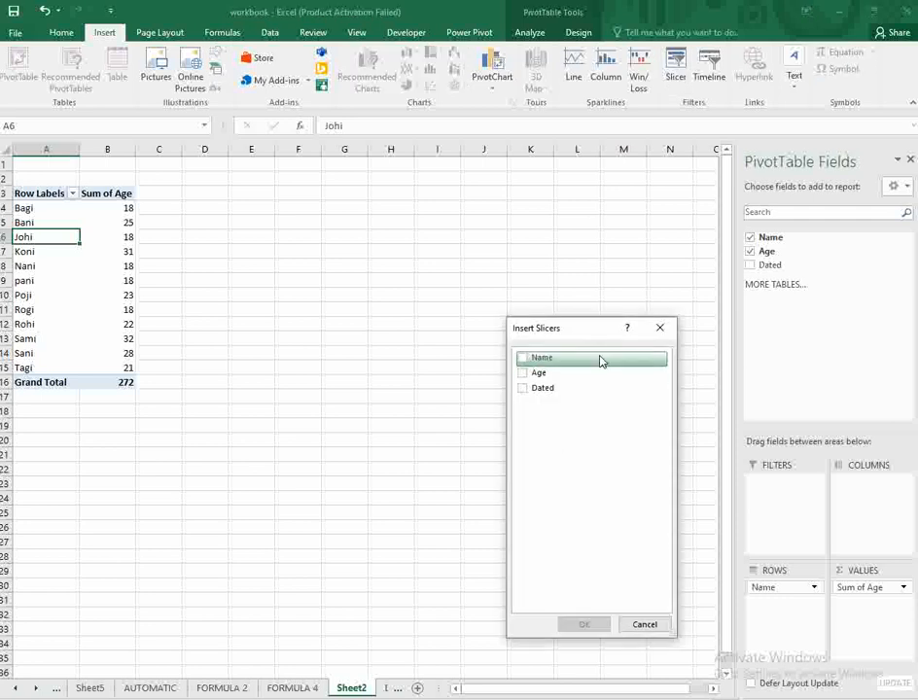
{"action": "left_click", "coordinate": [526, 359]}
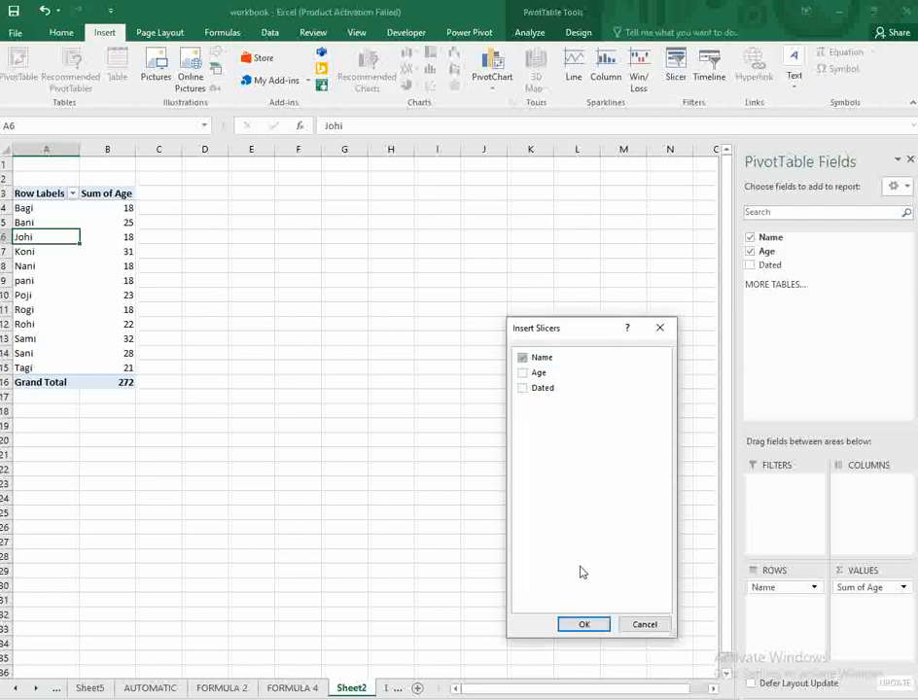
{"action": "left_click", "coordinate": [592, 624]}
{"action": "left_click_drag", "start_coordinate": [357, 328], "coordinate": [213, 198]}
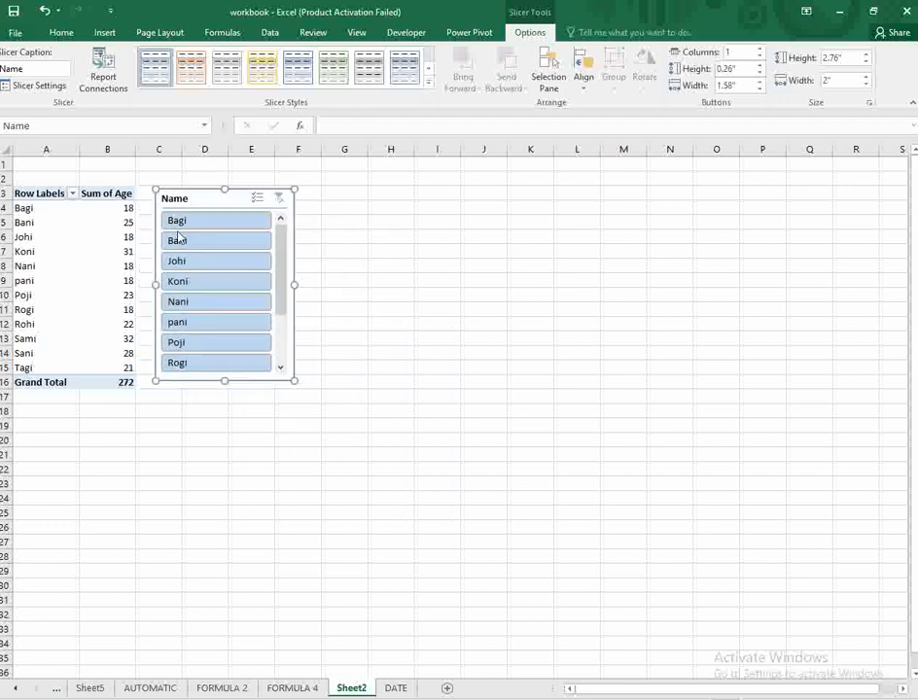
Filter the PivotTable to several single names in turn using the Name slicer
{"action": "left_click", "coordinate": [177, 221]}
{"action": "left_click", "coordinate": [190, 285]}
{"action": "left_click", "coordinate": [205, 363]}
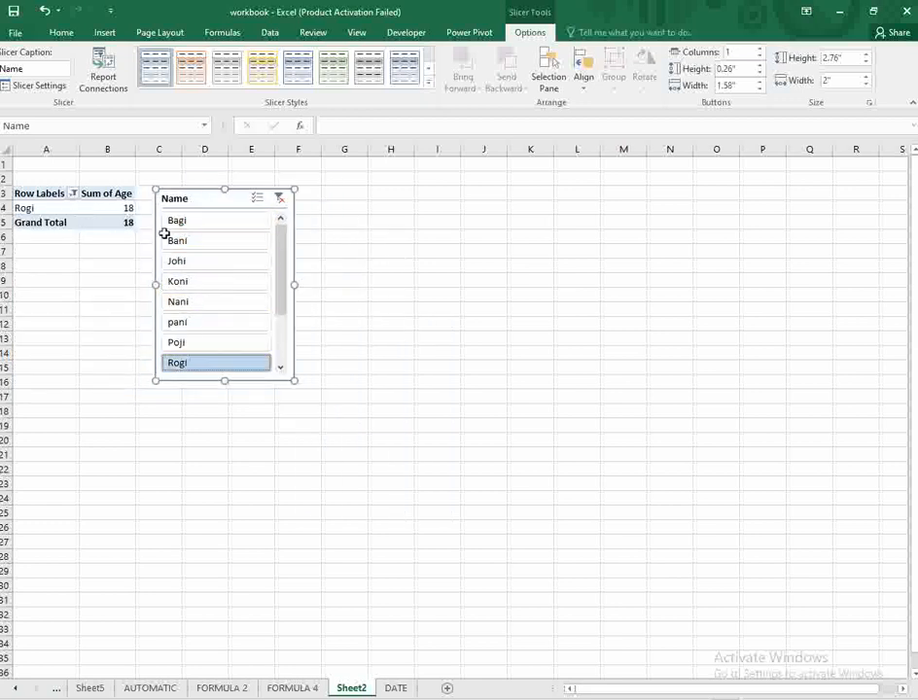
{"action": "left_click", "coordinate": [225, 275]}
{"action": "left_click", "coordinate": [210, 302]}
{"action": "left_click", "coordinate": [215, 362]}
Clear the Name filter from the PivotTable's row labels
{"action": "left_click", "coordinate": [104, 32]}
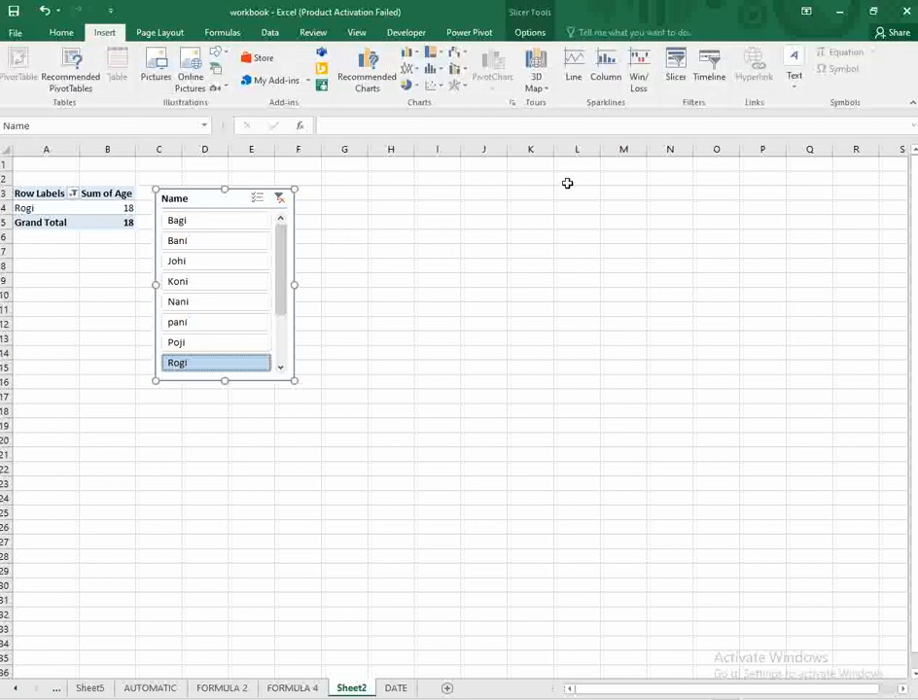
{"action": "left_click", "coordinate": [356, 263]}
{"action": "left_click", "coordinate": [75, 196]}
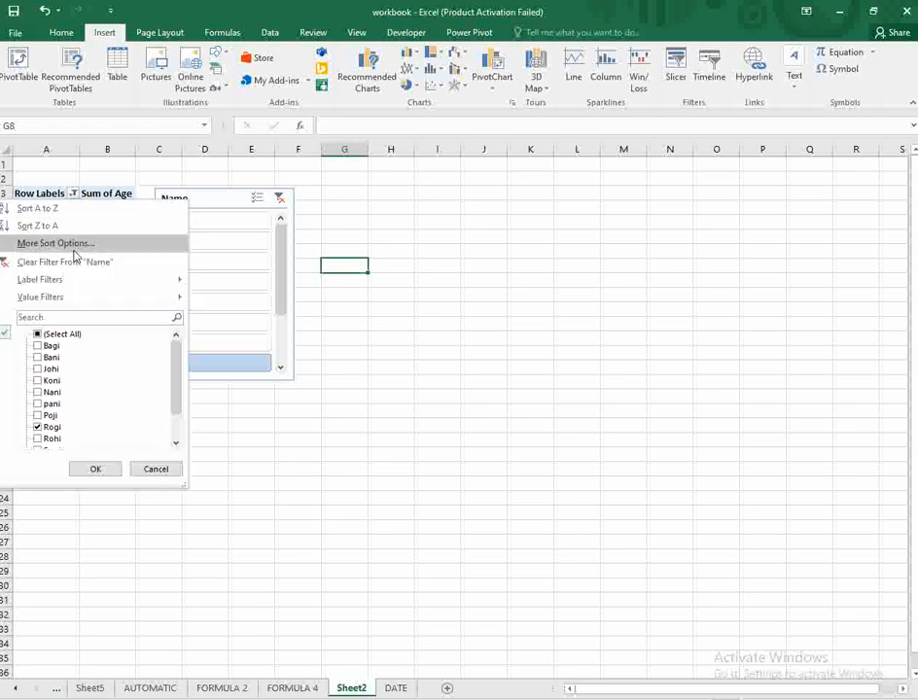
{"action": "left_click", "coordinate": [93, 260]}
{"action": "left_click", "coordinate": [437, 252]}
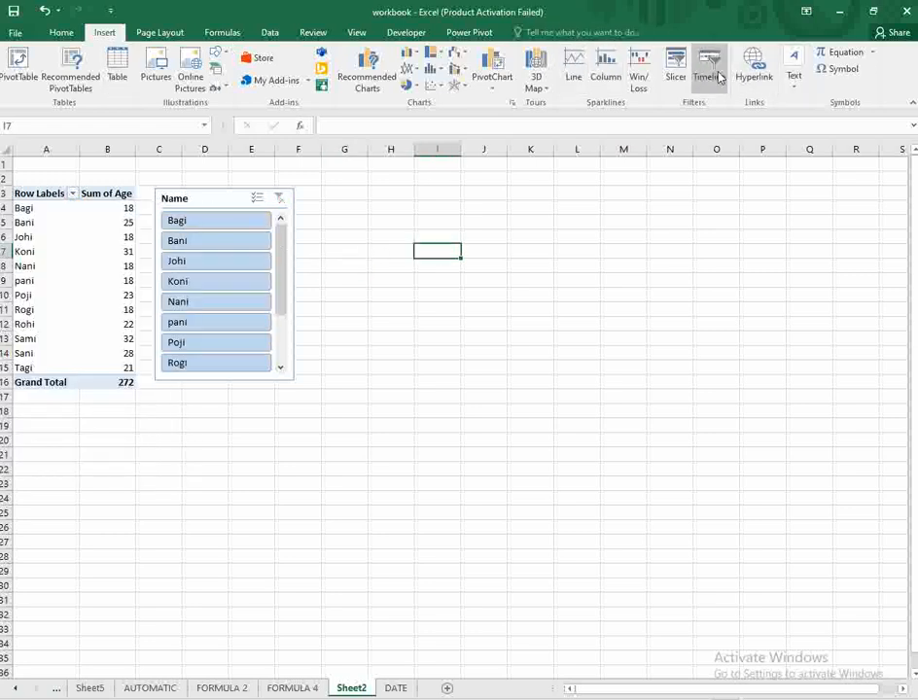
Insert a timeline for the PivotTable's Dated field and place it beside the Name slicer, level with its upper edge
{"action": "left_click", "coordinate": [85, 240]}
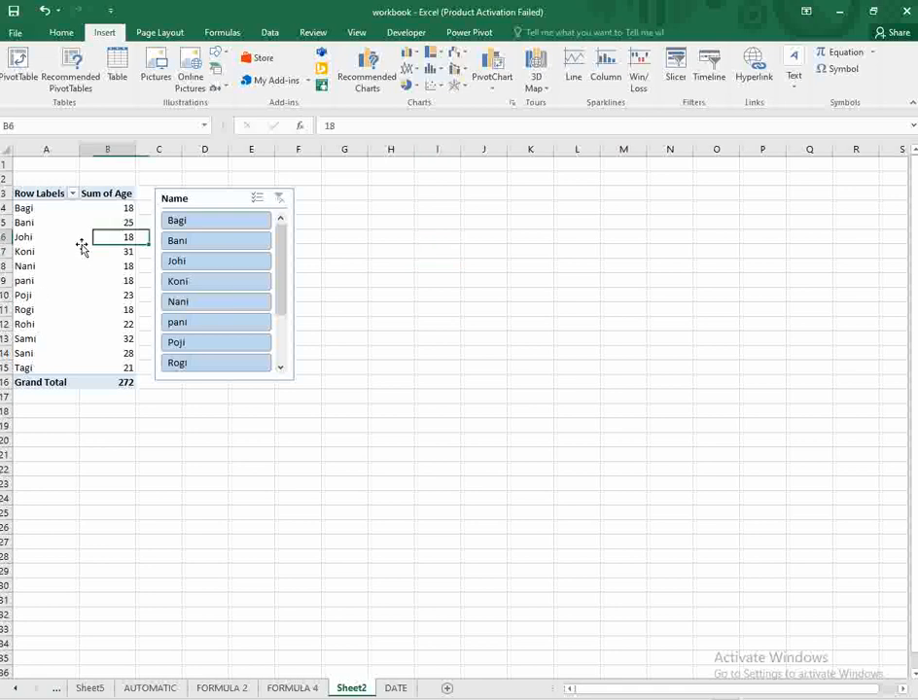
{"action": "left_click", "coordinate": [709, 60]}
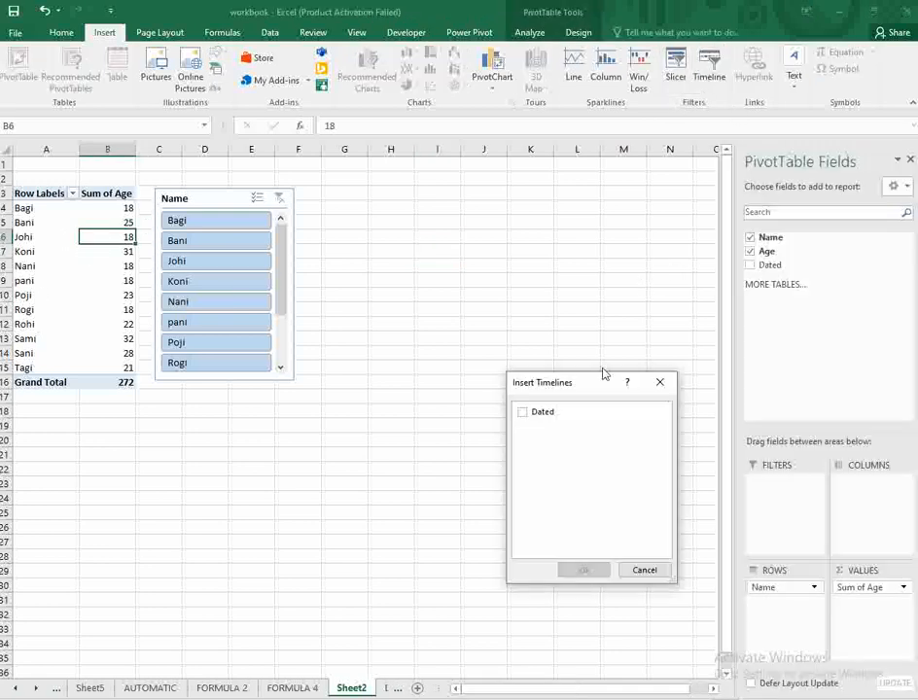
{"action": "left_click", "coordinate": [522, 414]}
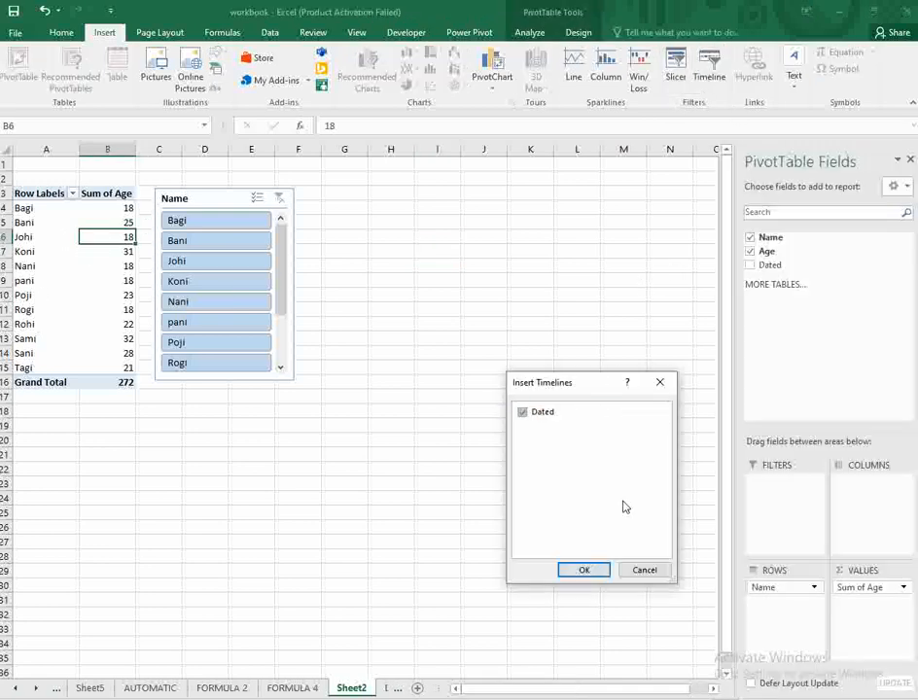
{"action": "left_click", "coordinate": [585, 571]}
{"action": "left_click_drag", "start_coordinate": [331, 378], "coordinate": [389, 197]}
{"action": "left_click", "coordinate": [529, 368]}
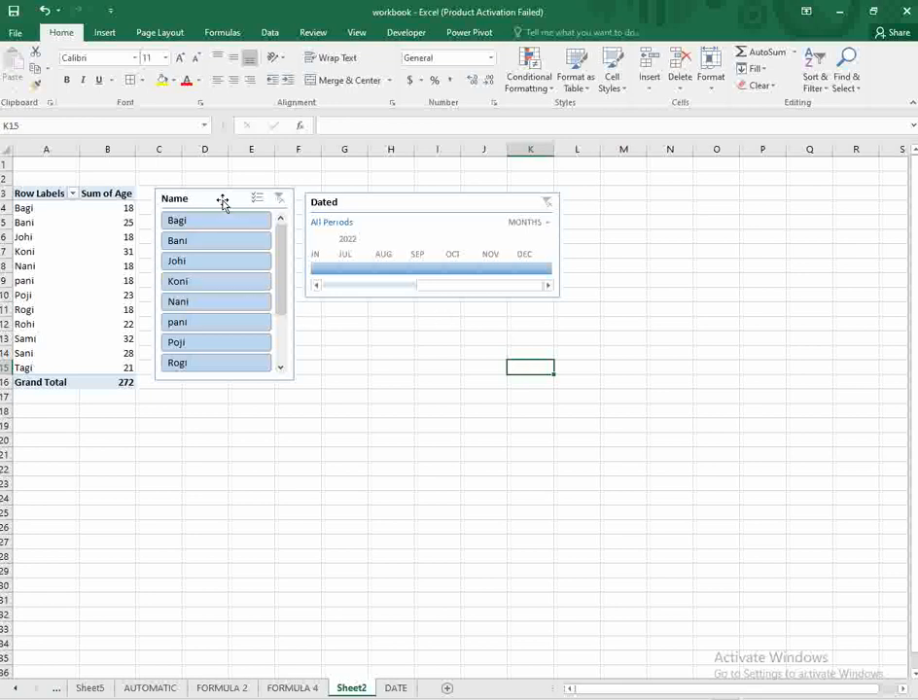
Filter the PivotTable to August, September and July 2022 in turn using the Dated timeline
{"action": "left_click", "coordinate": [382, 270]}
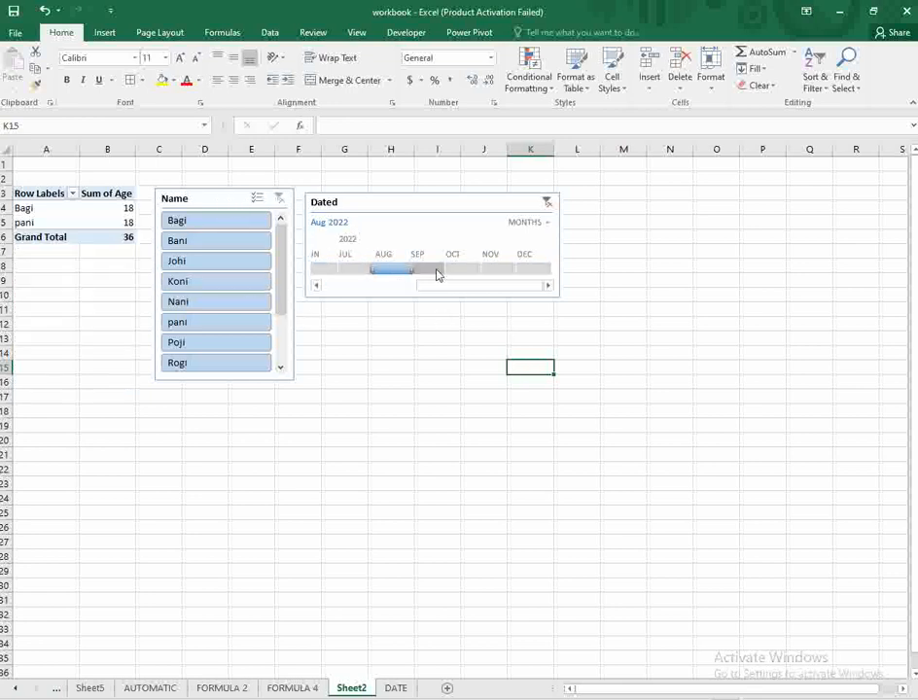
{"action": "left_click", "coordinate": [437, 271]}
{"action": "left_click", "coordinate": [355, 270]}
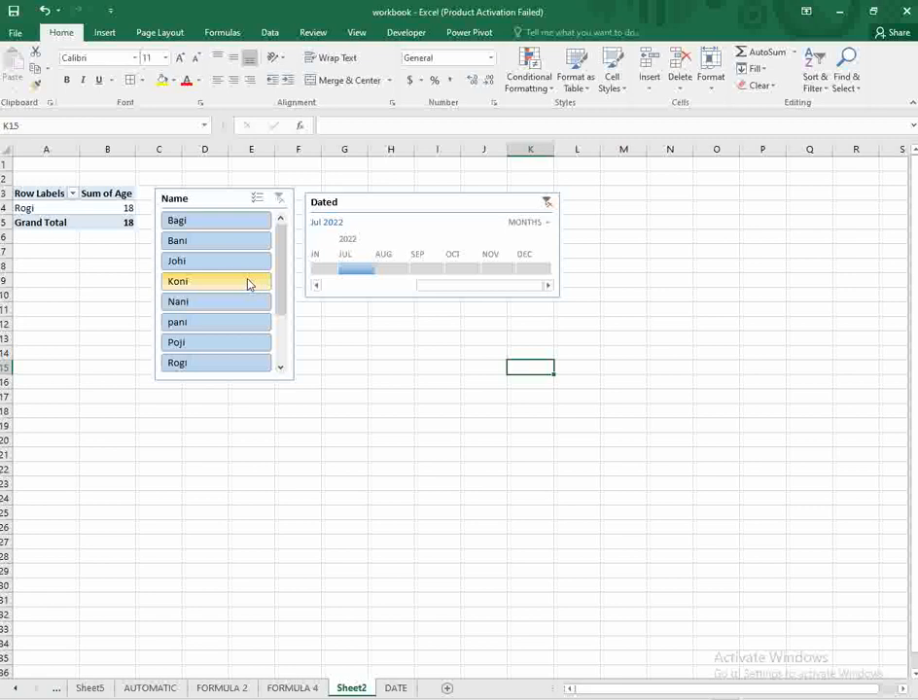
Combine single-name slicer filters with October, September and July 2022 on the timeline, and clear the Name slicer filter
{"action": "left_click", "coordinate": [244, 282]}
{"action": "left_click", "coordinate": [454, 269]}
{"action": "left_click", "coordinate": [419, 269]}
{"action": "left_click", "coordinate": [357, 270]}
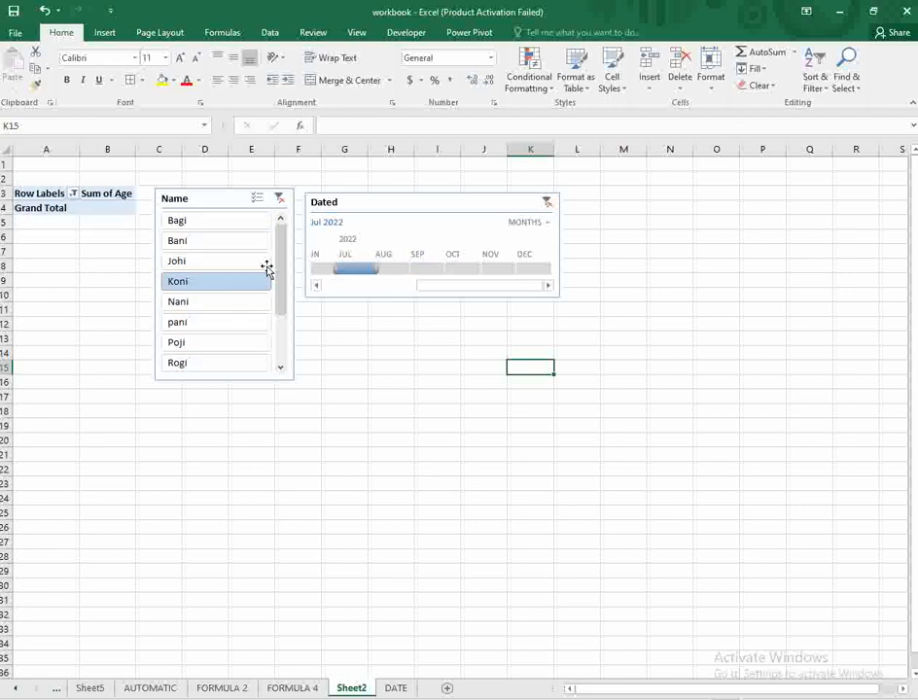
{"action": "left_click", "coordinate": [207, 228]}
{"action": "left_click", "coordinate": [279, 198]}
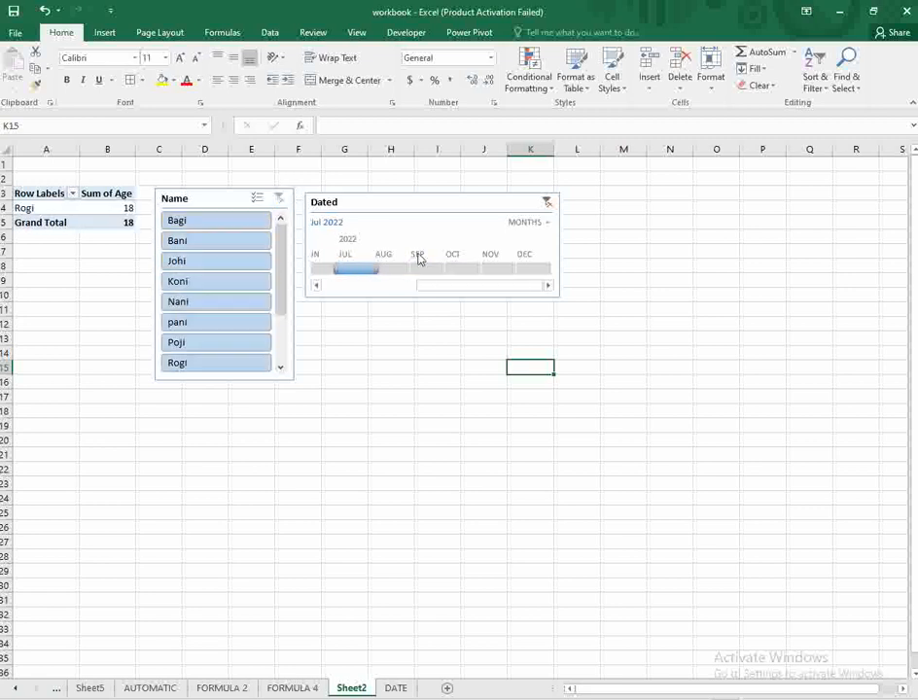
Filter the PivotTable by various single months on the Dated timeline, ending on October 2022
{"action": "left_click", "coordinate": [383, 270]}
{"action": "left_click", "coordinate": [455, 270]}
{"action": "left_click", "coordinate": [498, 269]}
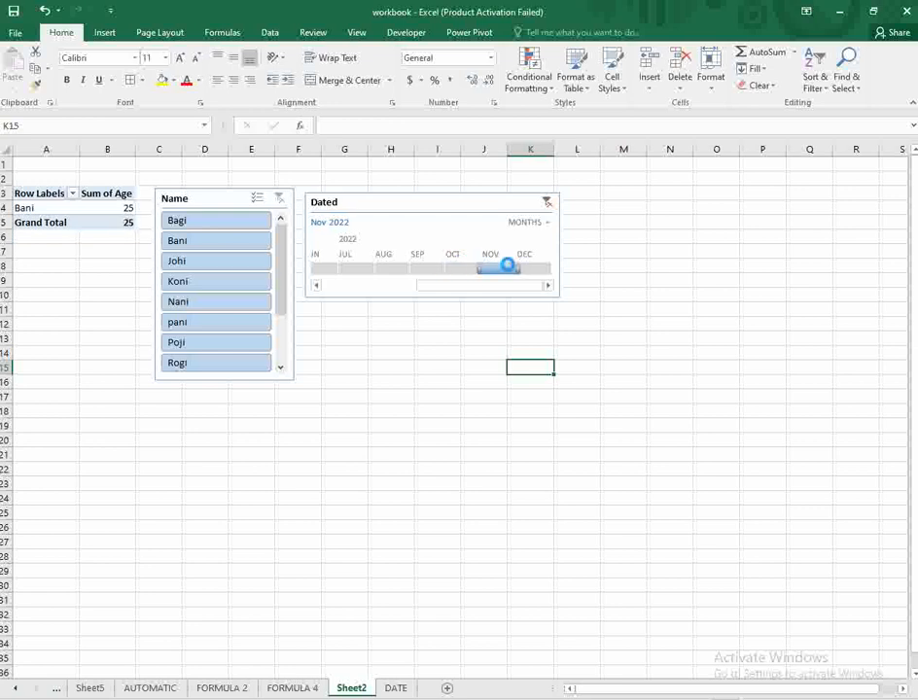
{"action": "left_click", "coordinate": [419, 270]}
{"action": "left_click", "coordinate": [457, 269]}
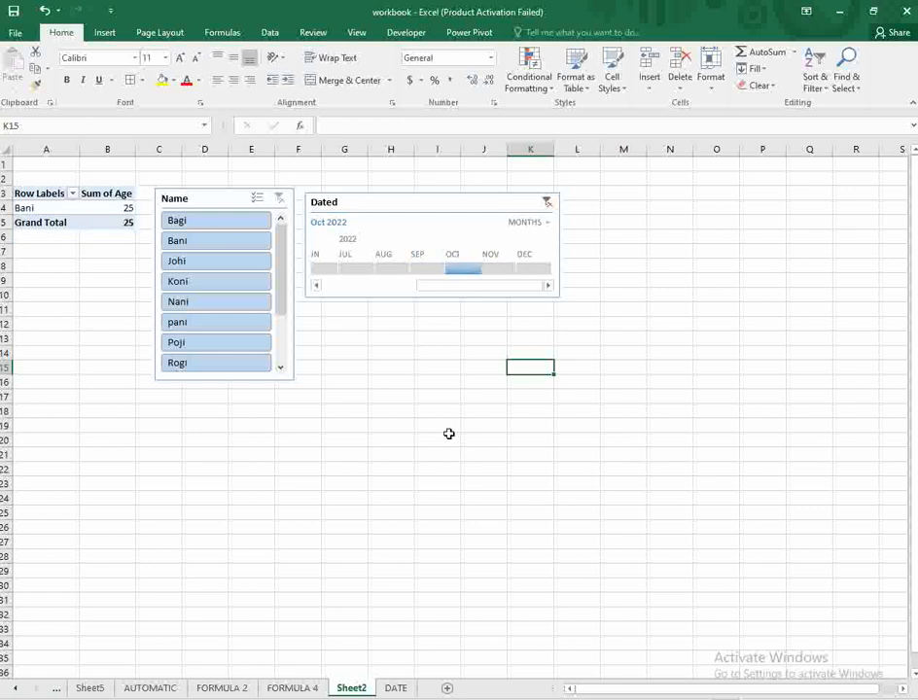
Enter the text NAME in cell H20 of Sheet2
{"action": "left_click", "coordinate": [103, 32]}
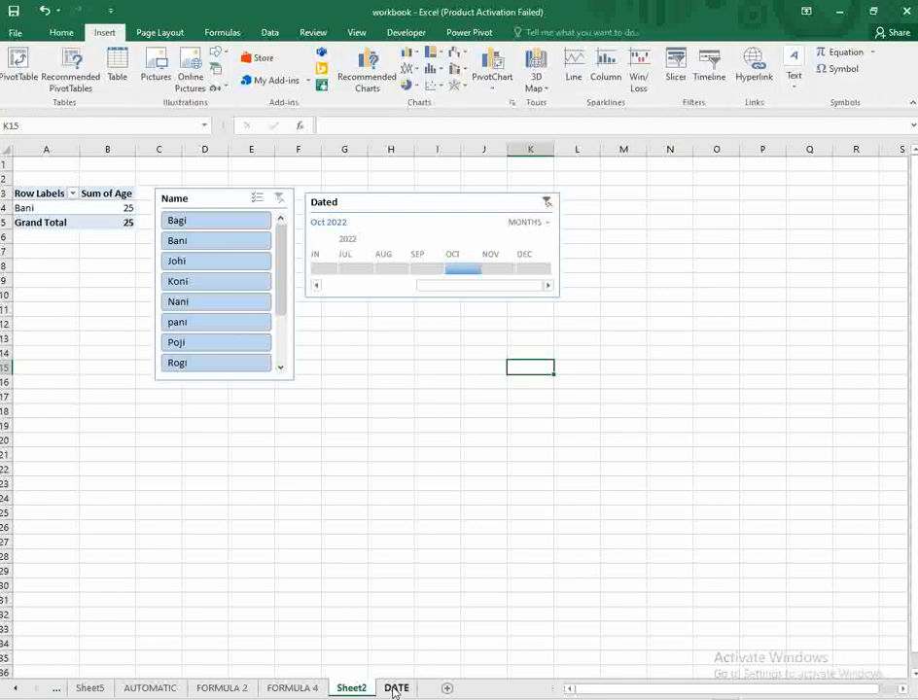
{"action": "left_click", "coordinate": [379, 441]}
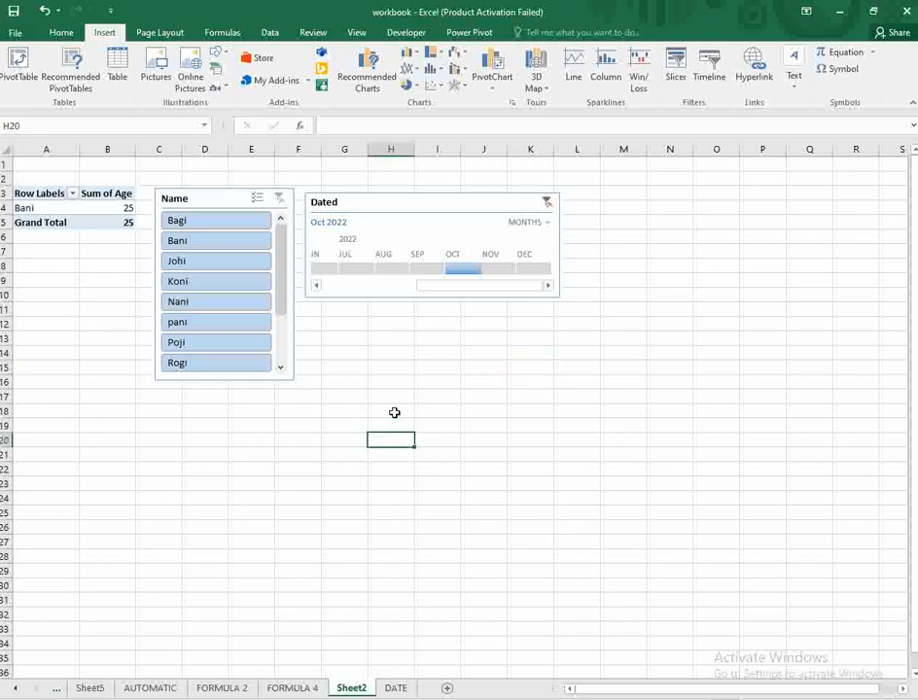
{"action": "type", "text": "NAME"}
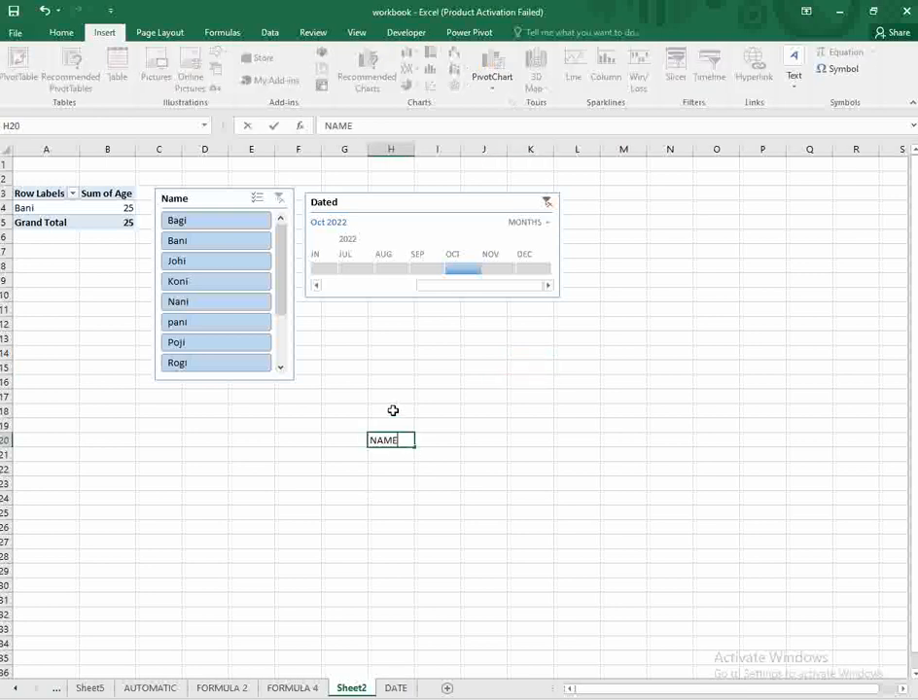
{"action": "key", "text": "Return"}
Start a hyperlink for cell H20 and review the options for an existing file, a place in this document and a new document
{"action": "left_click", "coordinate": [389, 440]}
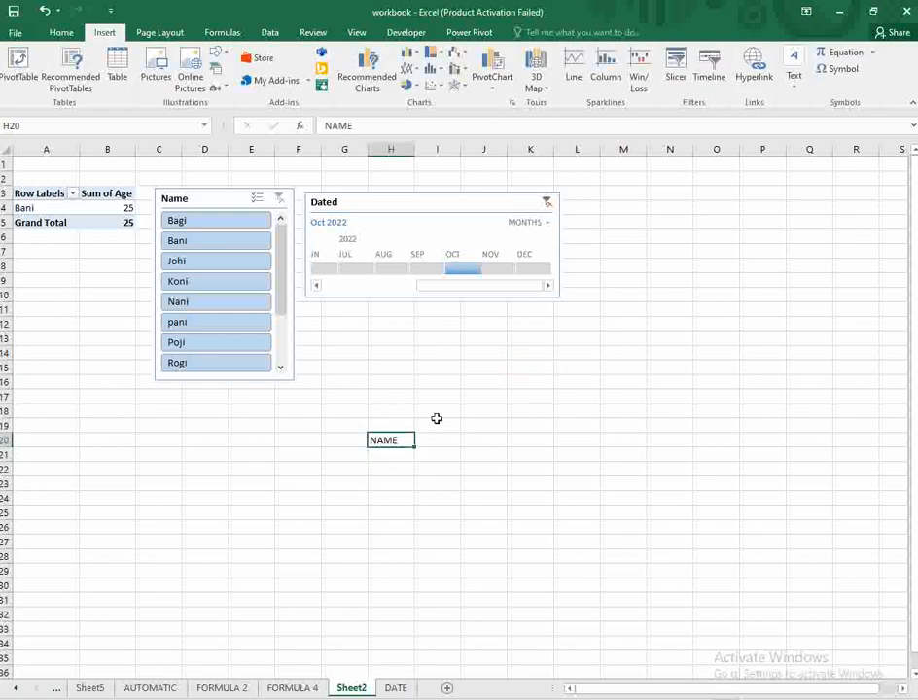
{"action": "scroll", "coordinate": [461, 439], "scroll_direction": "up", "scroll_amount": 2, "text": "ctrl"}
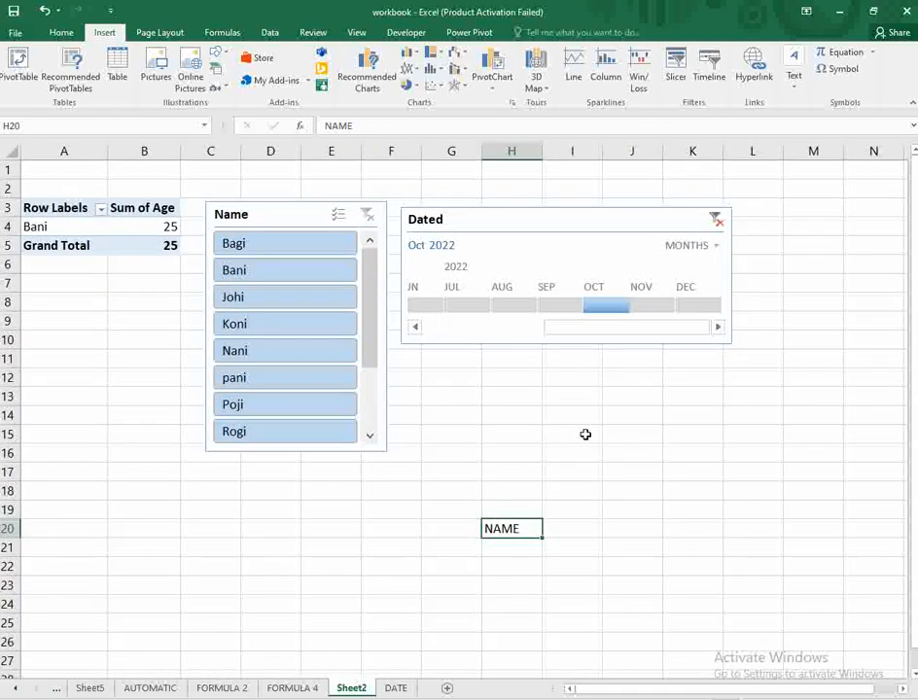
{"action": "left_click", "coordinate": [754, 69]}
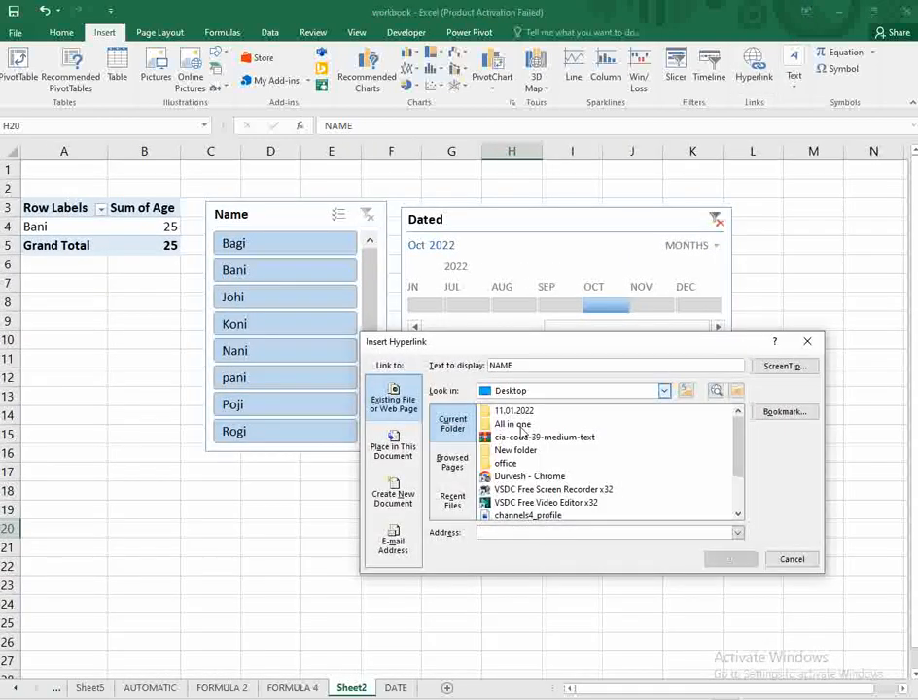
{"action": "left_click_drag", "start_coordinate": [660, 348], "coordinate": [421, 202]}
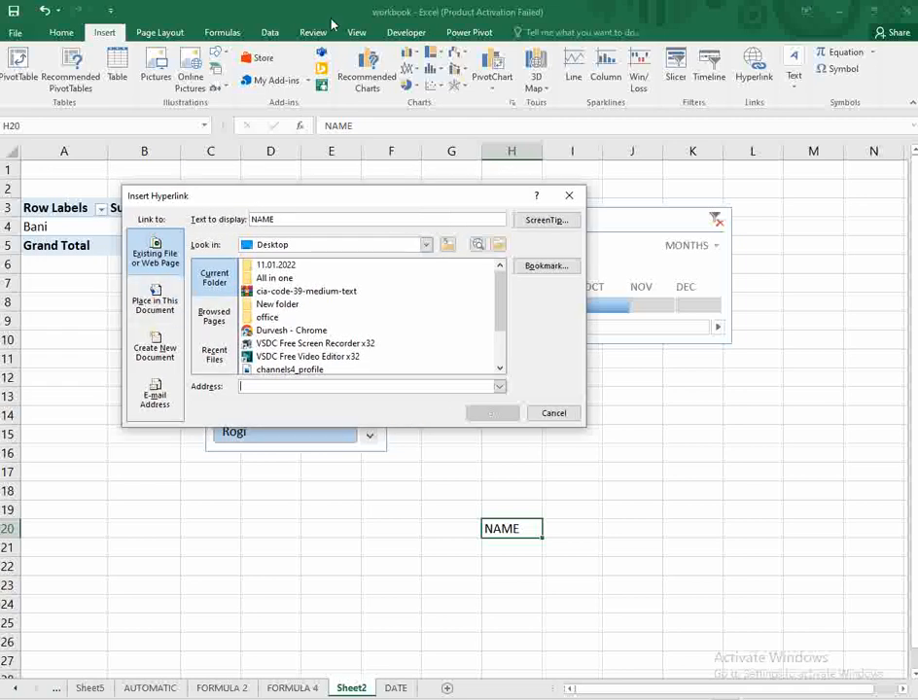
{"action": "left_click", "coordinate": [155, 301]}
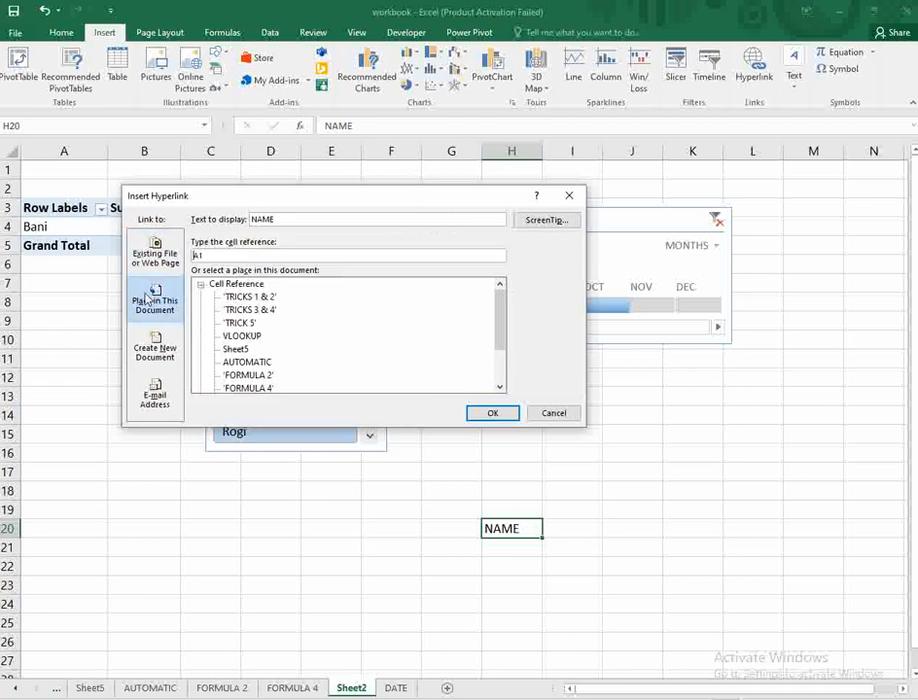
{"action": "left_click", "coordinate": [160, 356]}
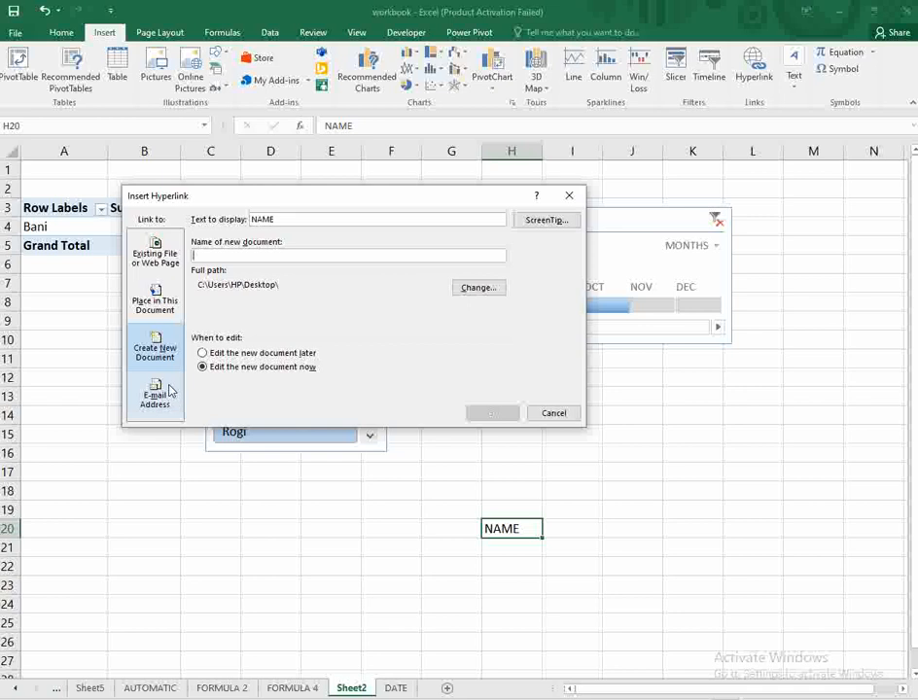
{"action": "left_click", "coordinate": [157, 300]}
{"action": "left_click", "coordinate": [160, 255]}
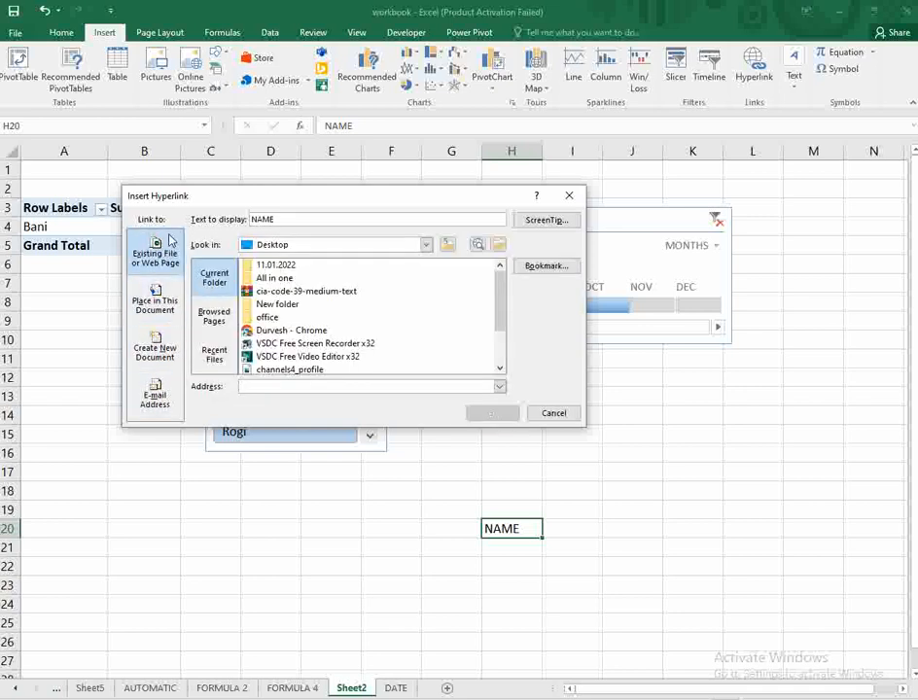
{"action": "left_click", "coordinate": [159, 305]}
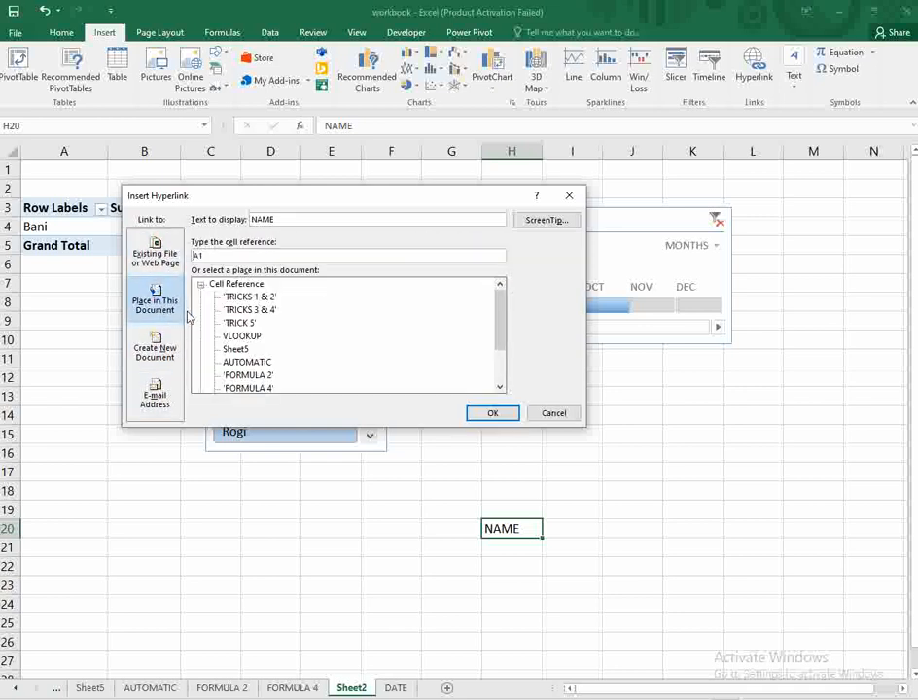
{"action": "left_click", "coordinate": [155, 256]}
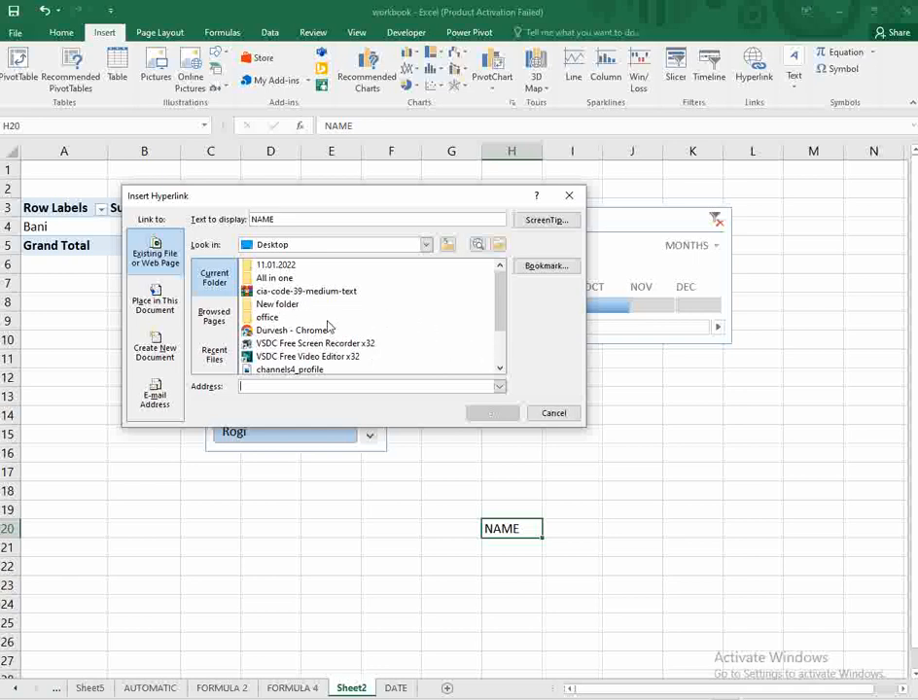
Link cell H20 to the file New book cover.JPG on the Desktop and follow the link to open the picture
{"action": "left_click_drag", "start_coordinate": [504, 315], "coordinate": [508, 348]}
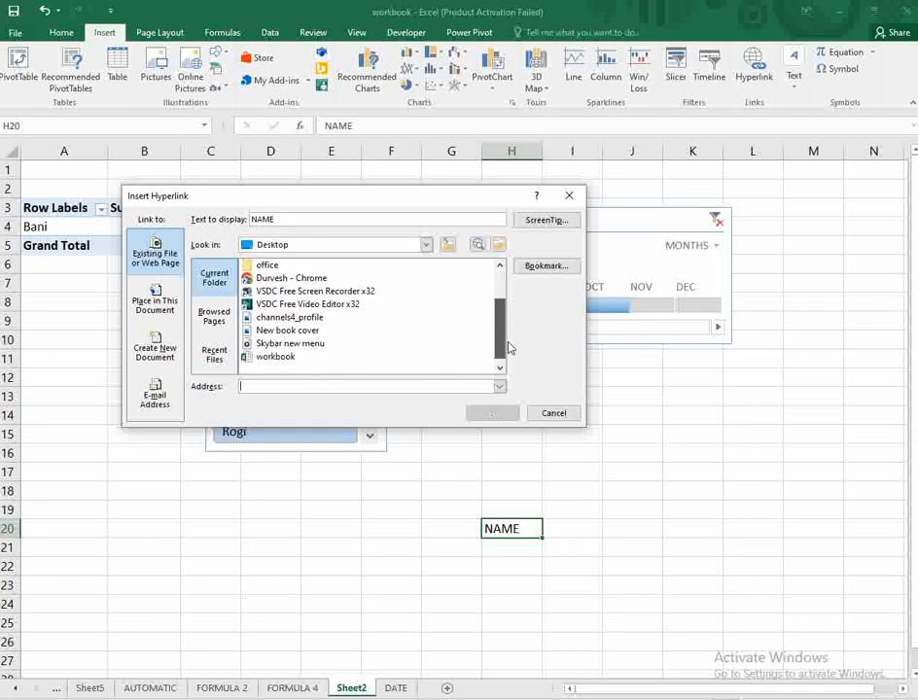
{"action": "left_click", "coordinate": [305, 331]}
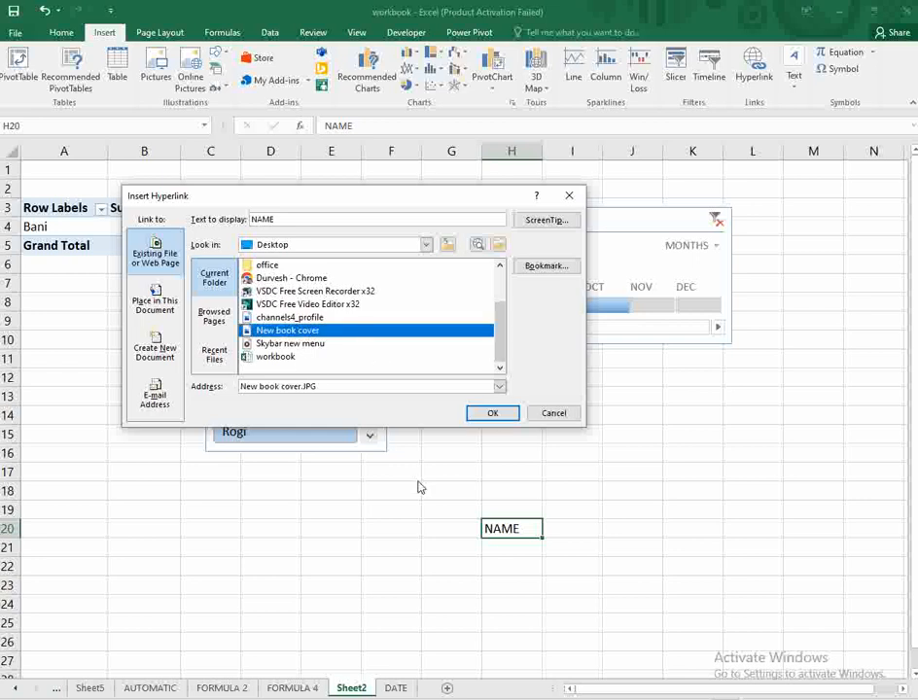
{"action": "left_click", "coordinate": [491, 413]}
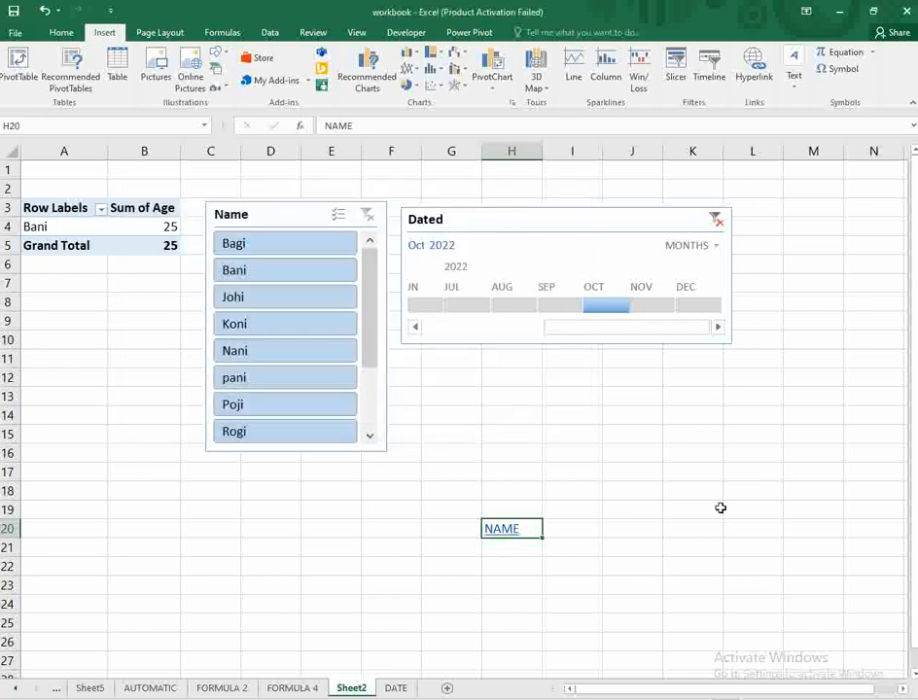
{"action": "left_click", "coordinate": [515, 540]}
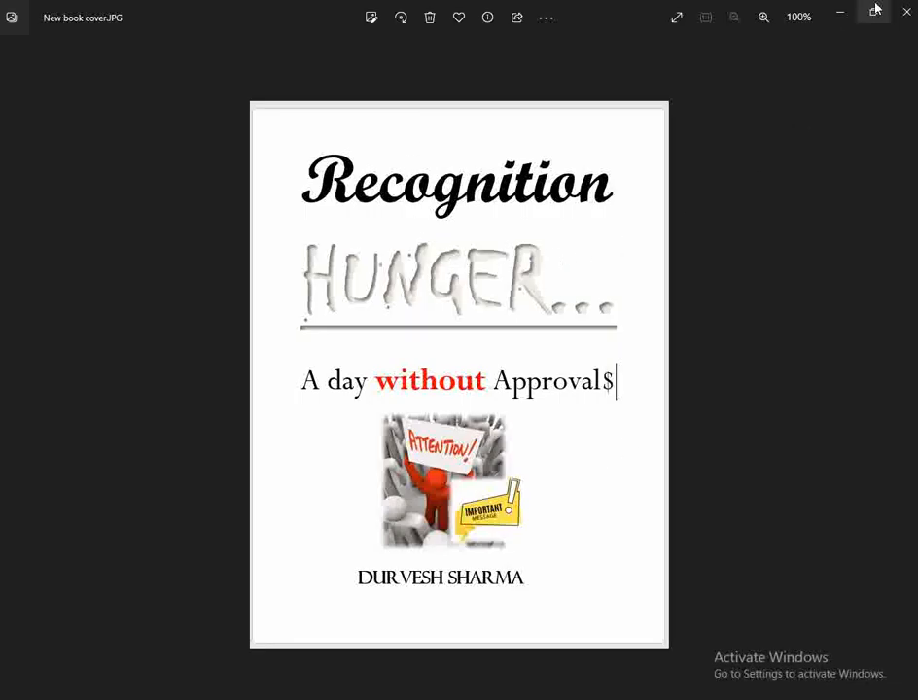
Close the picture and draw a text box about 1.07 by 1.31 inches below the Dated timeline, containing a person's first name
{"action": "left_click", "coordinate": [907, 12]}
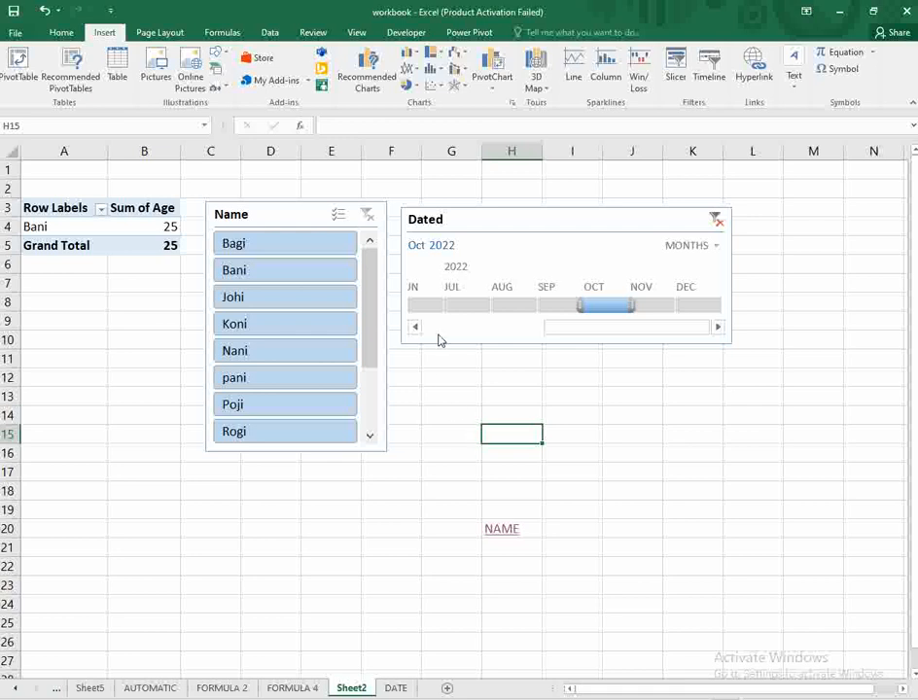
{"action": "left_click", "coordinate": [794, 79]}
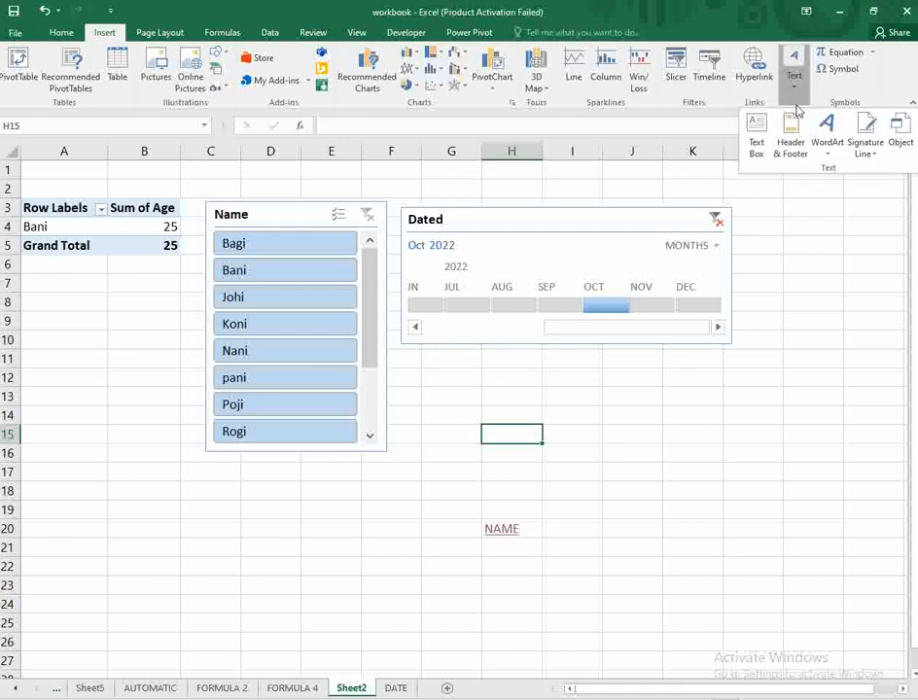
{"action": "left_click", "coordinate": [758, 130]}
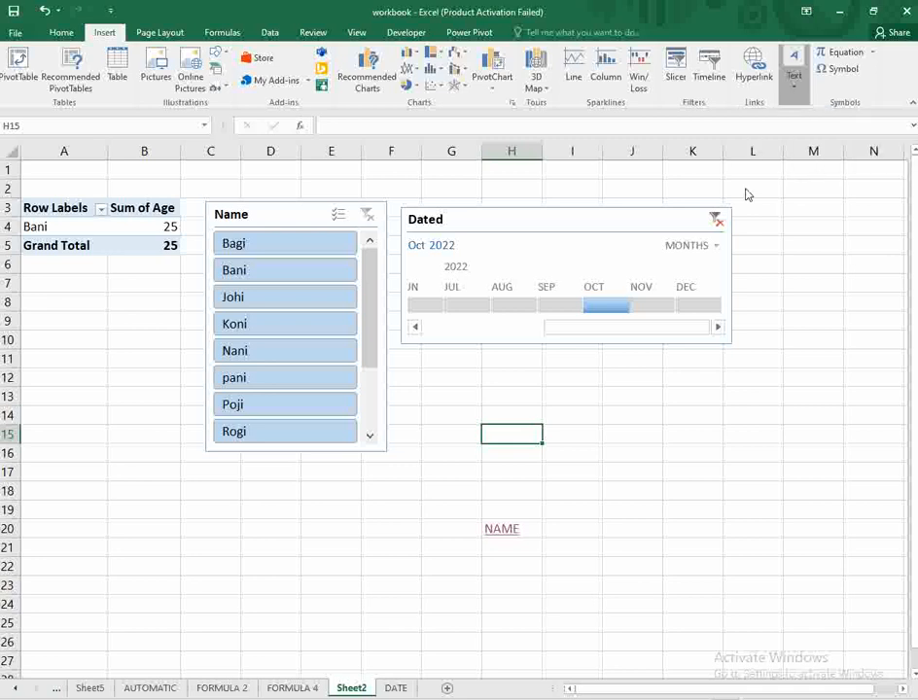
{"action": "left_click_drag", "start_coordinate": [535, 383], "coordinate": [654, 480]}
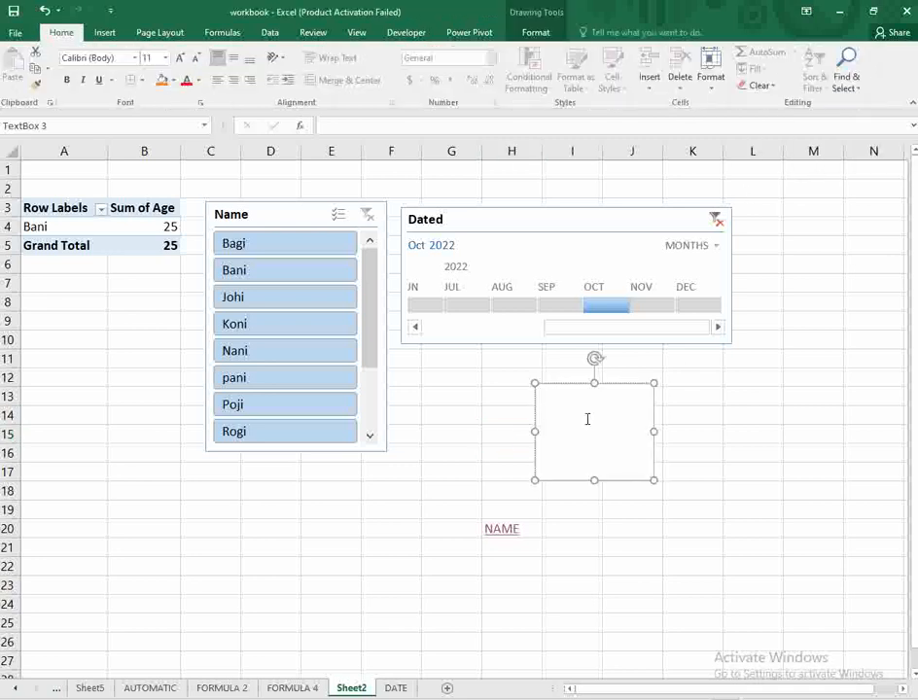
{"action": "type", "text": "DURV"}
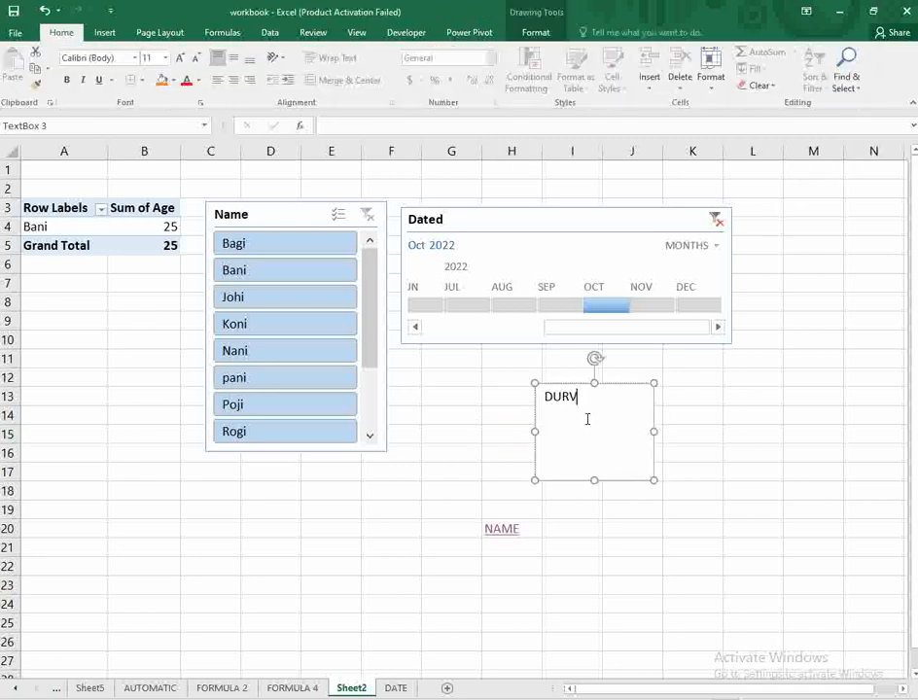
{"action": "type", "text": "ESH"}
{"action": "left_click", "coordinate": [804, 394]}
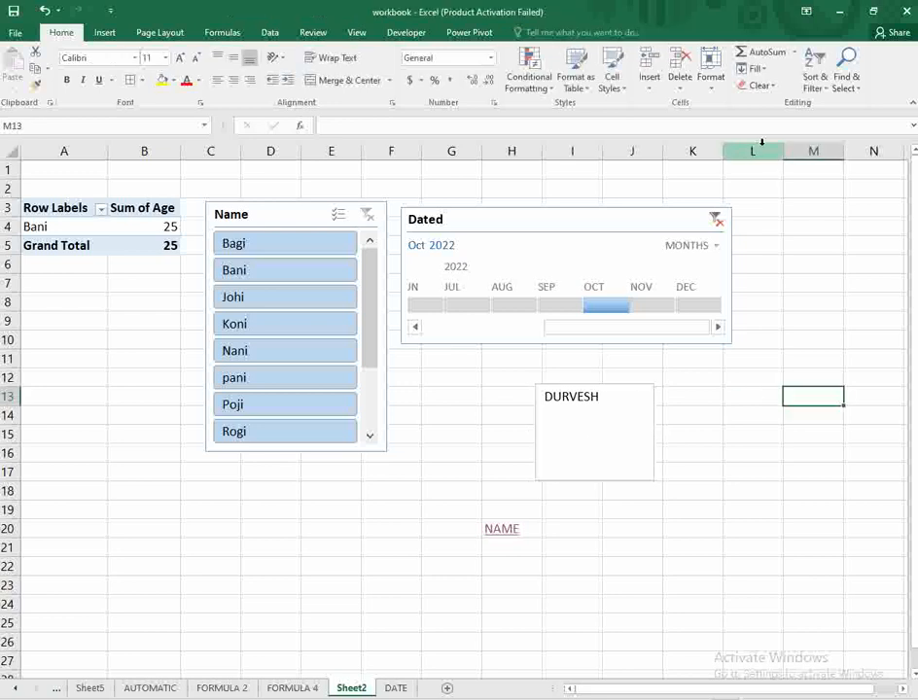
Add the centre page header RESUME to Sheet2 and return the sheet to Normal view
{"action": "left_click", "coordinate": [105, 33]}
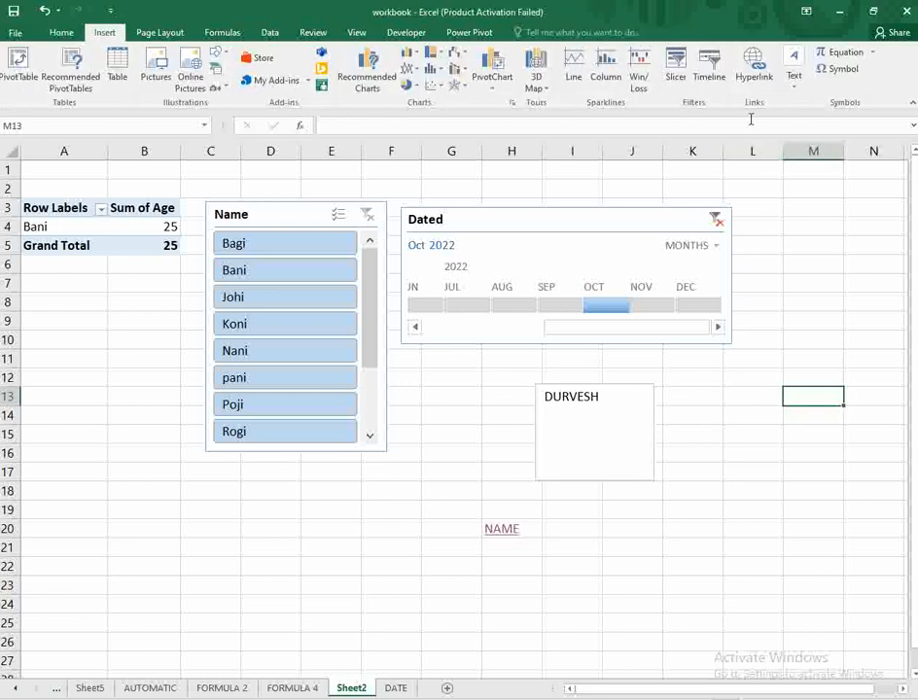
{"action": "left_click", "coordinate": [796, 83]}
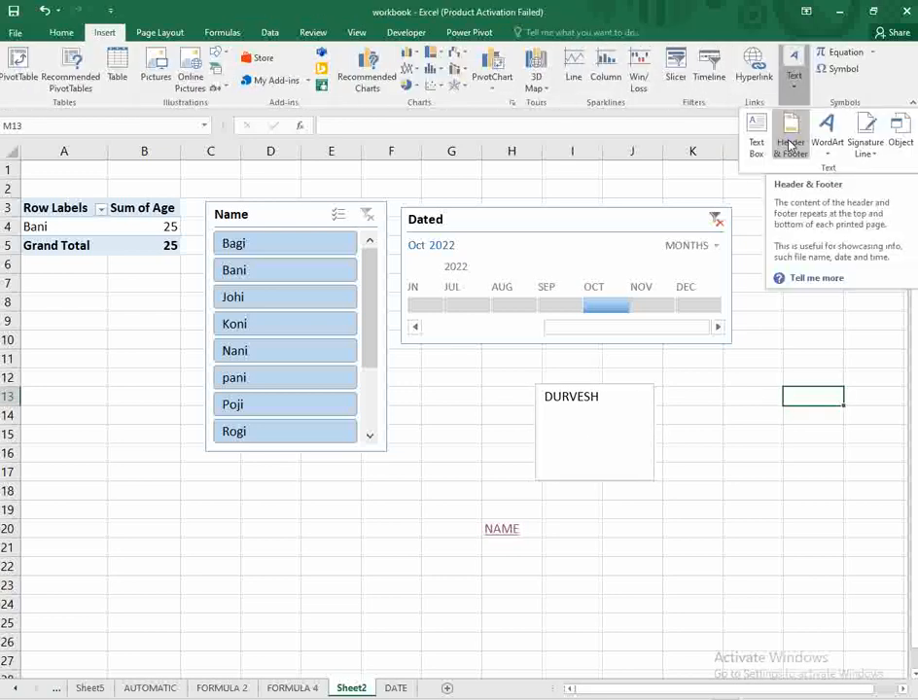
{"action": "left_click", "coordinate": [791, 144]}
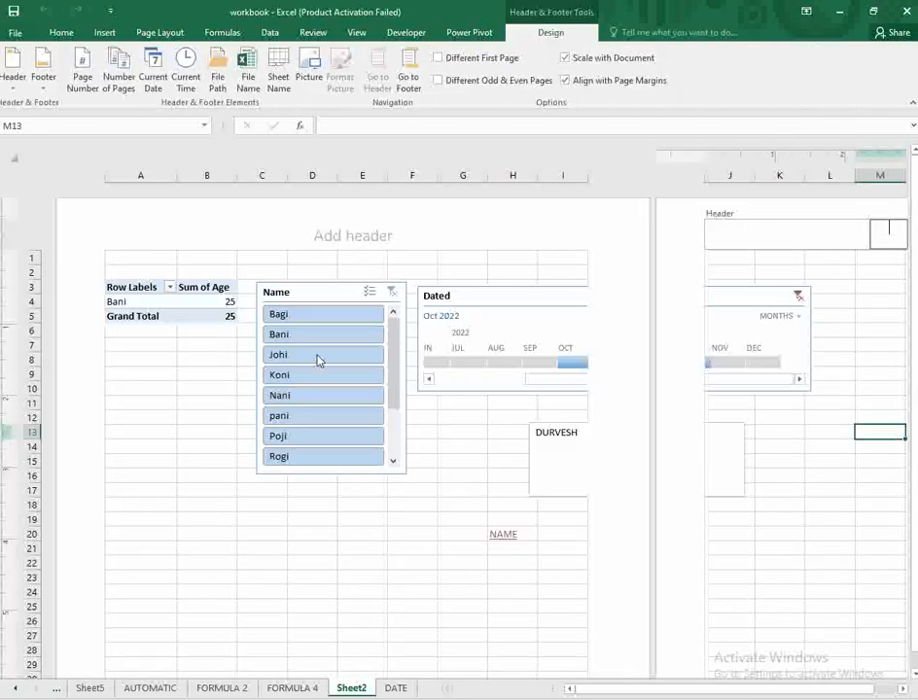
{"action": "left_click", "coordinate": [375, 235]}
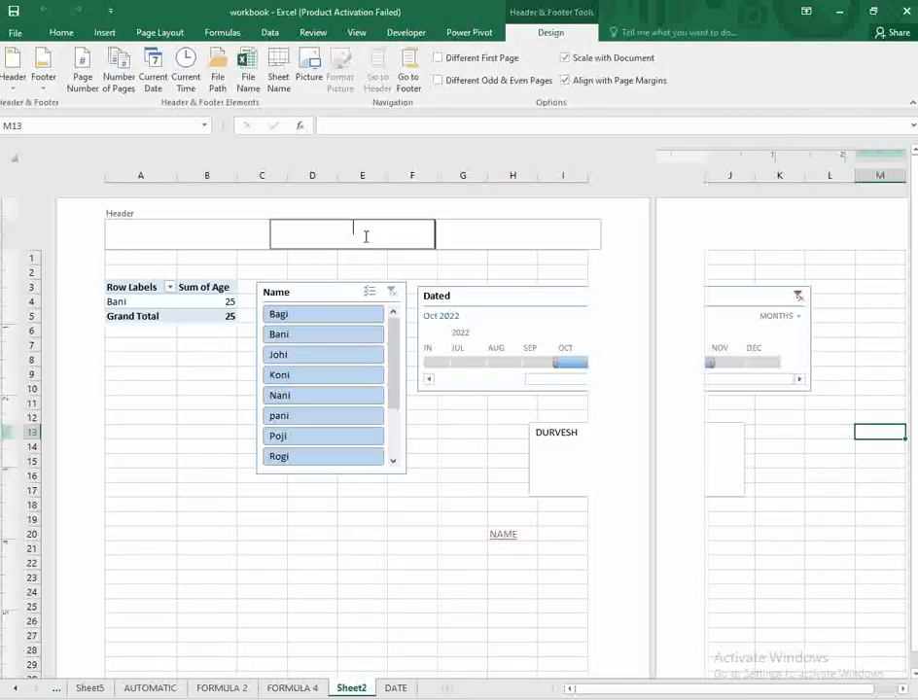
{"action": "type", "text": "RESUME"}
{"action": "left_click", "coordinate": [399, 567]}
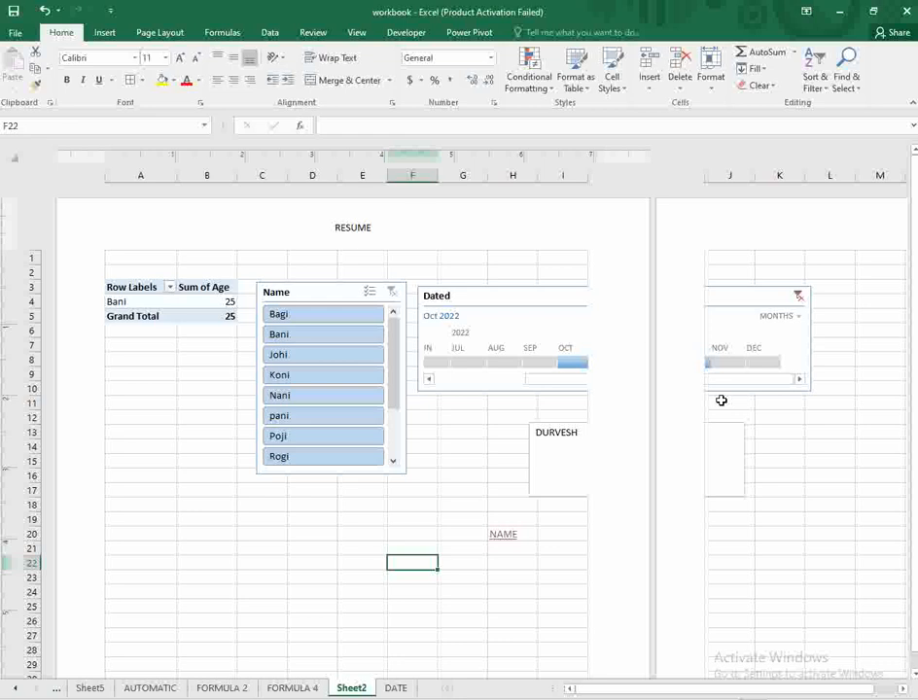
{"action": "left_click", "coordinate": [357, 32]}
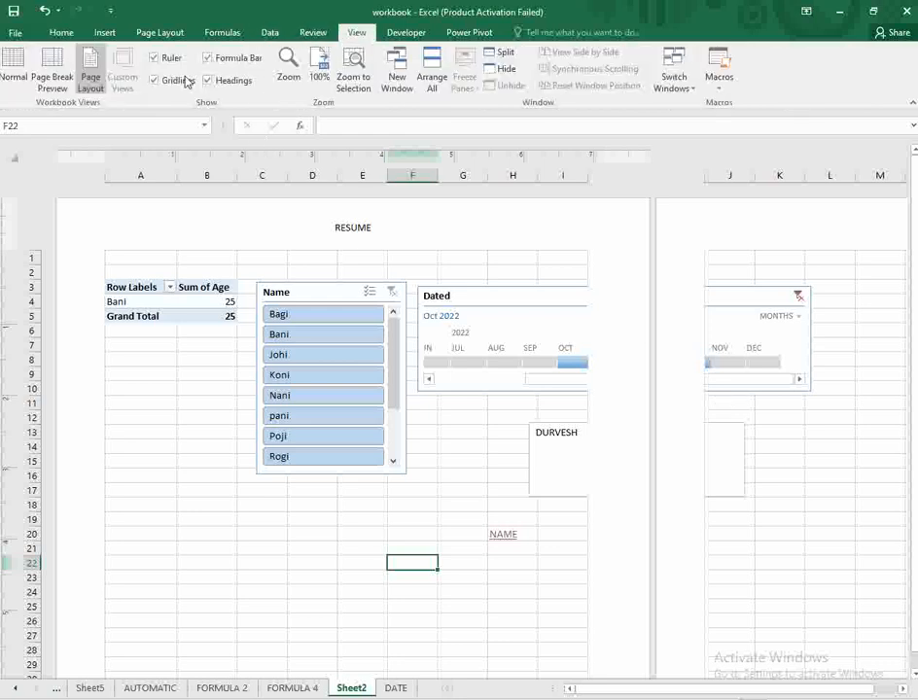
{"action": "left_click", "coordinate": [13, 73]}
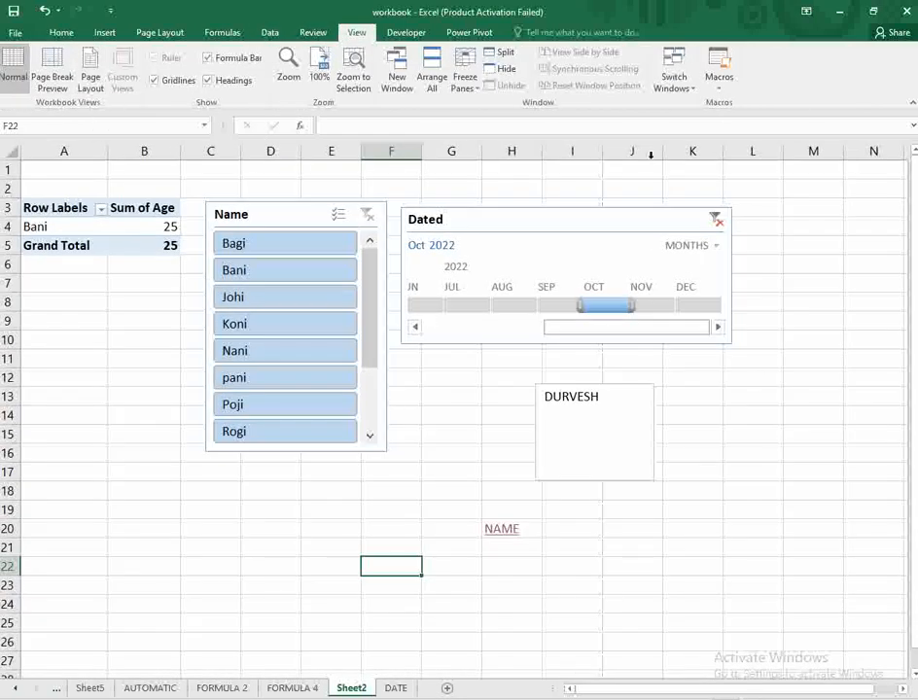
Insert blue WordArt with the text SUBSCRIBE on Sheet2
{"action": "left_click", "coordinate": [104, 32]}
{"action": "left_click", "coordinate": [792, 98]}
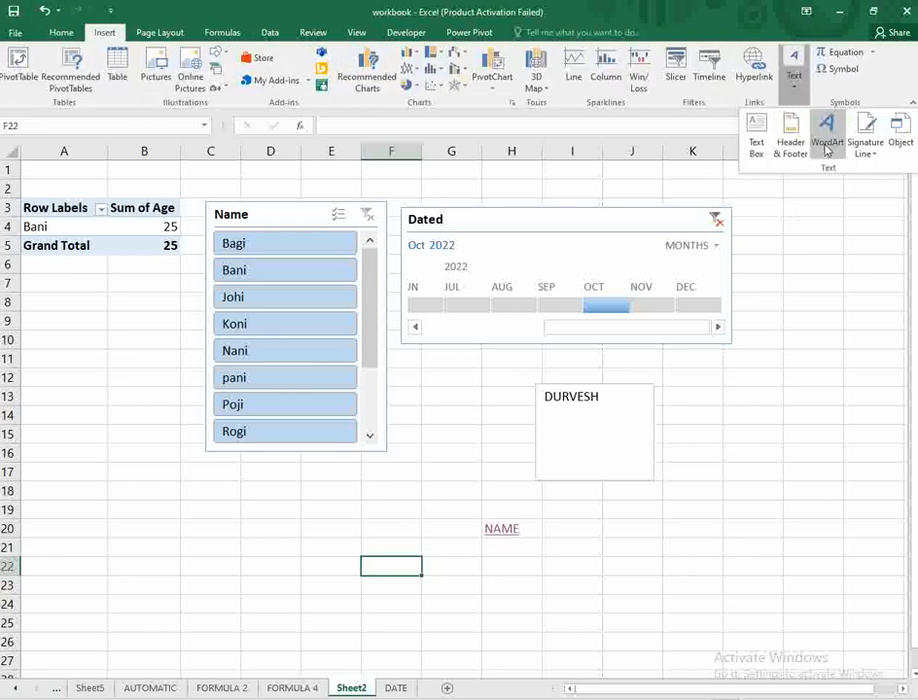
{"action": "left_click", "coordinate": [827, 141]}
{"action": "left_click", "coordinate": [793, 294]}
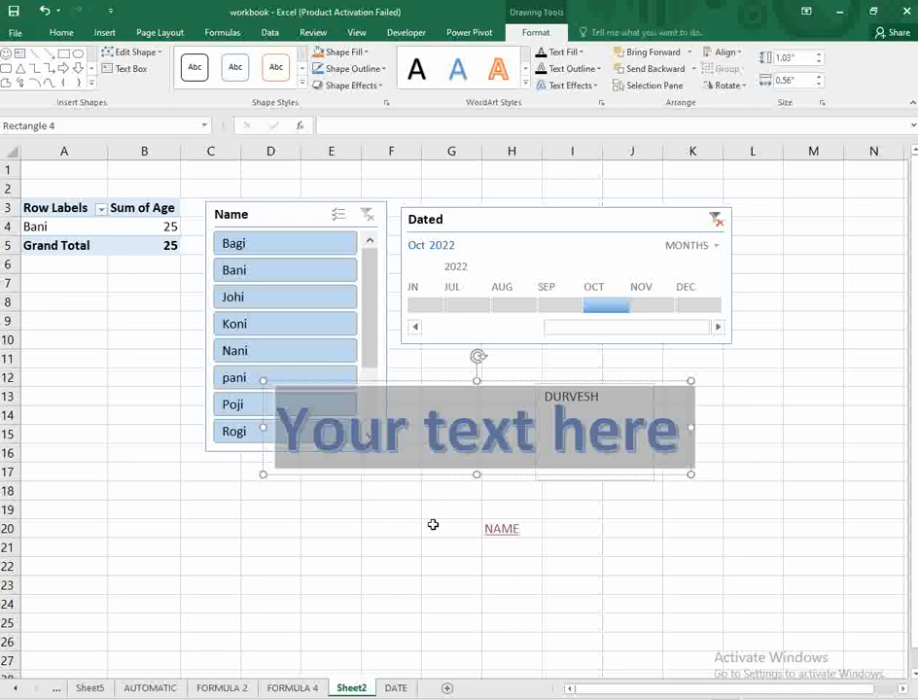
{"action": "type", "text": "SUBSC"}
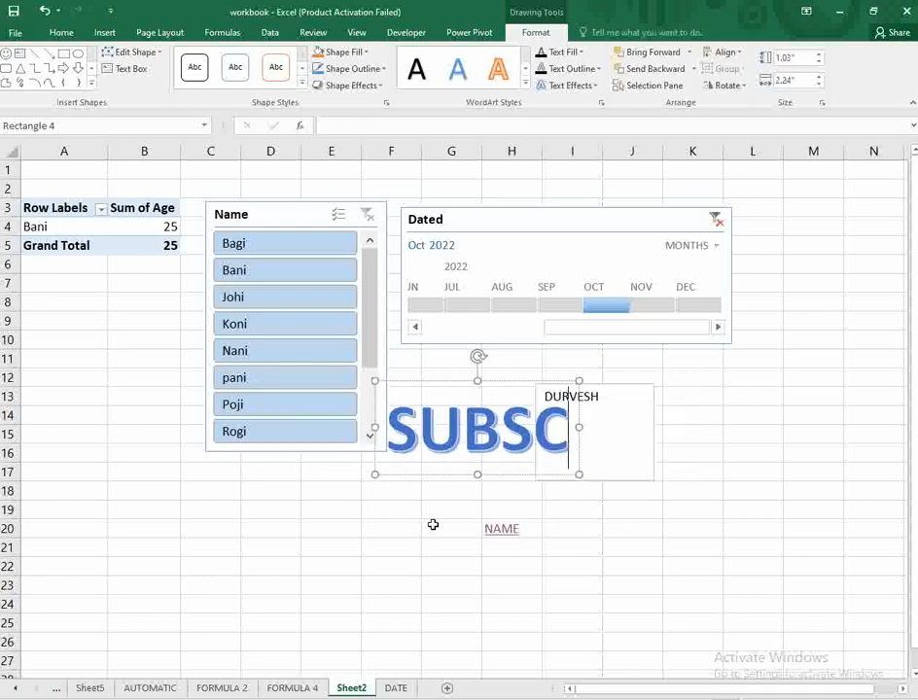
{"action": "type", "text": "RIBE"}
{"action": "left_click", "coordinate": [813, 472]}
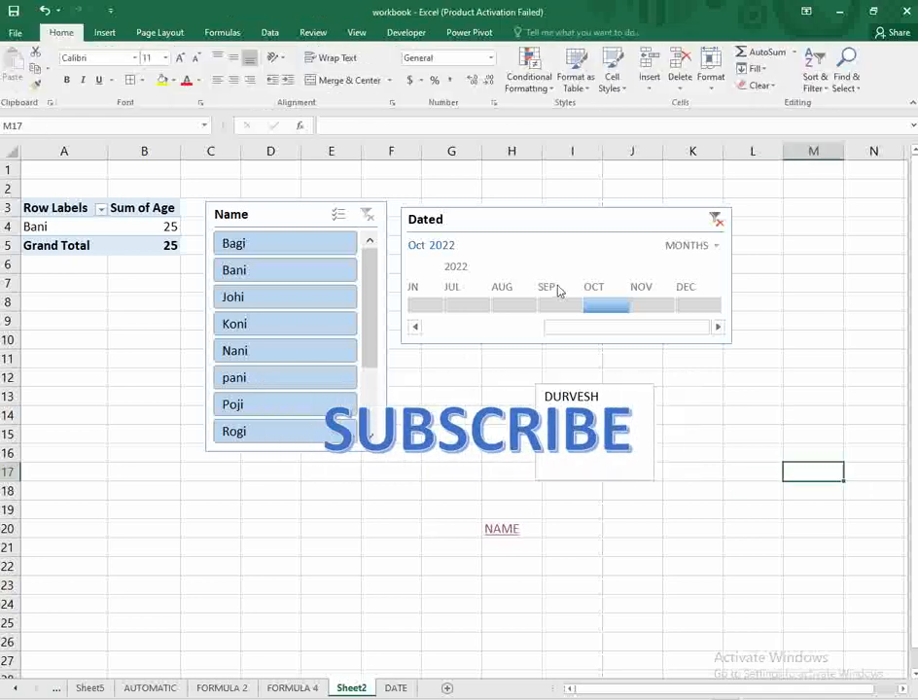
Place the cursor in the text box and review the signature line option and the gallery of built-in equations
{"action": "left_click", "coordinate": [620, 496]}
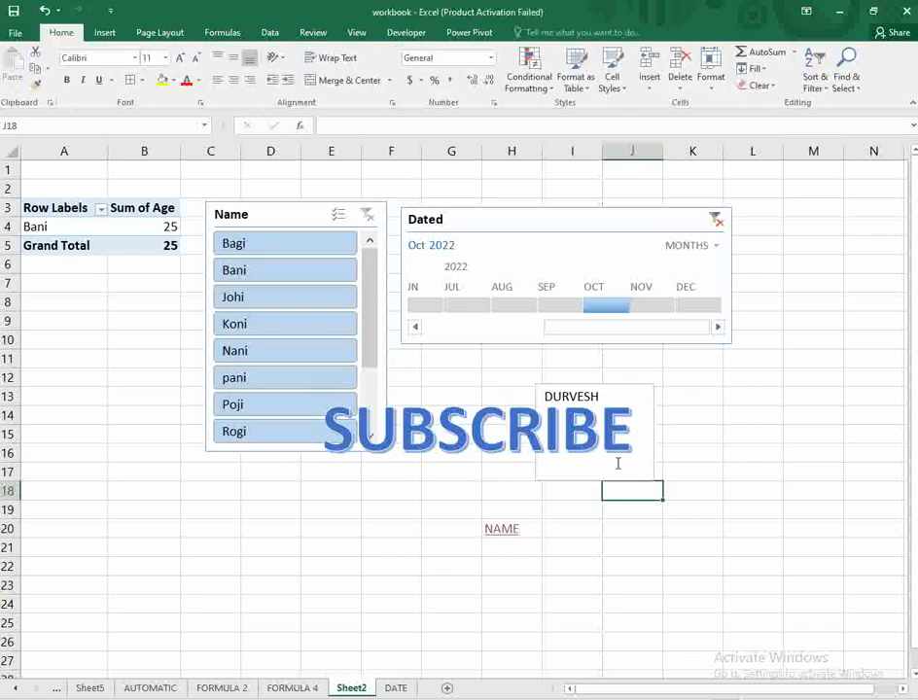
{"action": "left_click", "coordinate": [618, 464]}
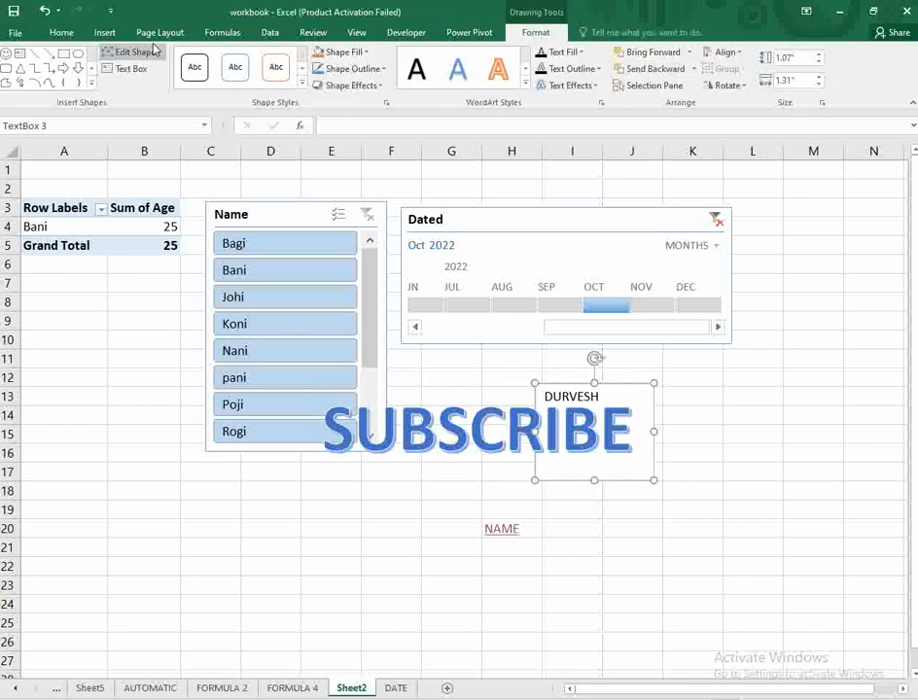
{"action": "left_click", "coordinate": [104, 32]}
{"action": "left_click", "coordinate": [795, 88]}
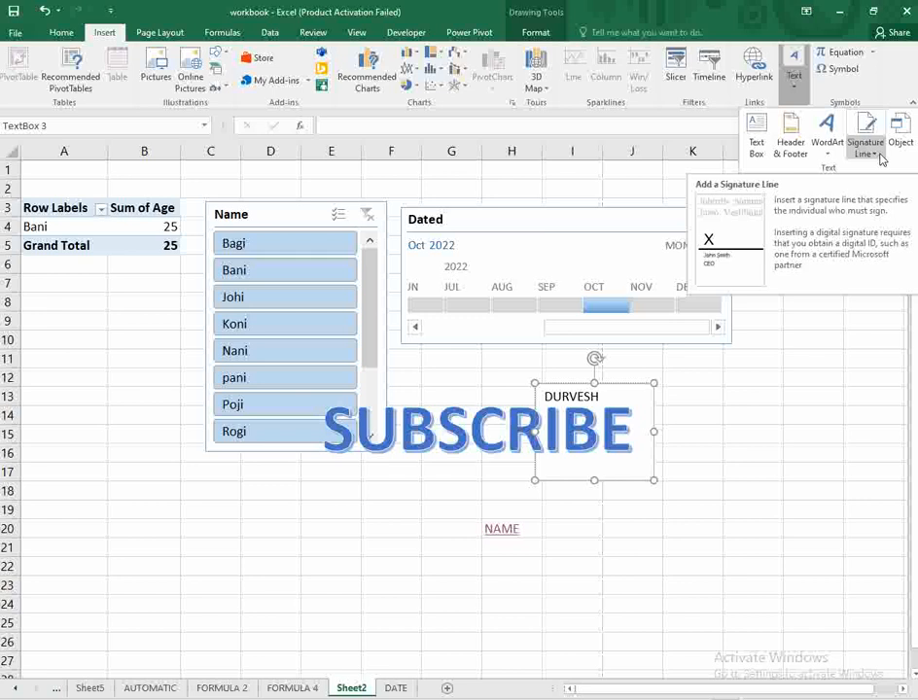
{"action": "left_click", "coordinate": [785, 353]}
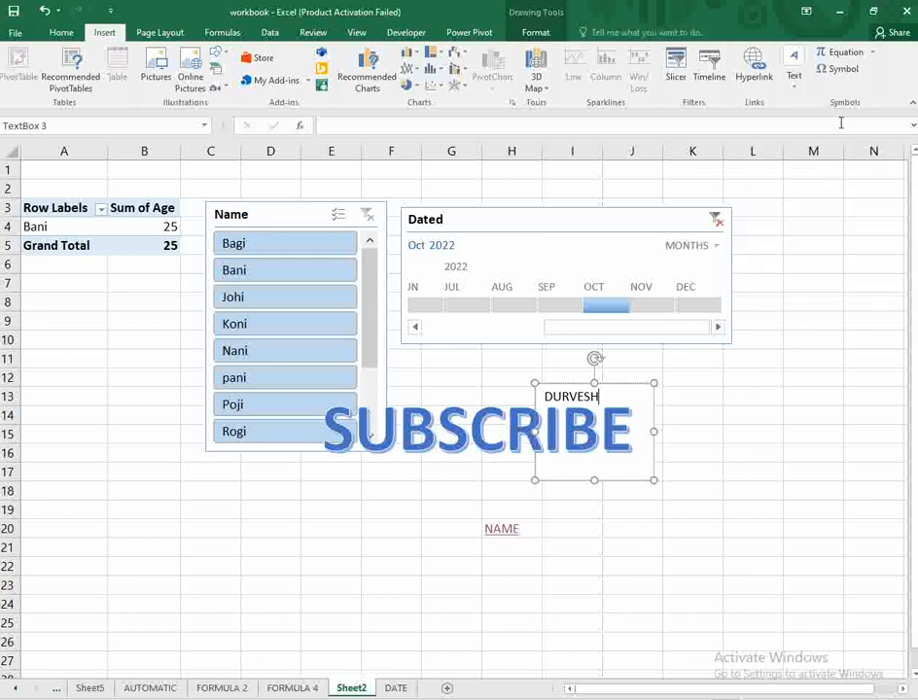
{"action": "left_click", "coordinate": [873, 53]}
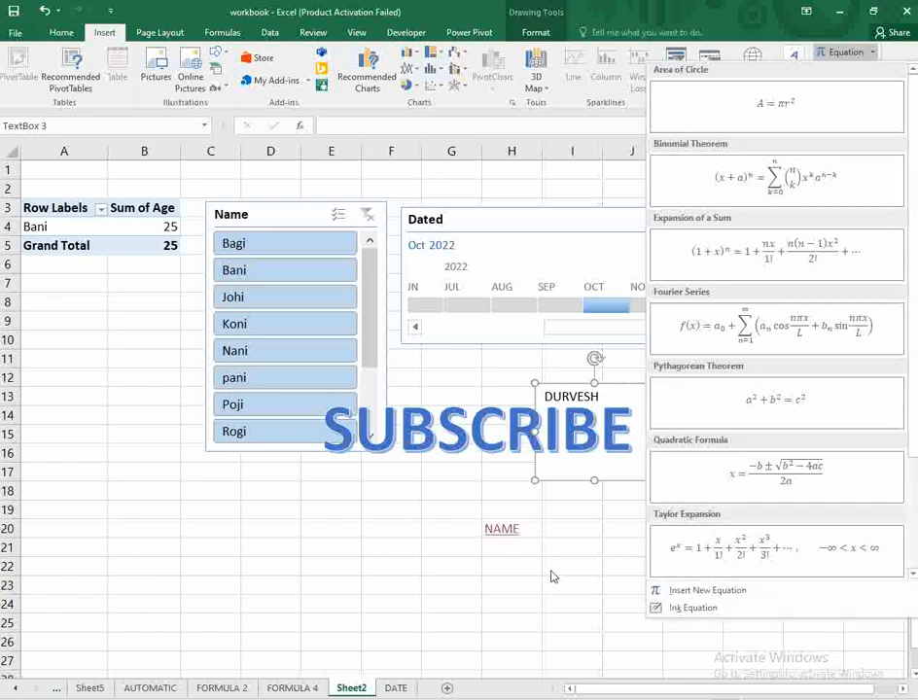
{"action": "key", "text": "Escape"}
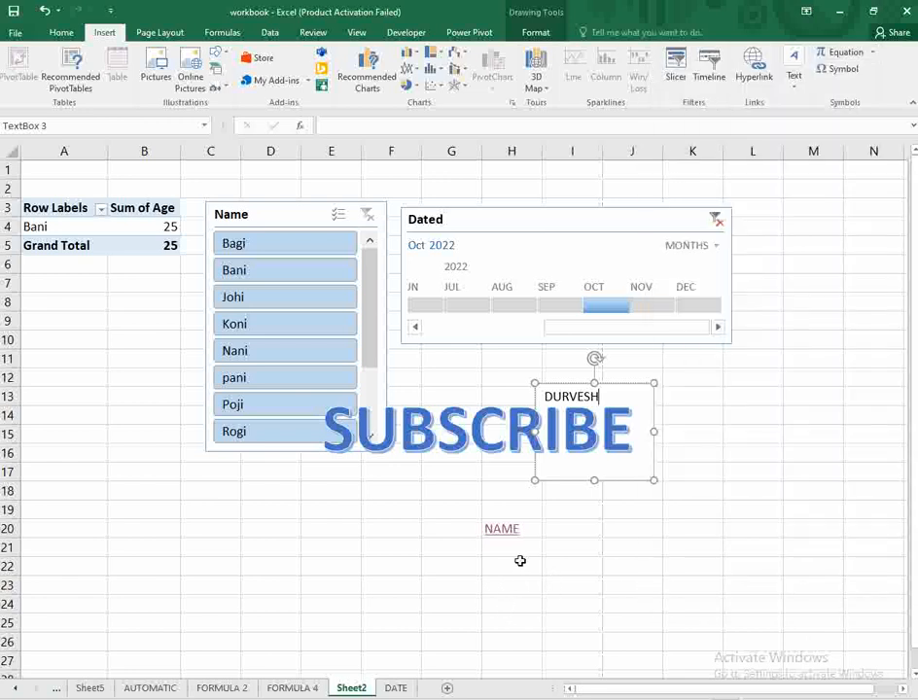
Insert the @ symbol twice after the name in the text box
{"action": "left_click", "coordinate": [842, 69]}
{"action": "left_click_drag", "start_coordinate": [345, 173], "coordinate": [244, 367]}
{"action": "left_click", "coordinate": [392, 436]}
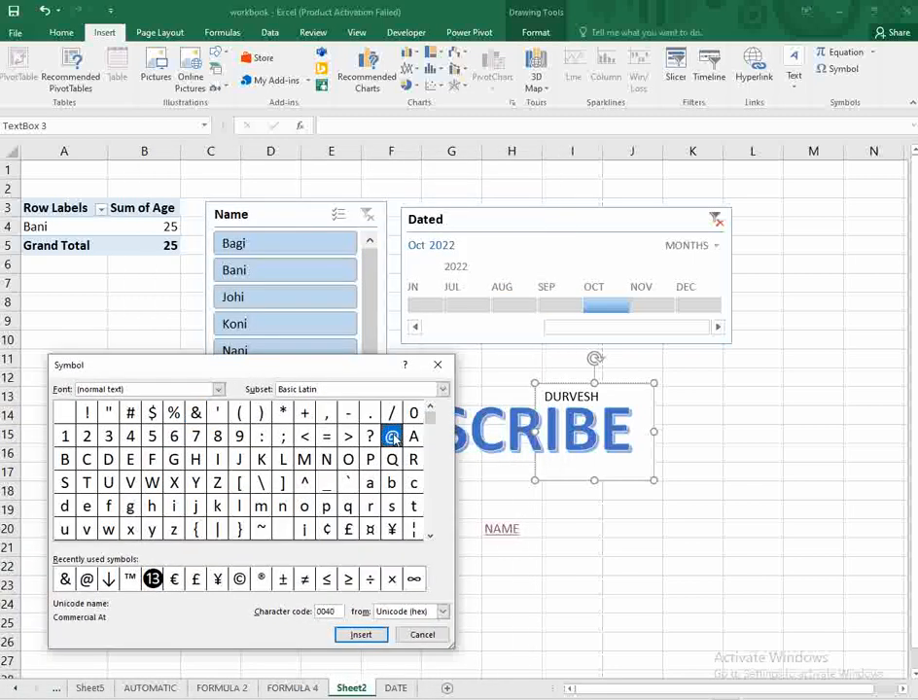
{"action": "double_click", "coordinate": [376, 641]}
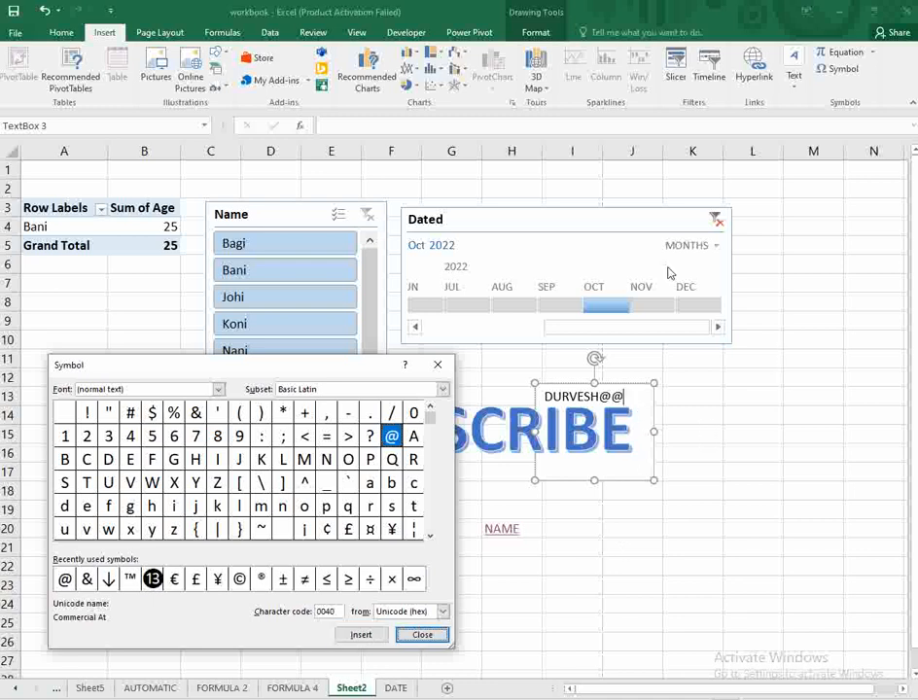
{"action": "left_click", "coordinate": [420, 634]}
{"action": "key", "text": "Escape"}
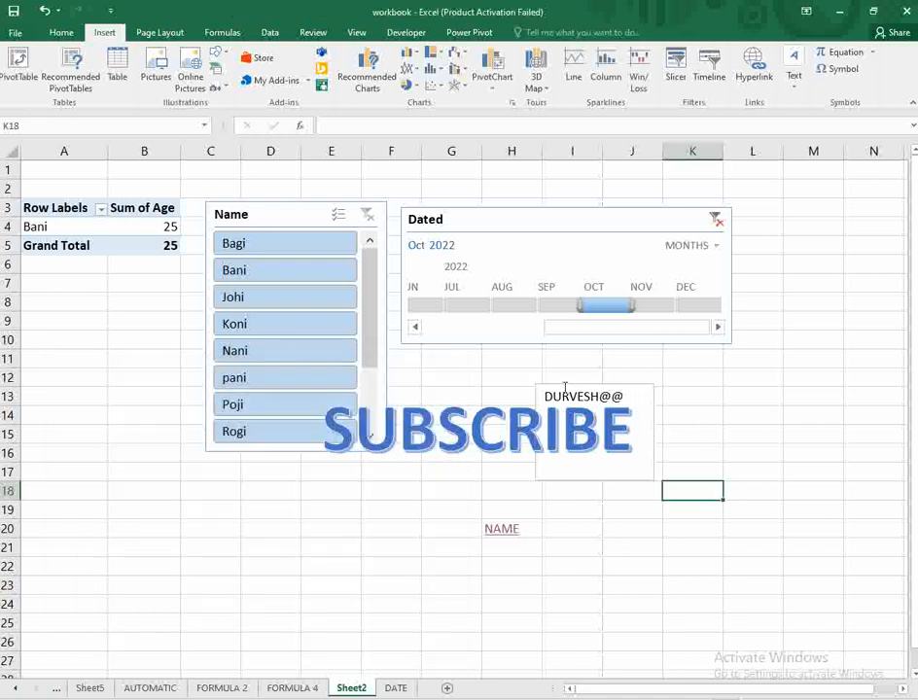
{"action": "left_click", "coordinate": [333, 564]}
{"action": "left_click", "coordinate": [136, 505]}
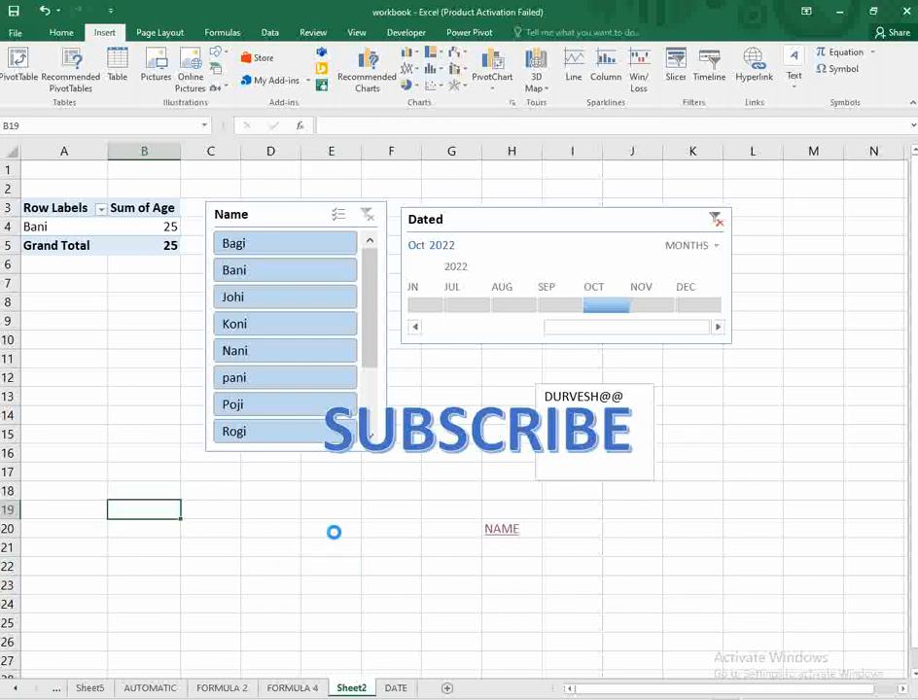
Insert a new blank equation on Sheet2 with cell B10 selected
{"action": "scroll", "coordinate": [333, 532], "scroll_direction": "up", "scroll_amount": 3, "text": "ctrl"}
{"action": "left_click", "coordinate": [178, 398]}
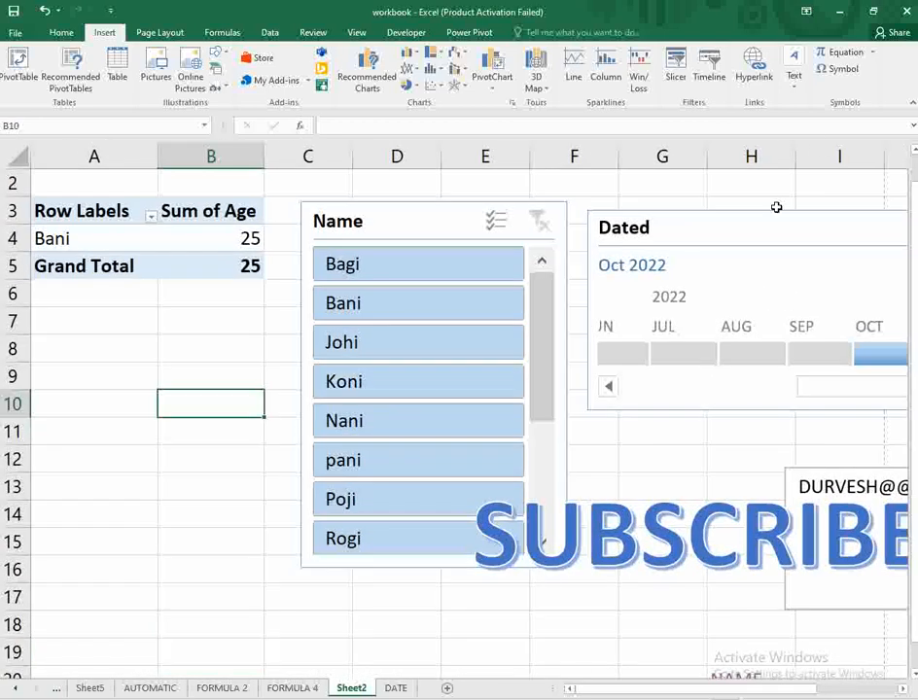
{"action": "left_click", "coordinate": [841, 52]}
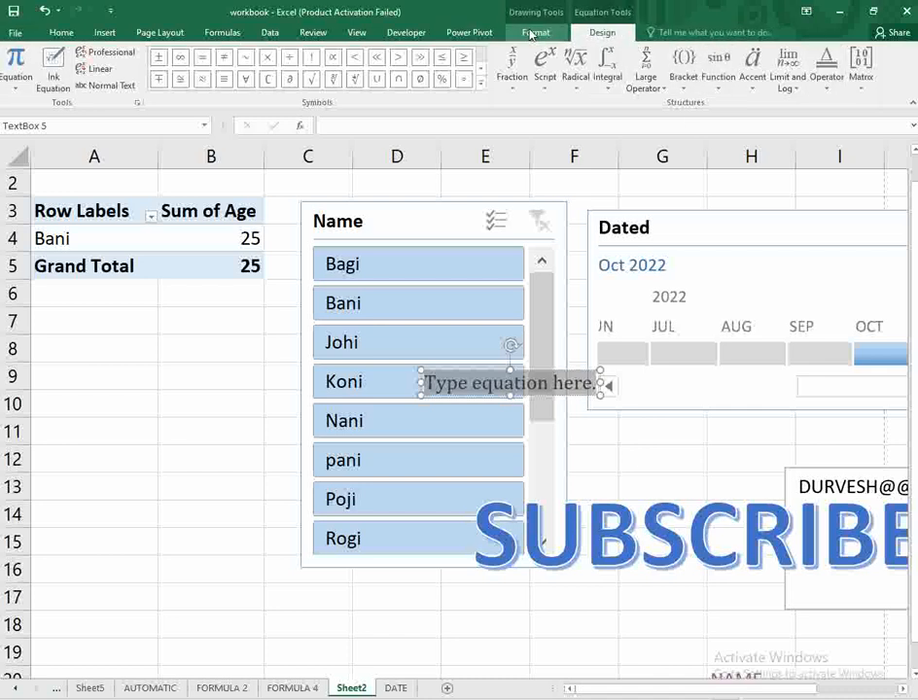
Choose the percent sign (%) as the symbol to insert in the equation placeholder
{"action": "left_click", "coordinate": [104, 32]}
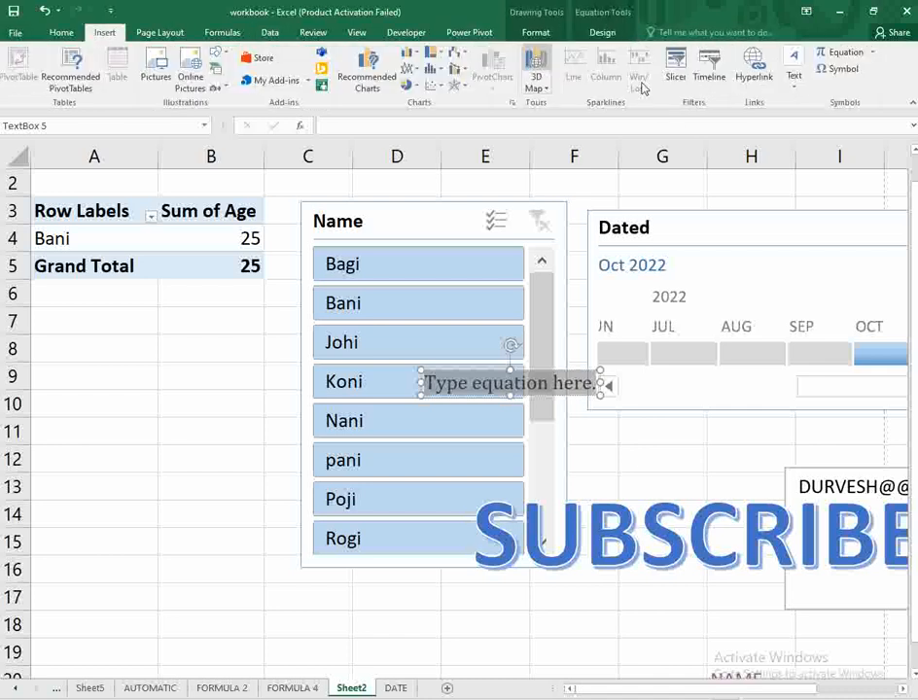
{"action": "left_click", "coordinate": [838, 70]}
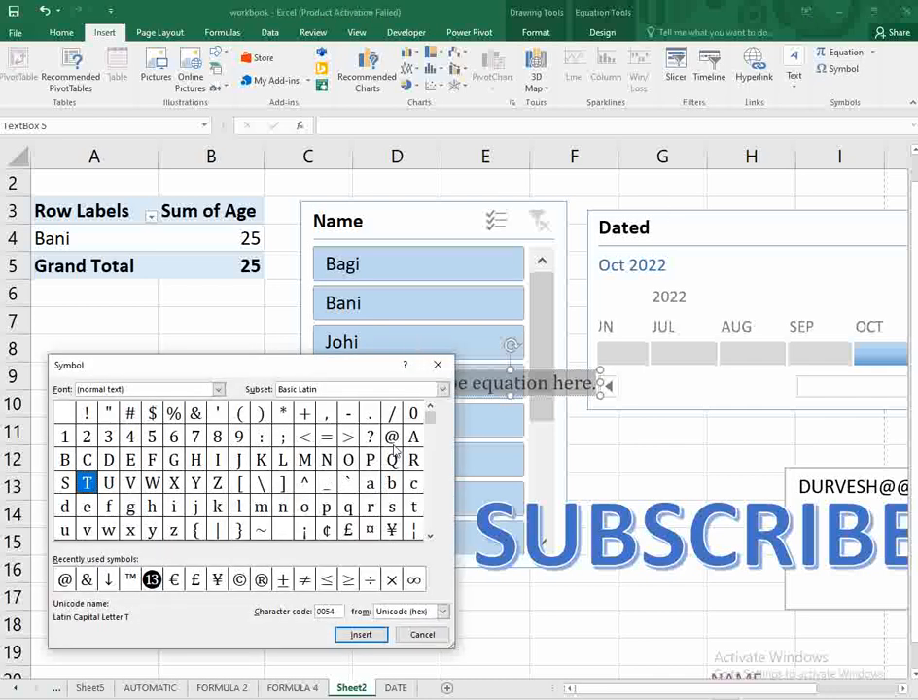
{"action": "left_click", "coordinate": [177, 415]}
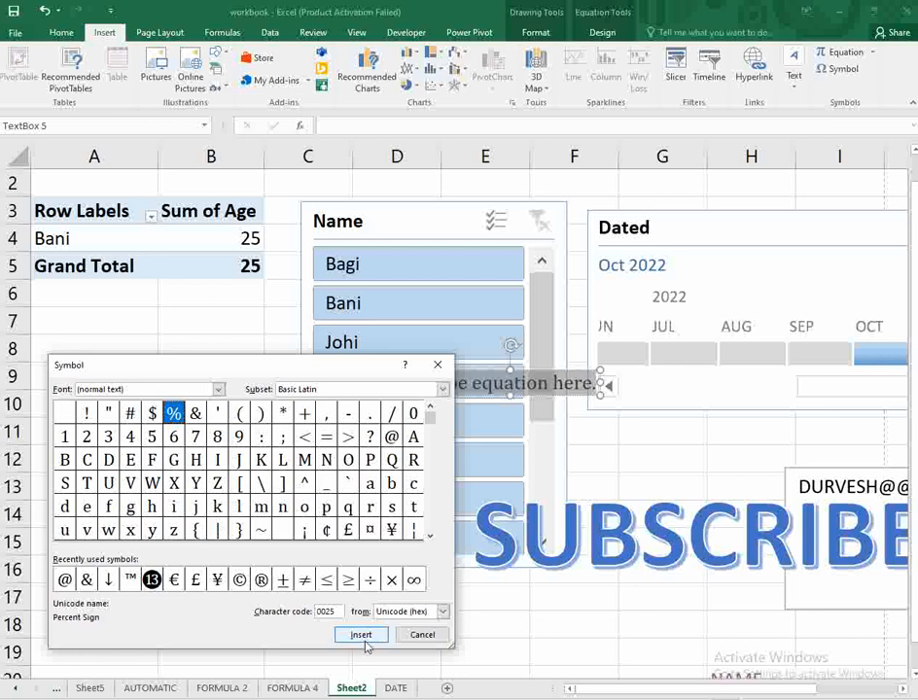